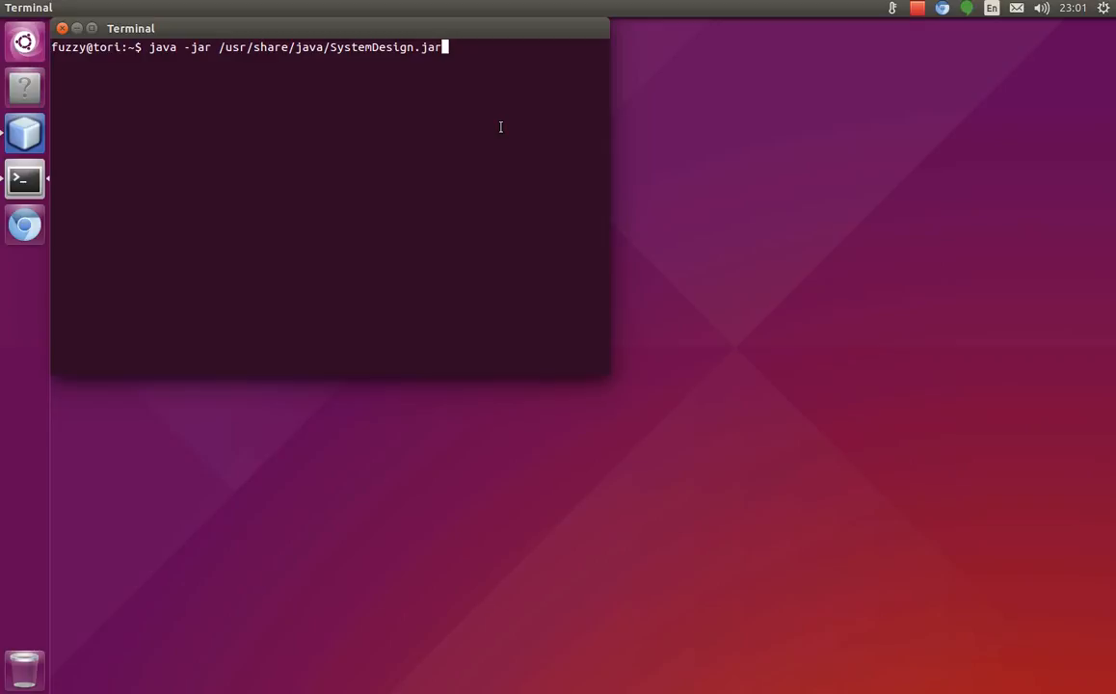
Launch /usr/share/java/SystemDesign.jar with Java and maximize its window.
{"action": "key", "text": "Return"}
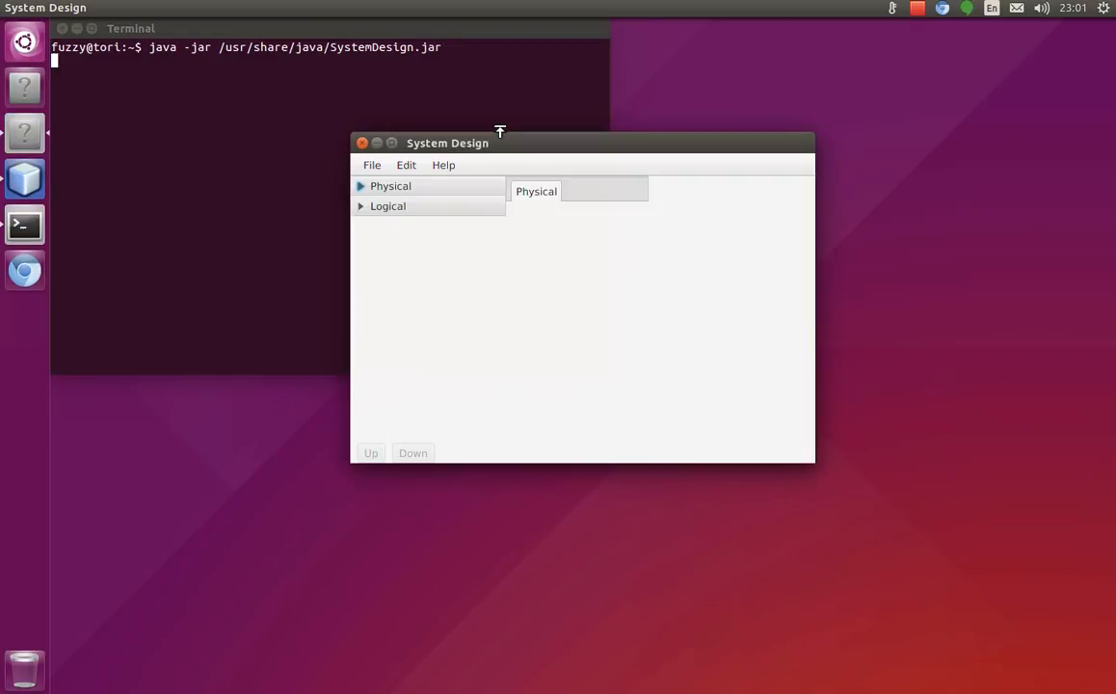
{"action": "double_click", "coordinate": [511, 142]}
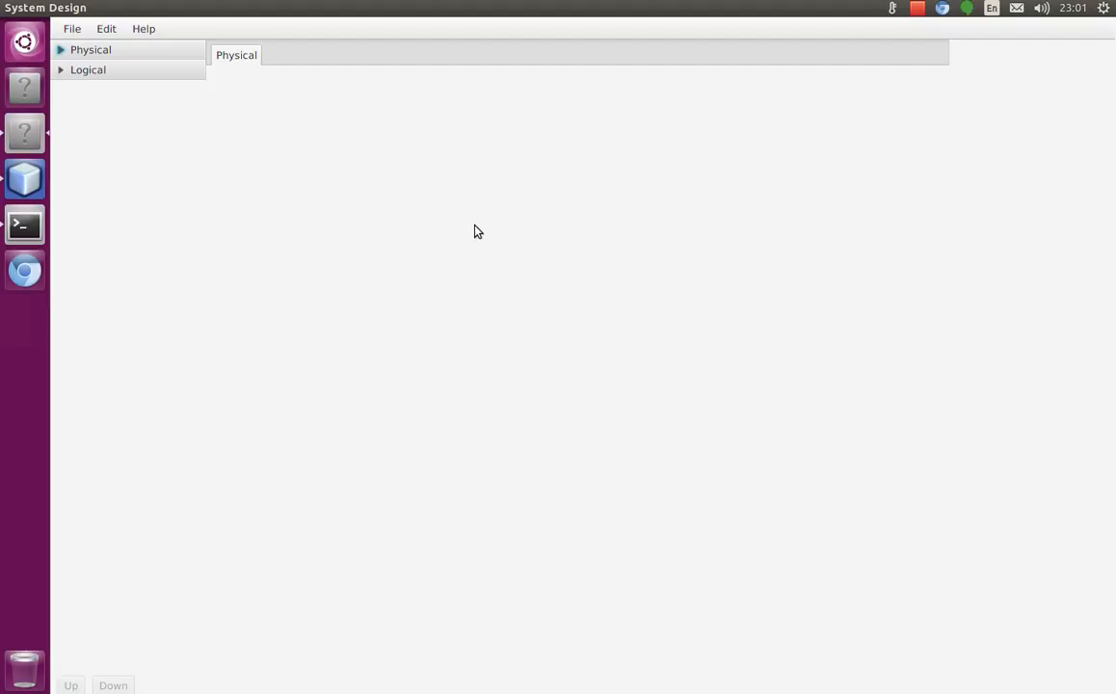
Add an item to the upper part of the physical diagram and name it Teamaking System.
{"action": "right_click", "coordinate": [396, 184]}
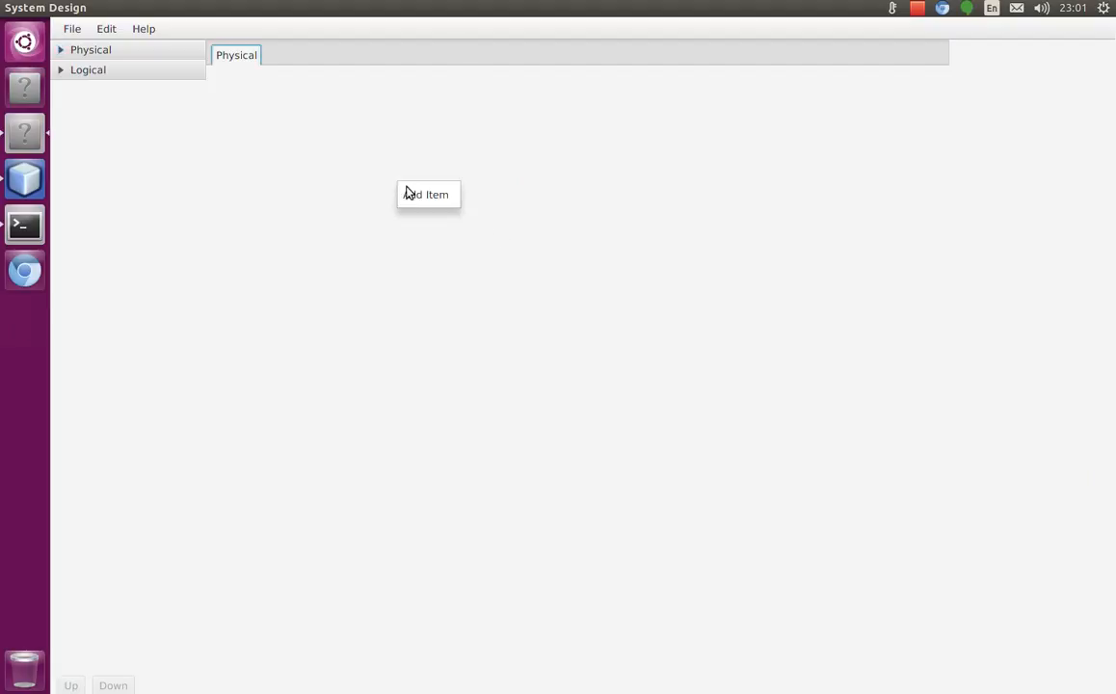
{"action": "left_click", "coordinate": [427, 195]}
{"action": "left_click_drag", "start_coordinate": [424, 183], "coordinate": [381, 154]}
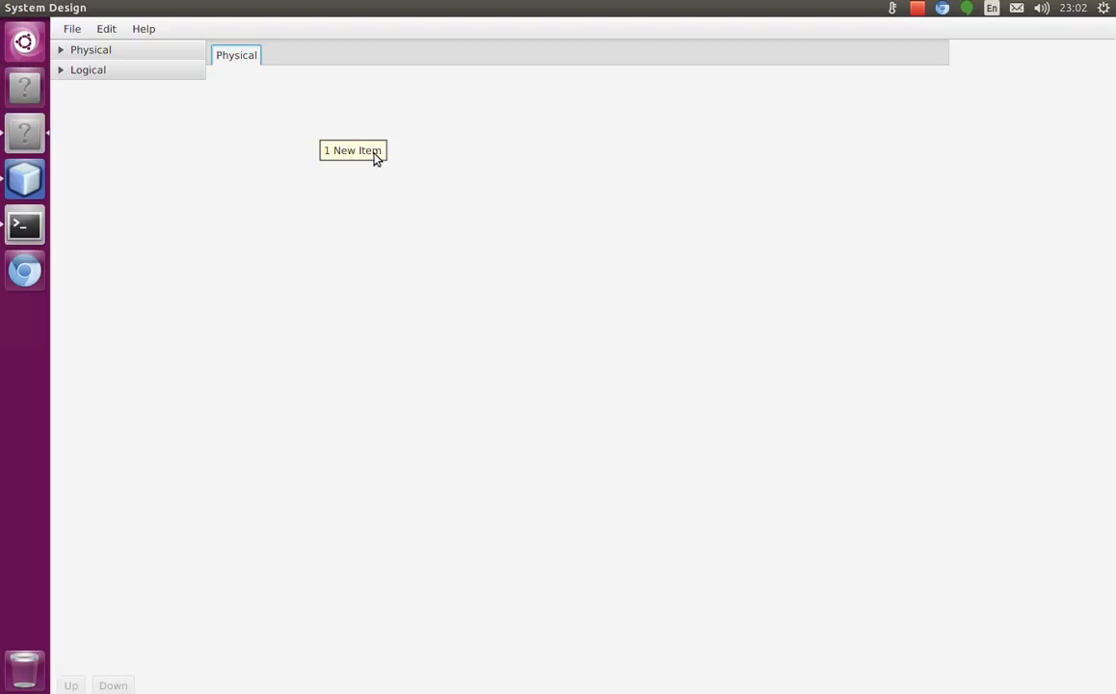
{"action": "right_click", "coordinate": [376, 158]}
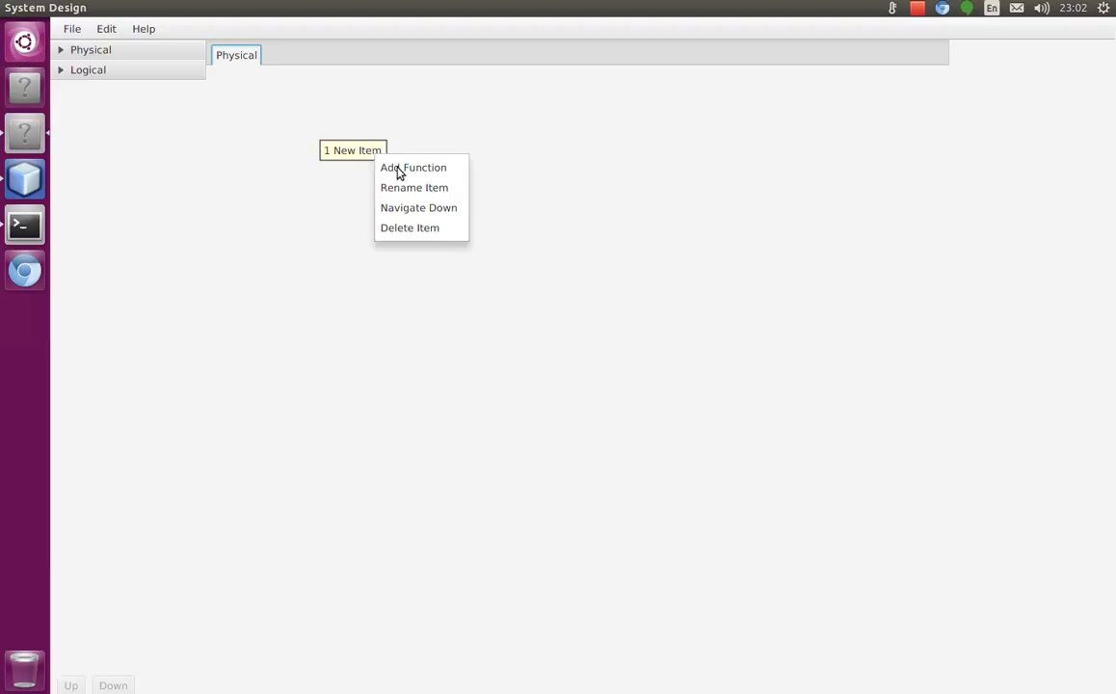
{"action": "left_click", "coordinate": [424, 187]}
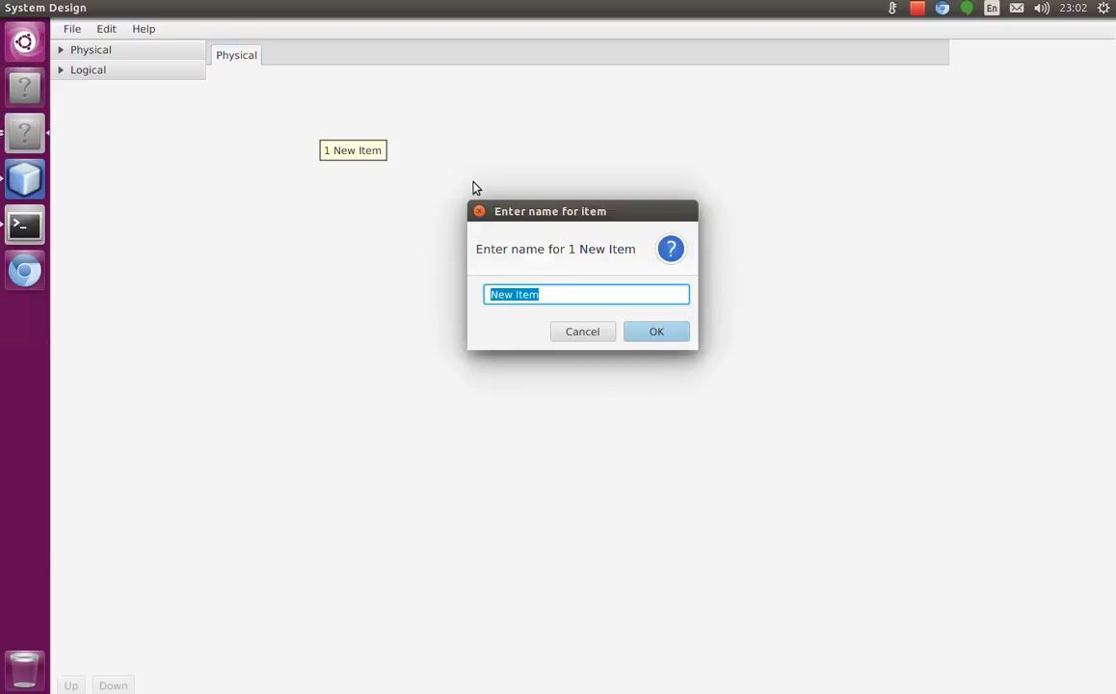
{"action": "type", "text": "Teamaking Sst"}
{"action": "key", "text": "BackSpace"}
{"action": "key", "text": "BackSpace"}
{"action": "type", "text": "ystem"}
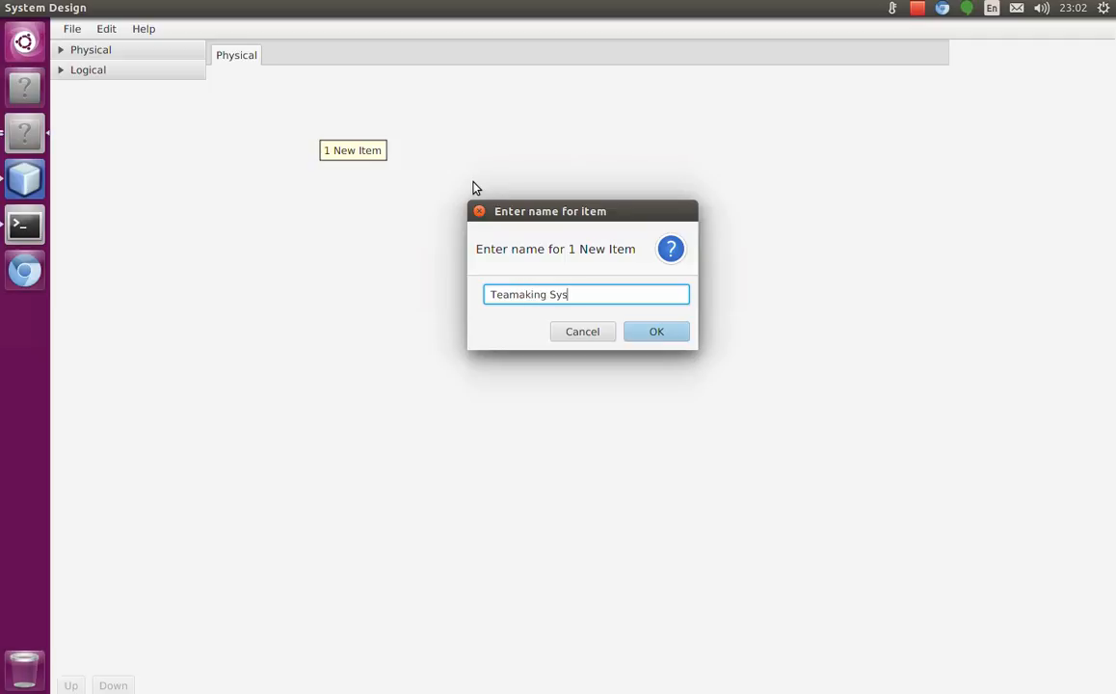
{"action": "key", "text": "Return"}
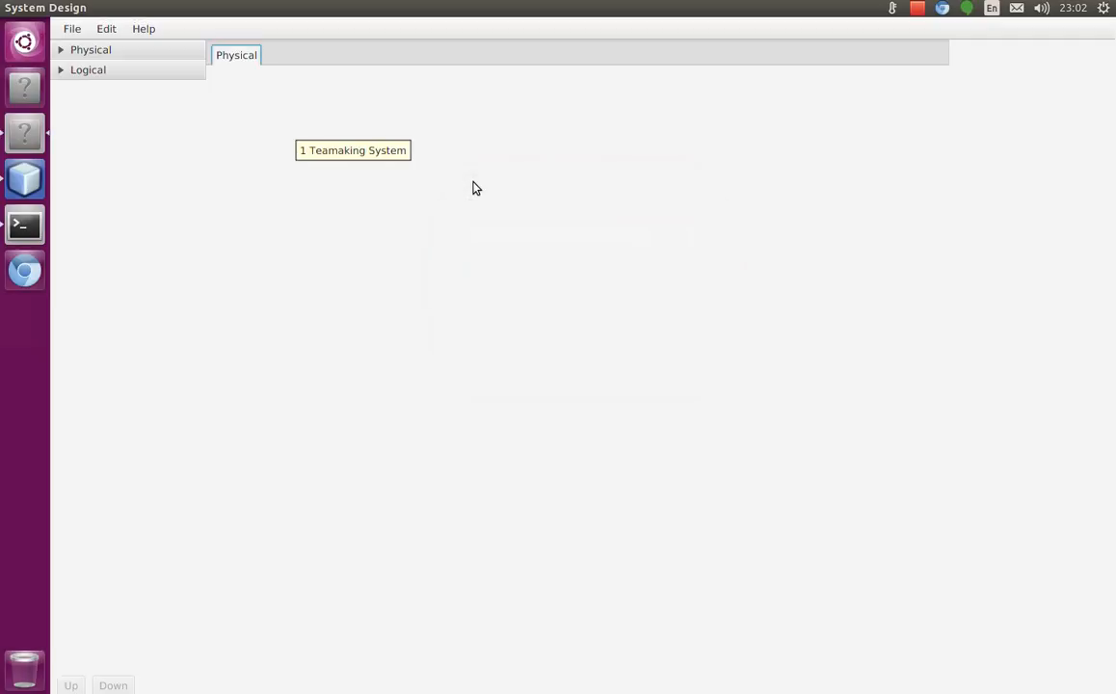
Add a second item below and to the right of Teamaking System in the physical diagram.
{"action": "right_click", "coordinate": [431, 224]}
{"action": "left_click", "coordinate": [457, 232]}
{"action": "right_click", "coordinate": [431, 231]}
{"action": "left_click", "coordinate": [444, 242]}
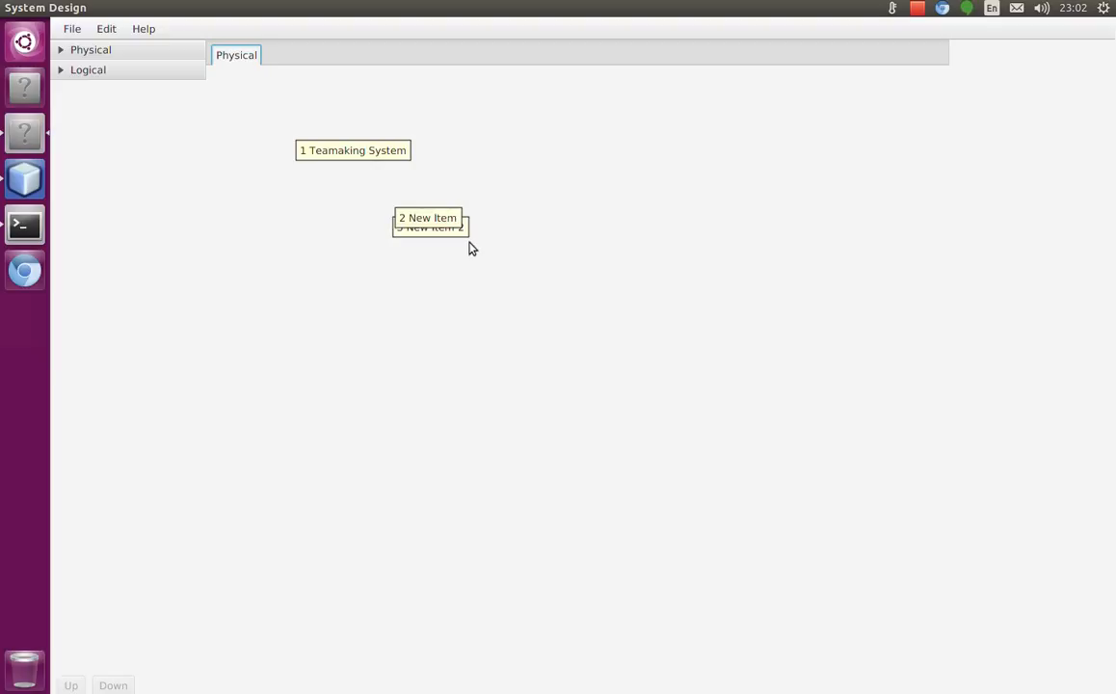
{"action": "right_click", "coordinate": [457, 234]}
{"action": "left_click", "coordinate": [490, 305]}
Rename the second item as Tea Drinker.
{"action": "right_click", "coordinate": [451, 220]}
{"action": "left_click", "coordinate": [510, 251]}
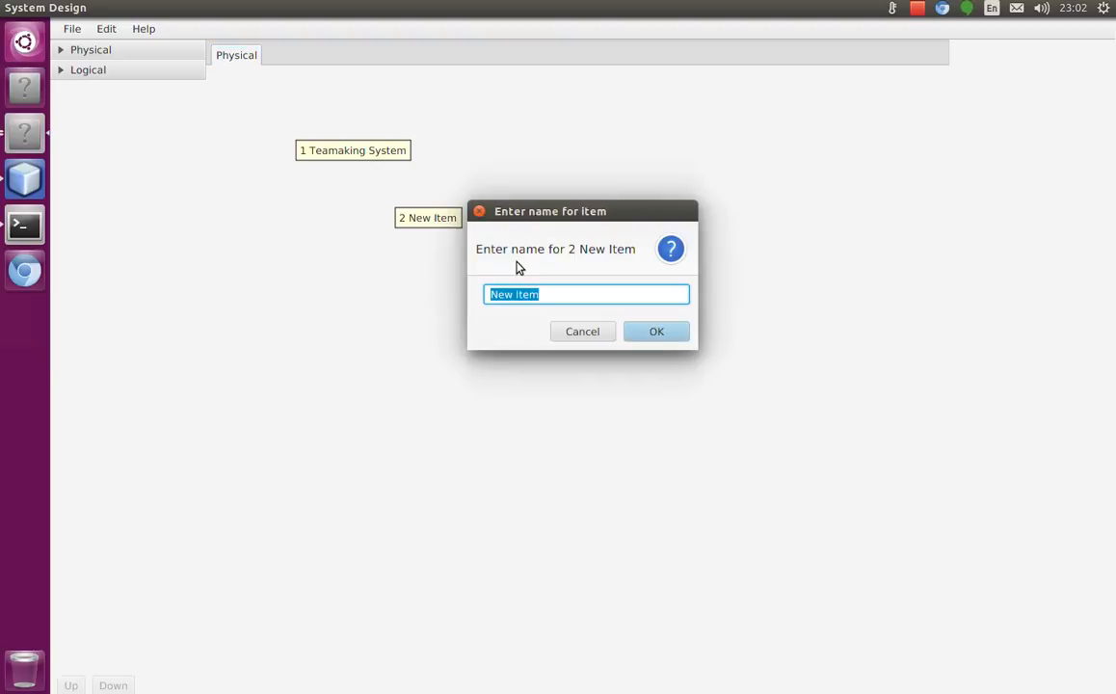
{"action": "type", "text": "U"}
{"action": "key", "text": "BackSpace"}
{"action": "type", "text": "Tea Drinker"}
{"action": "key", "text": "Return"}
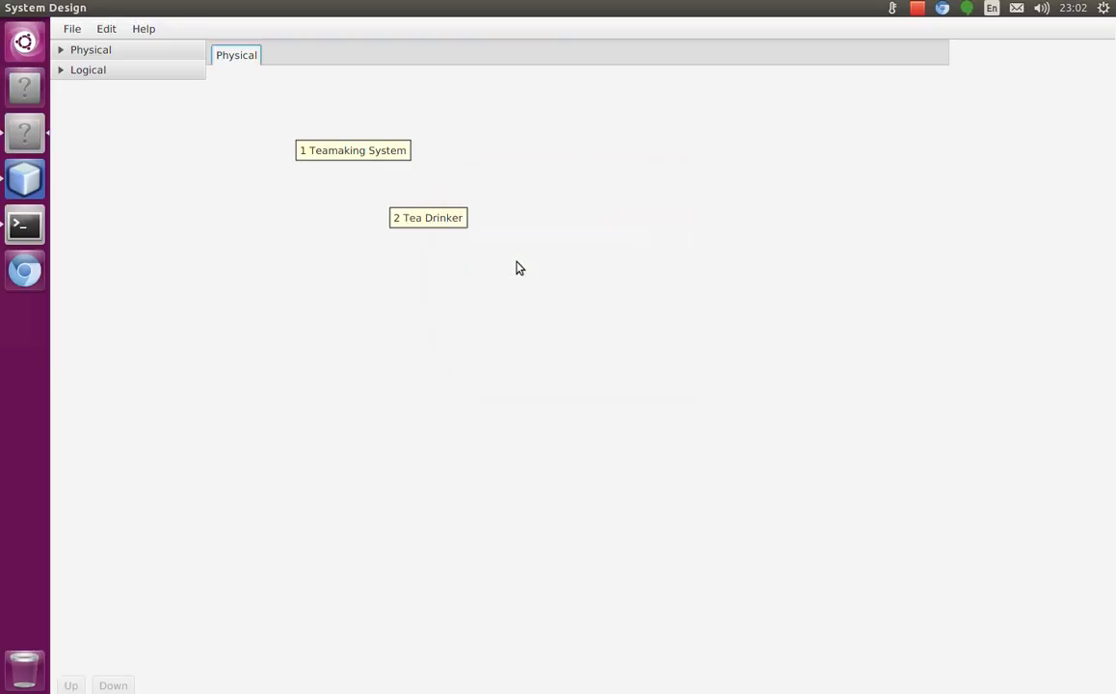
Save the design as /tmp/te.
{"action": "key", "text": "ctrl+s"}
{"action": "key", "text": "Escape"}
{"action": "key", "text": "ctrl+s"}
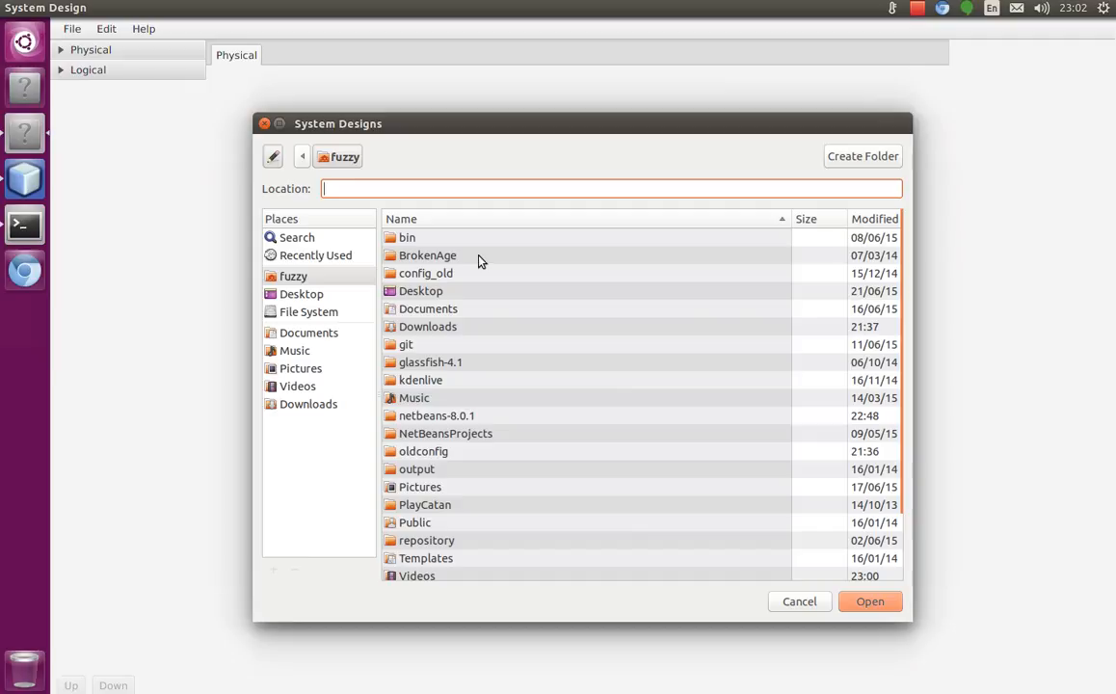
{"action": "type", "text": "/tmp/te"}
{"action": "key", "text": "Return"}
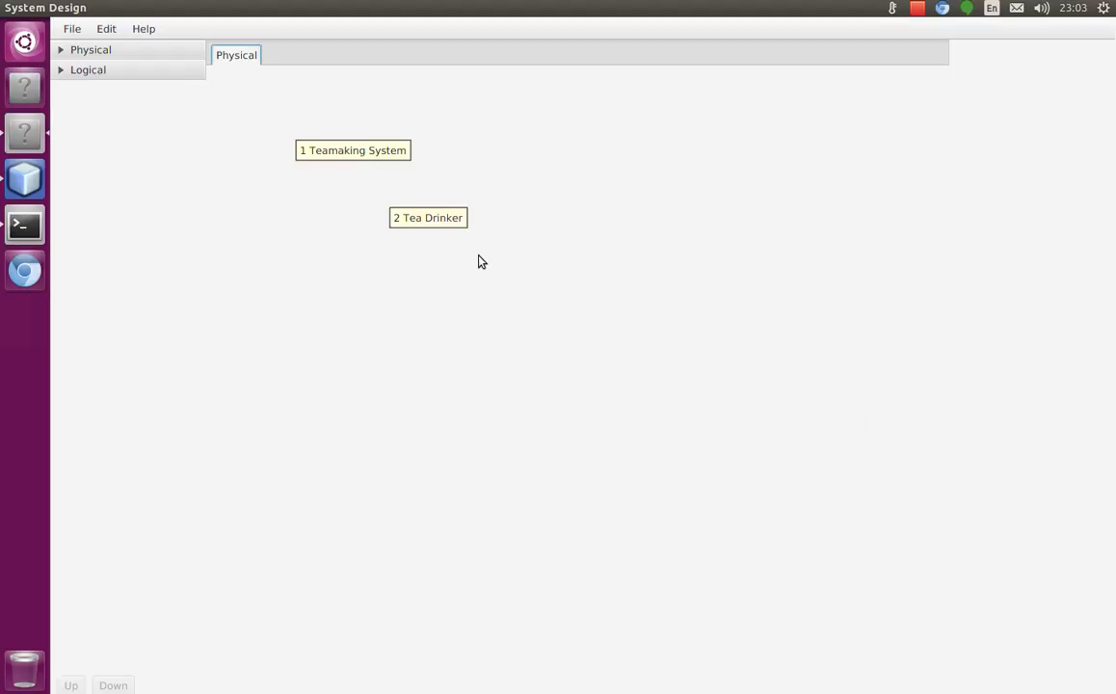
Add a Drink Tea function to Tea Drinker and move it further right in the Unallocated Functions diagram.
{"action": "right_click", "coordinate": [442, 230]}
{"action": "right_click", "coordinate": [424, 223]}
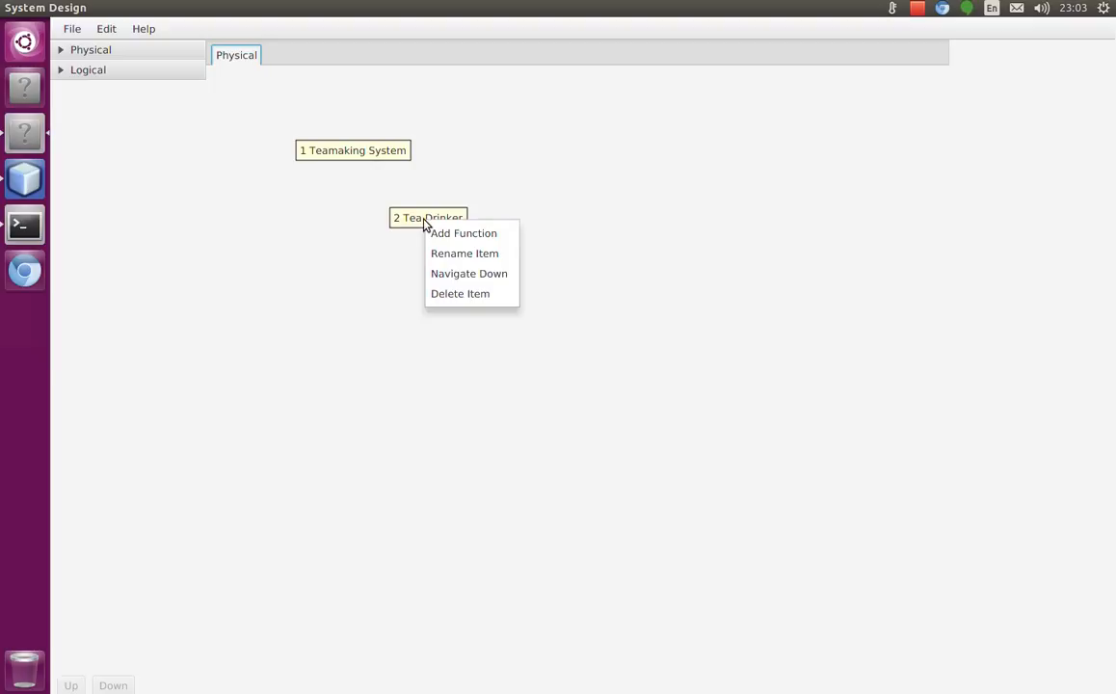
{"action": "left_click", "coordinate": [475, 242]}
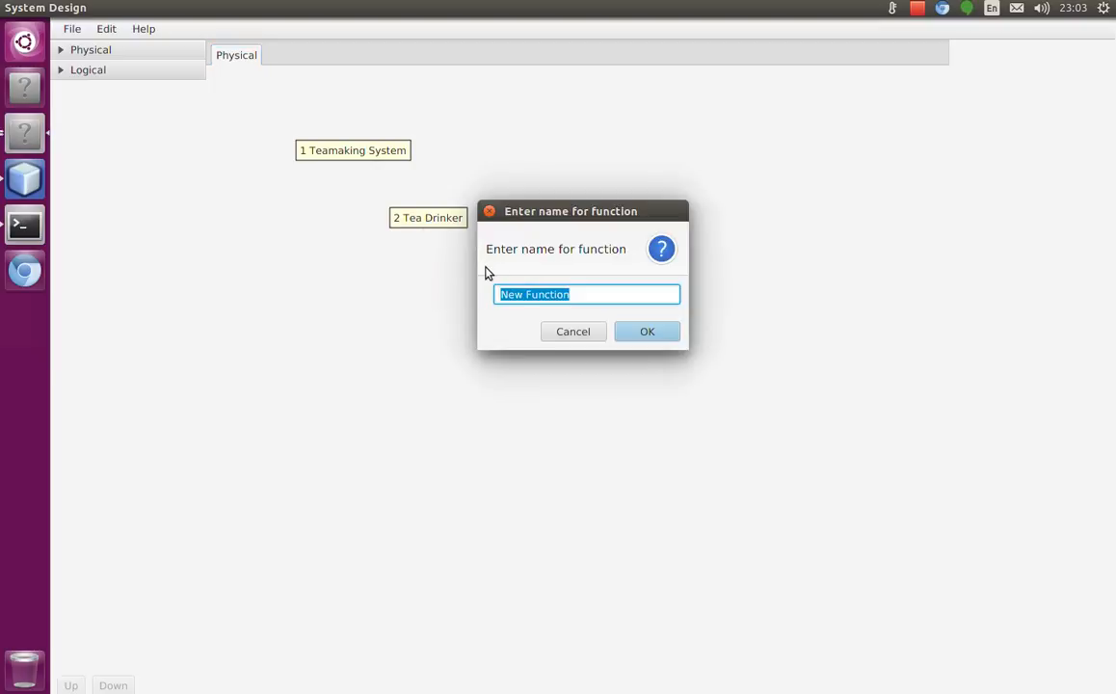
{"action": "type", "text": "Drink Tea"}
{"action": "key", "text": "Return"}
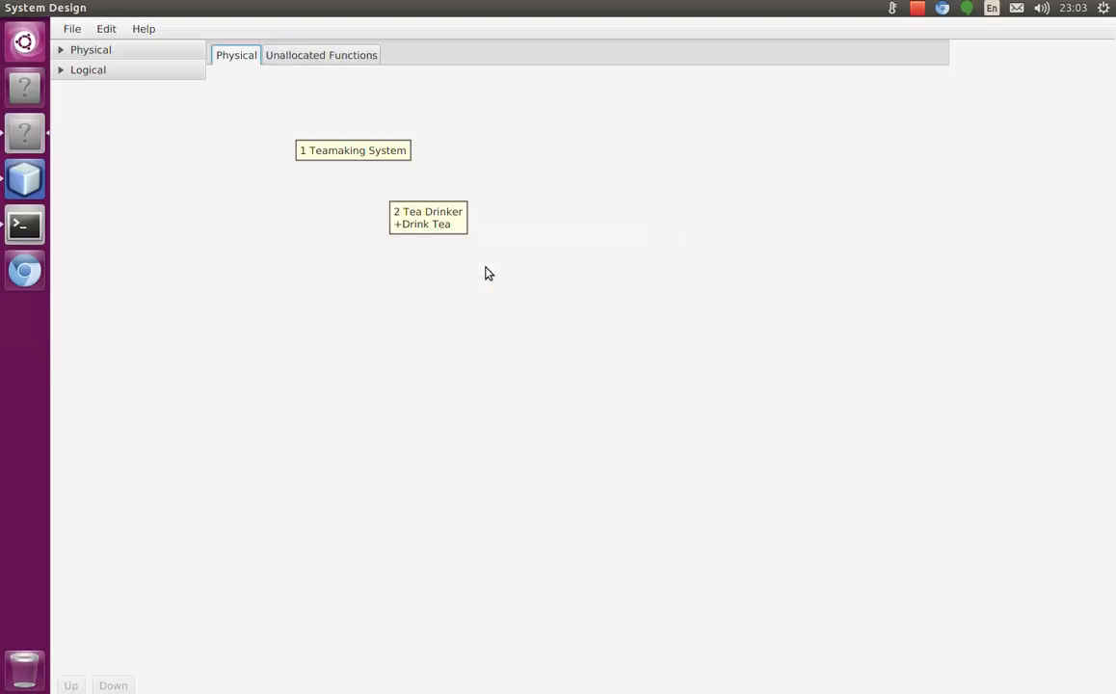
{"action": "left_click", "coordinate": [320, 57]}
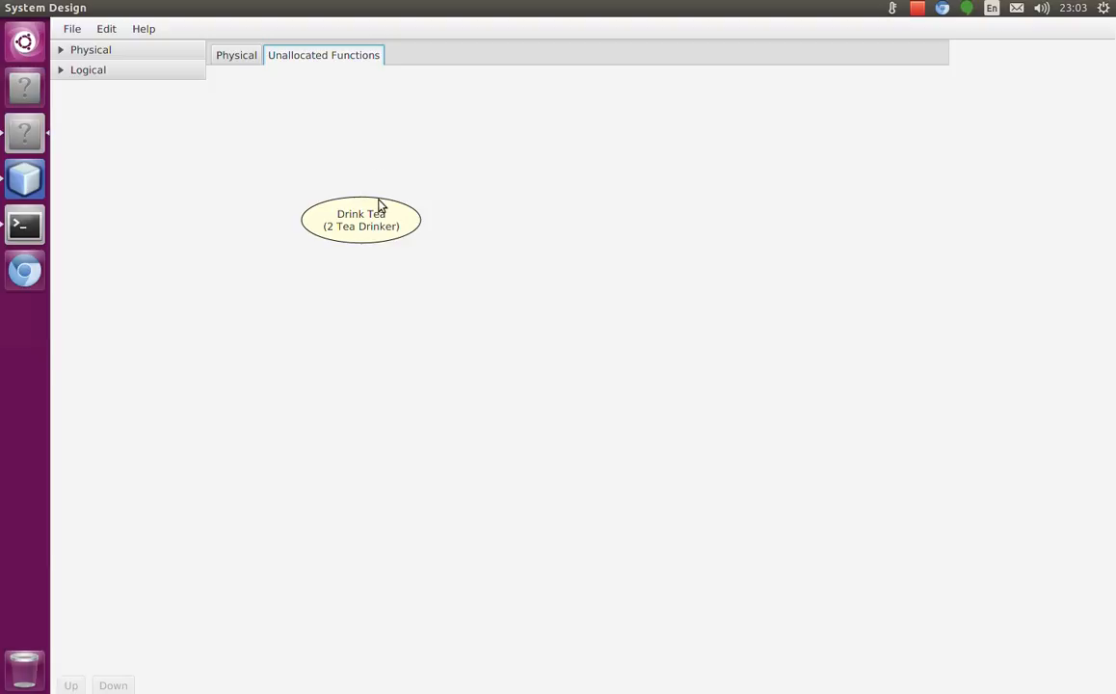
{"action": "left_click_drag", "start_coordinate": [385, 245], "coordinate": [501, 253]}
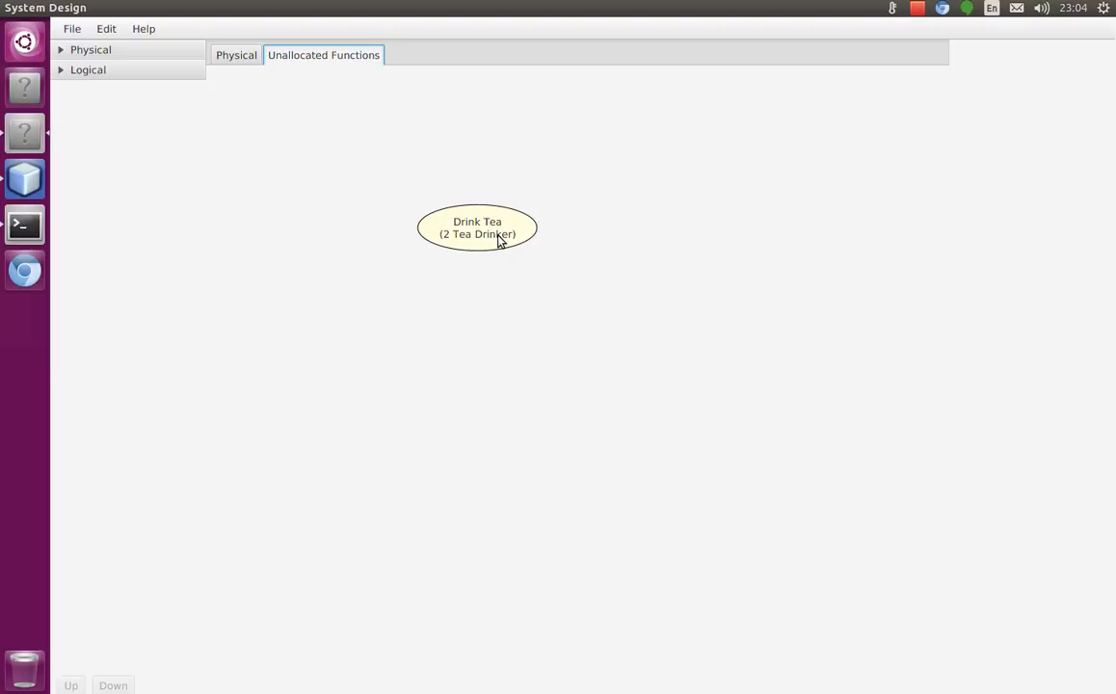
Add a function named Make Tea to the Teamaking System item in the physical diagram.
{"action": "left_click", "coordinate": [236, 57]}
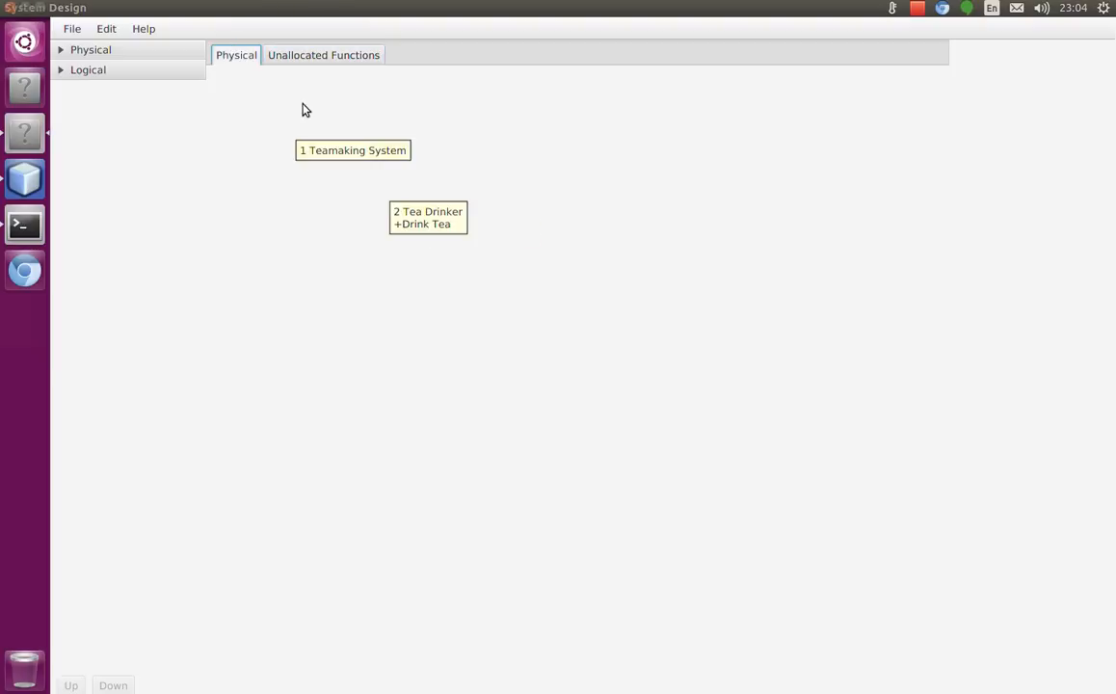
{"action": "right_click", "coordinate": [389, 157]}
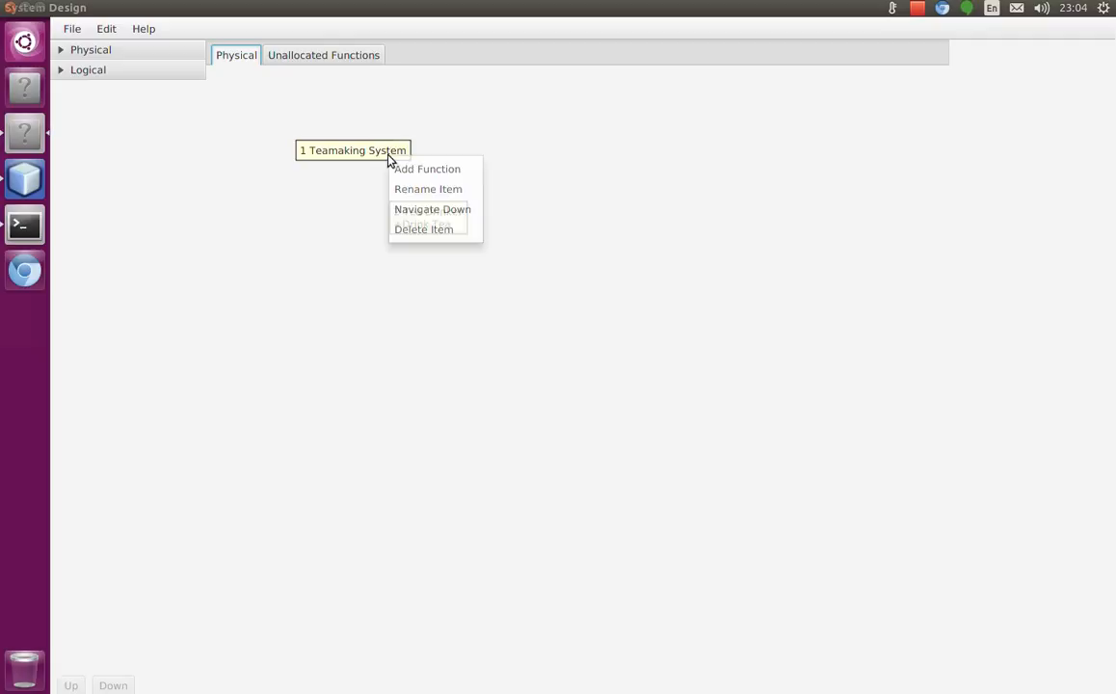
{"action": "left_click", "coordinate": [432, 174]}
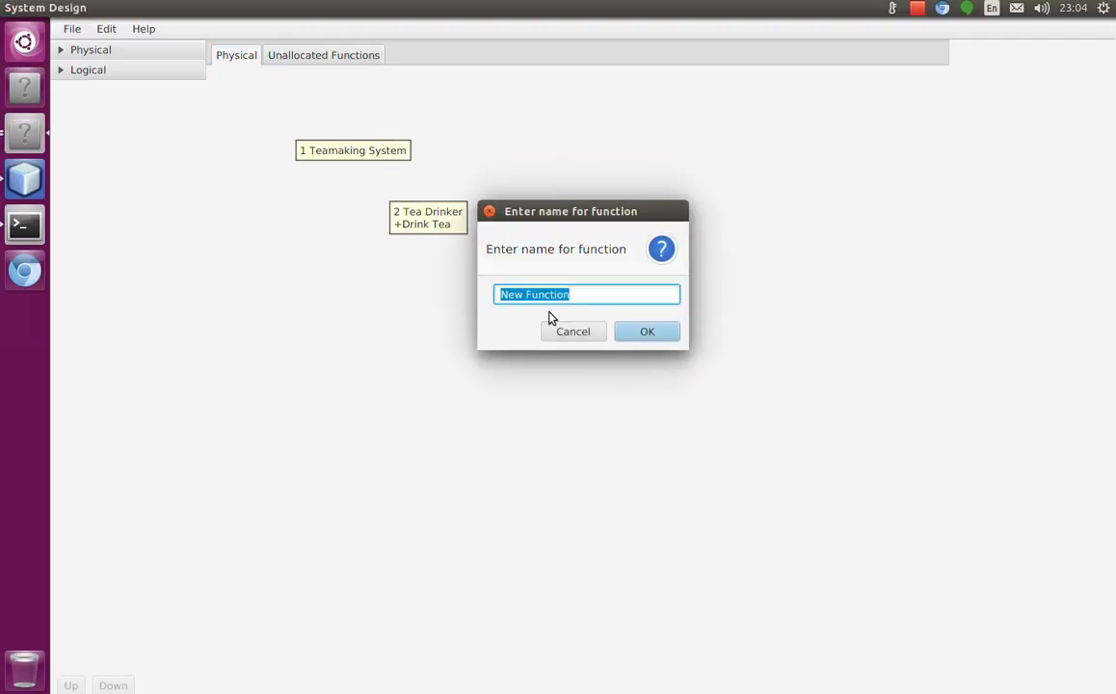
{"action": "type", "text": "Make Tea"}
{"action": "key", "text": "Return"}
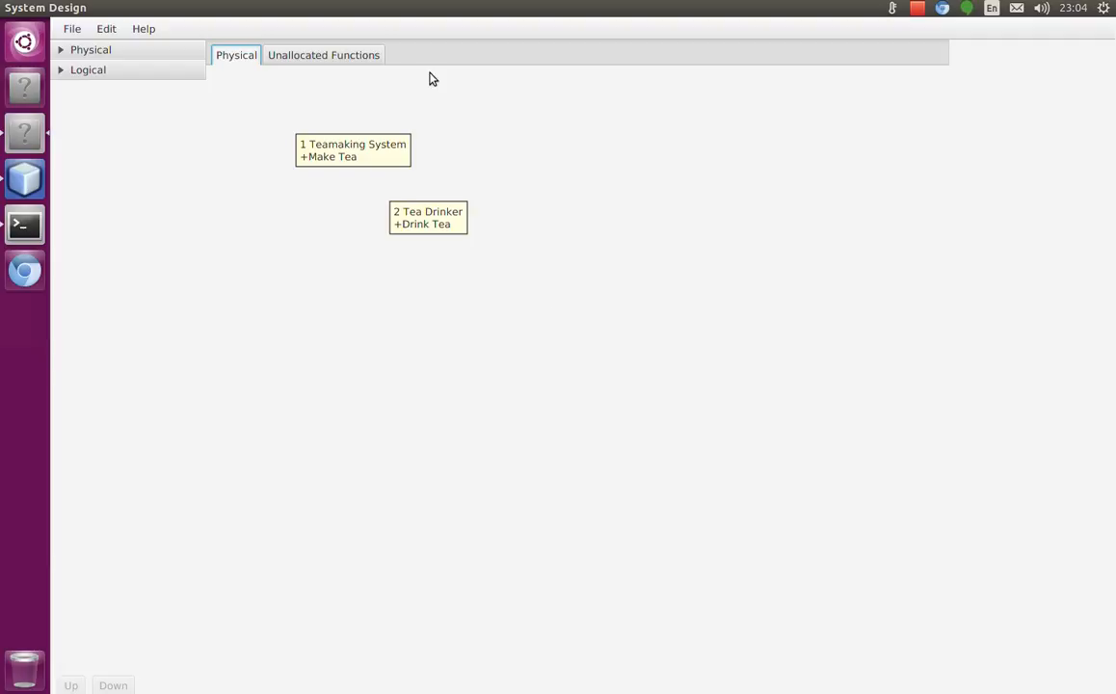
In the Unallocated Functions diagram, place Make Tea above and left of Drink Tea and draw a flow from Make Tea to Drink Tea.
{"action": "left_click", "coordinate": [356, 60]}
{"action": "left_click_drag", "start_coordinate": [384, 219], "coordinate": [377, 137]}
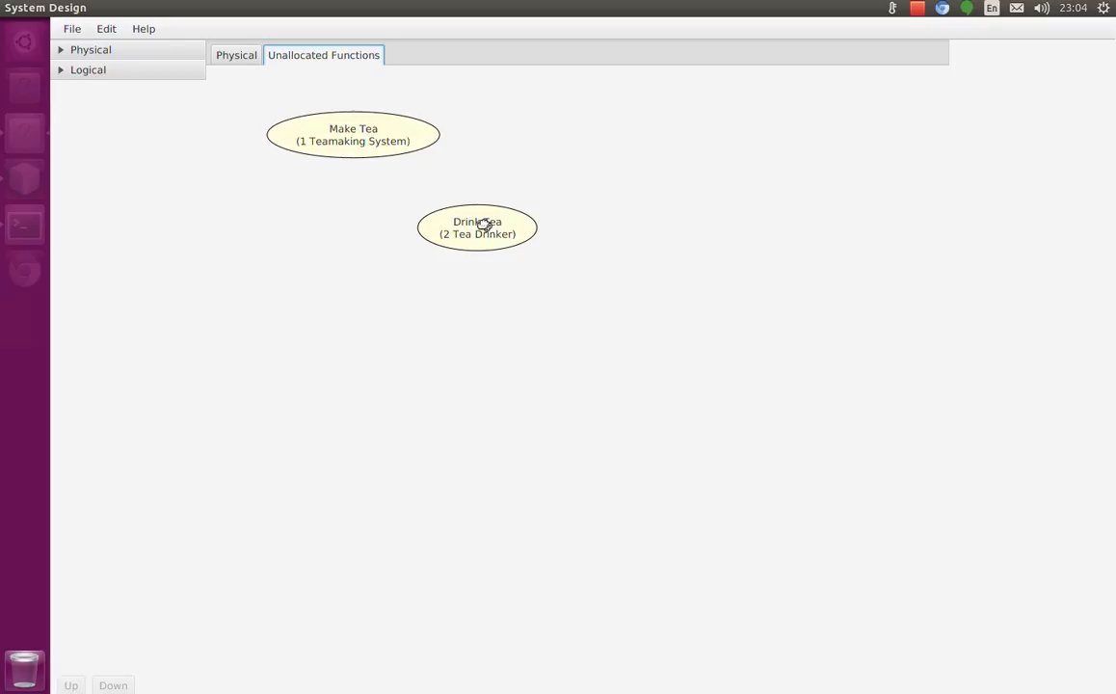
{"action": "left_click_drag", "start_coordinate": [484, 224], "coordinate": [484, 227]}
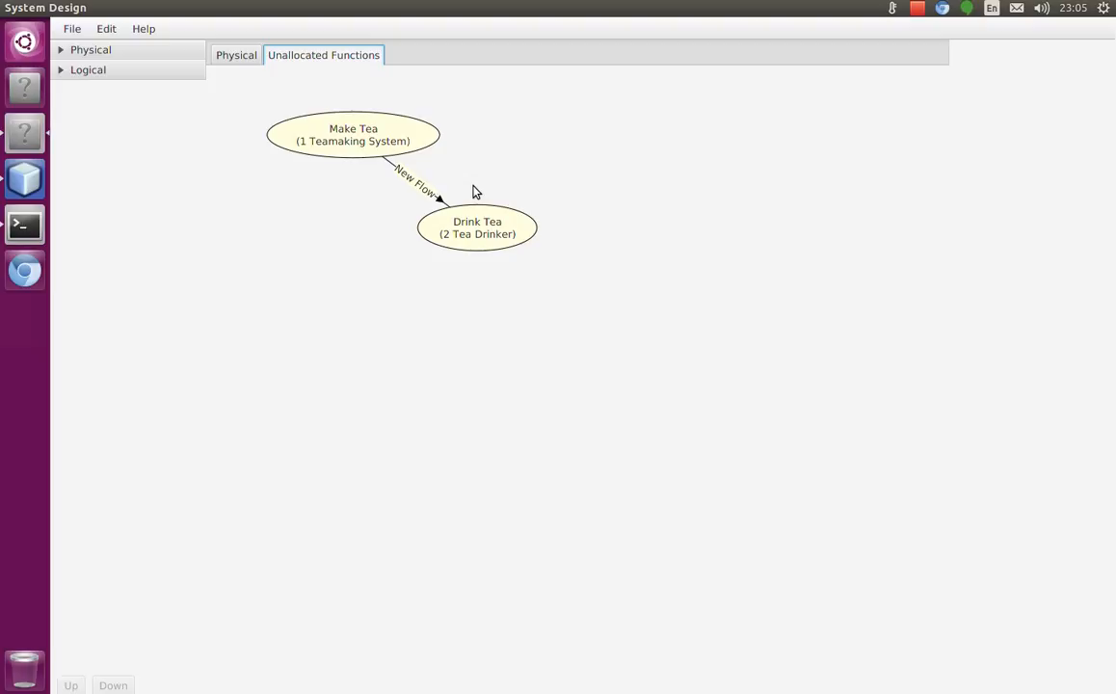
Set the type of the flow between Make Tea and Drink Tea to Tea.
{"action": "right_click", "coordinate": [424, 187]}
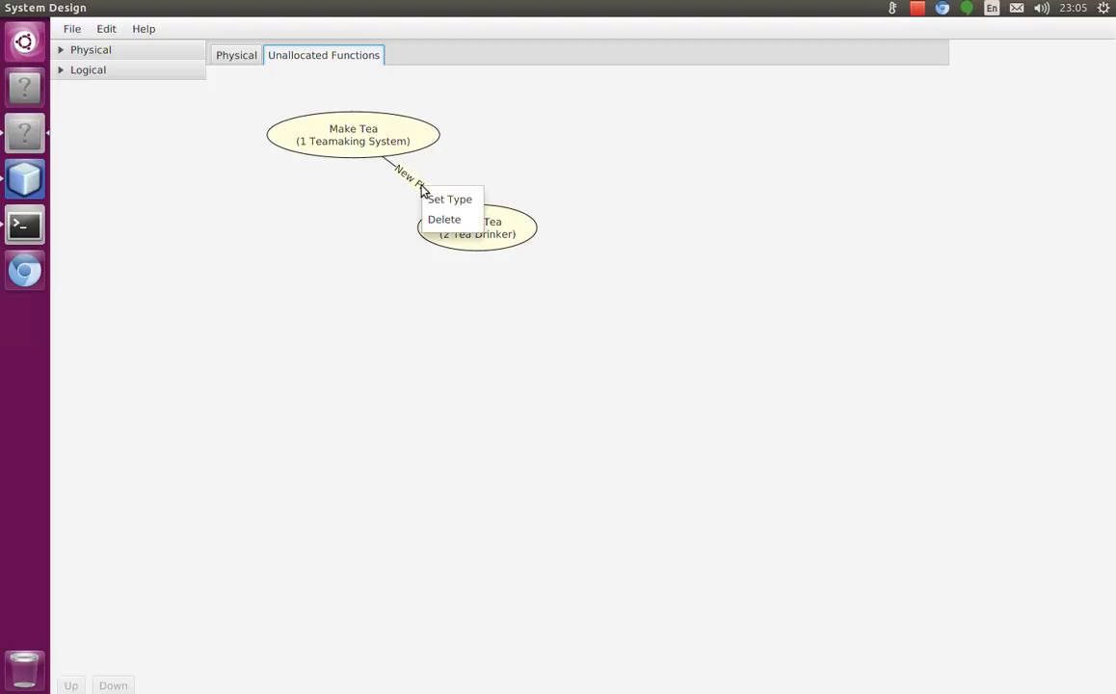
{"action": "left_click", "coordinate": [438, 203]}
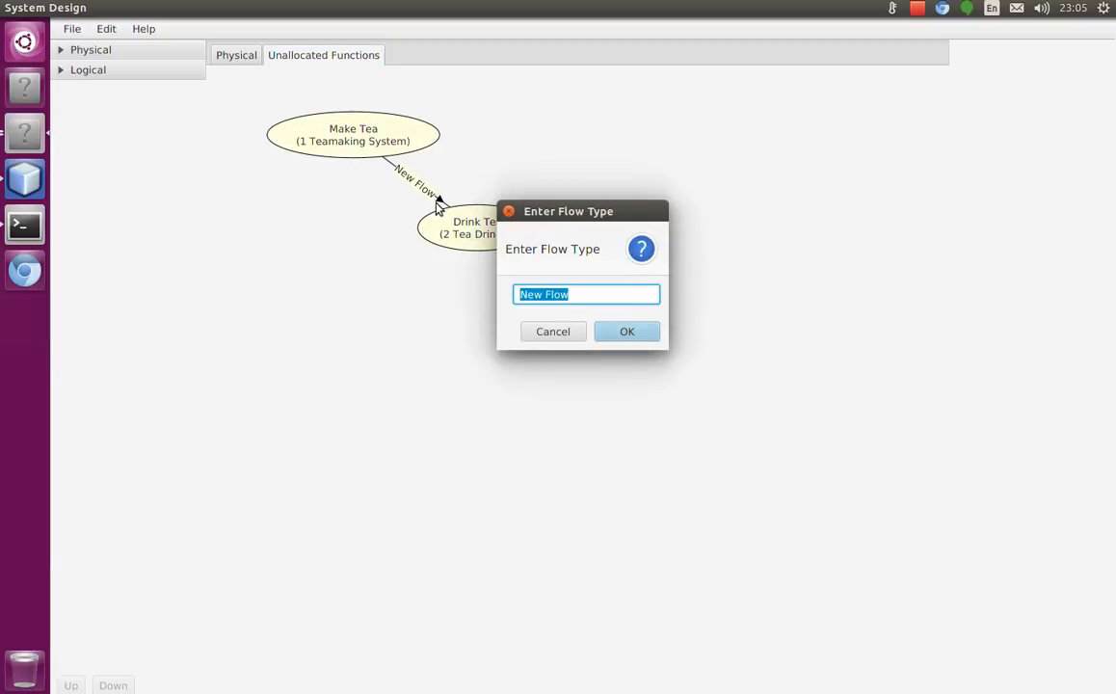
{"action": "type", "text": "Tea"}
{"action": "key", "text": "Return"}
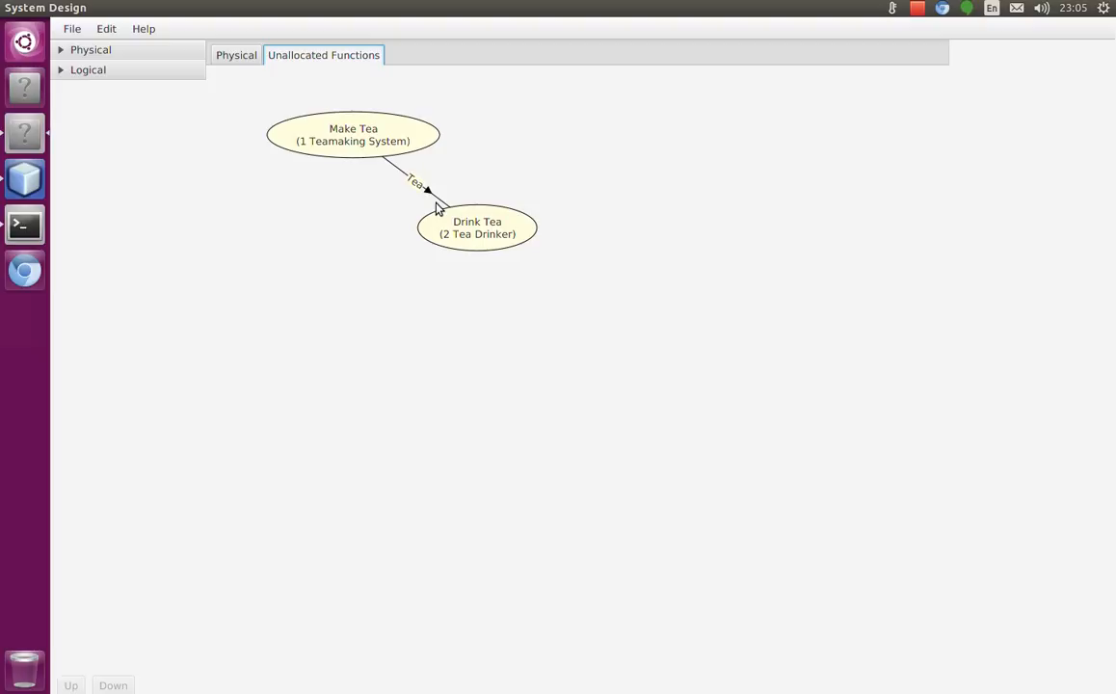
Navigate down into Teamaking System from the physical diagram and flow the missing Tea Drinker item down into it.
{"action": "left_click", "coordinate": [235, 56]}
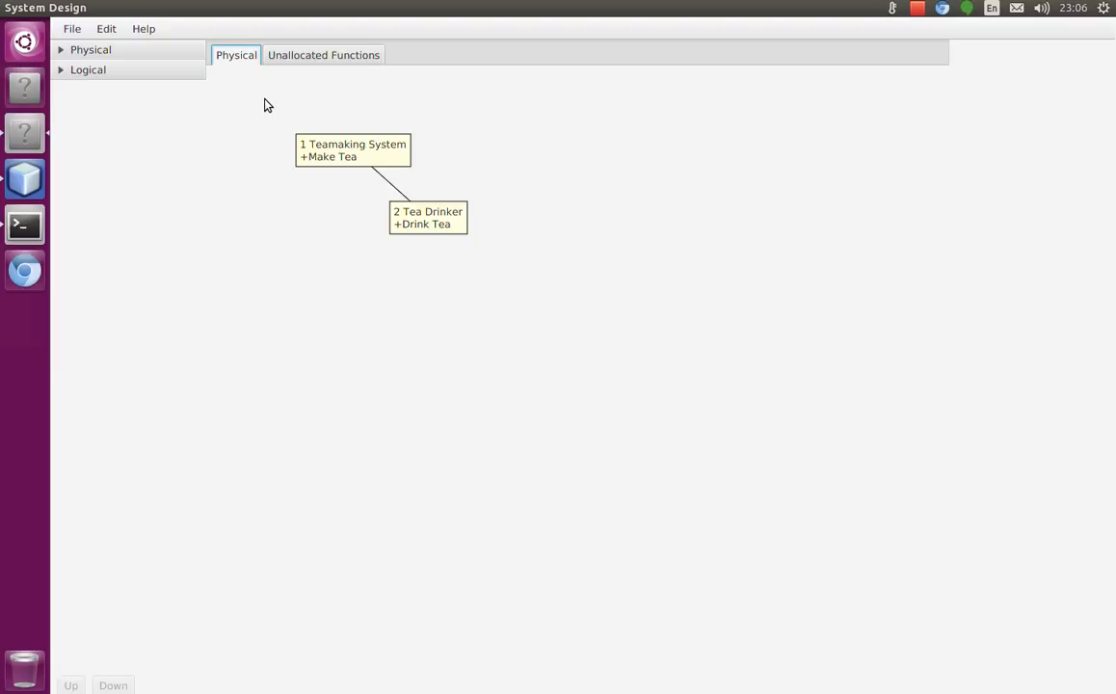
{"action": "right_click", "coordinate": [377, 164]}
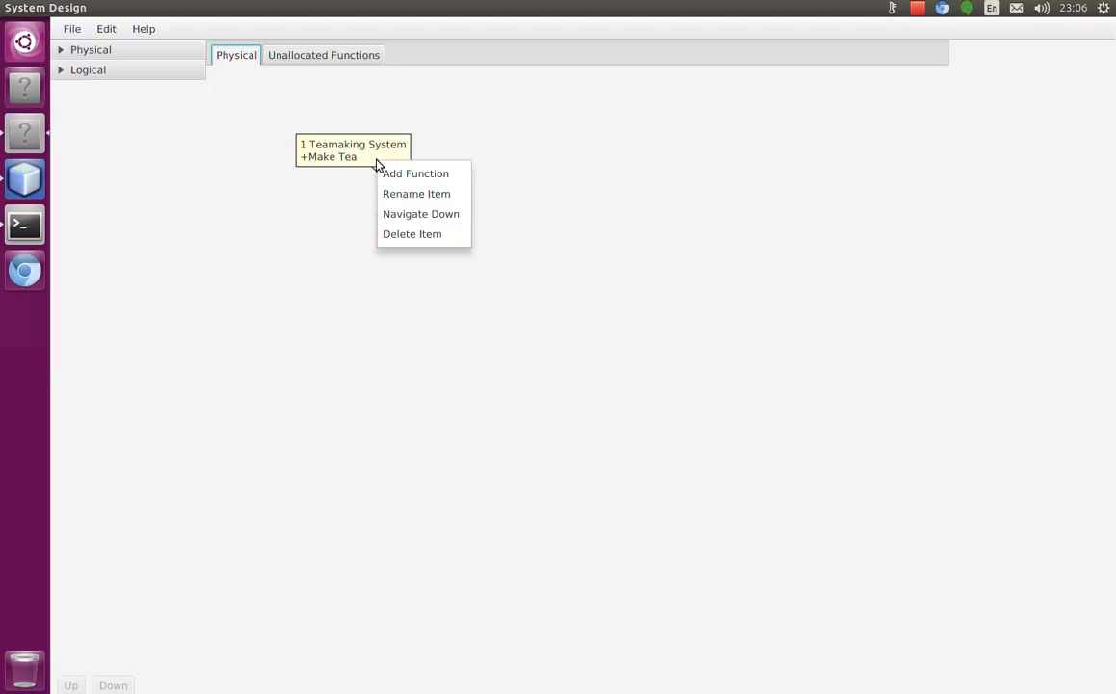
{"action": "left_click", "coordinate": [437, 212]}
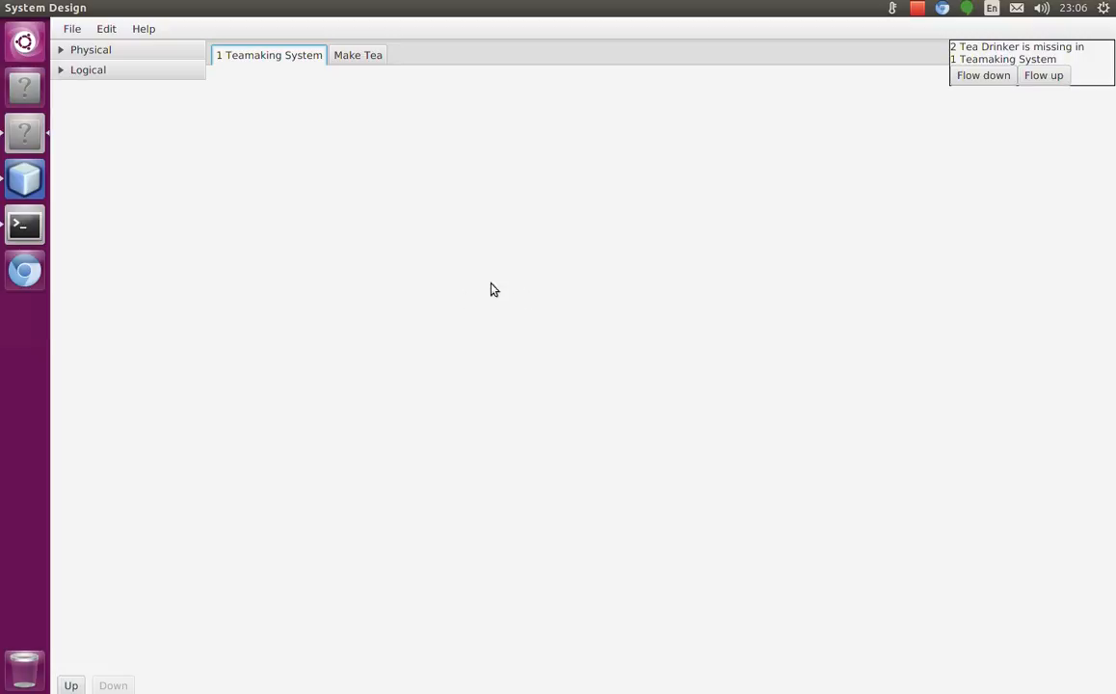
{"action": "left_click", "coordinate": [987, 77]}
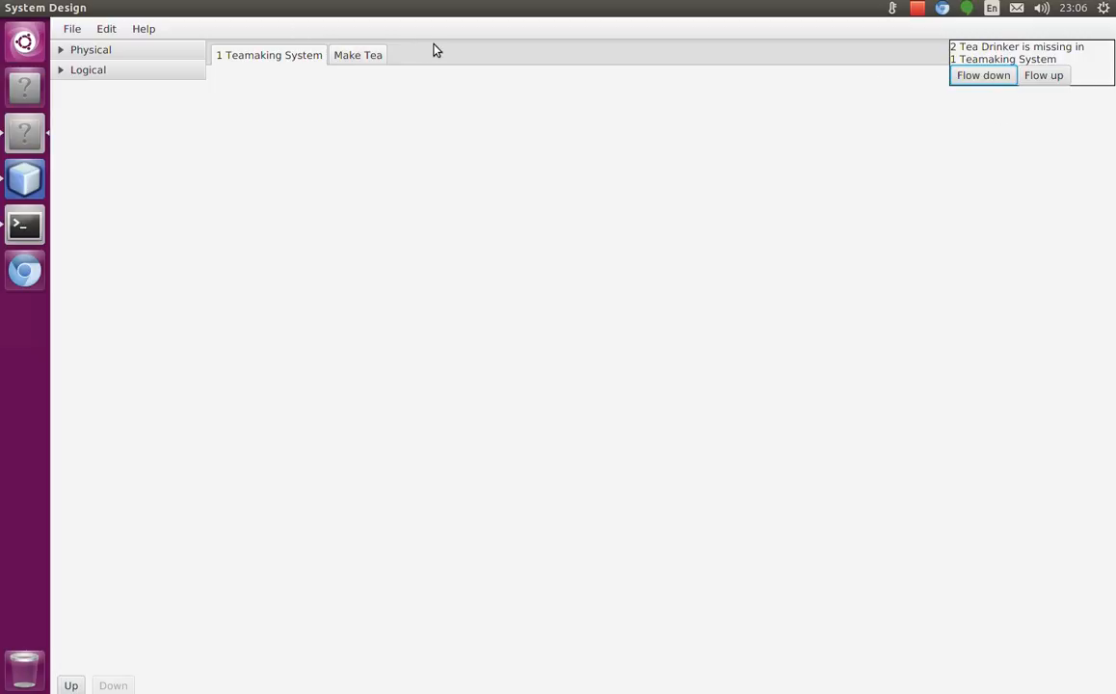
{"action": "left_click", "coordinate": [1003, 81]}
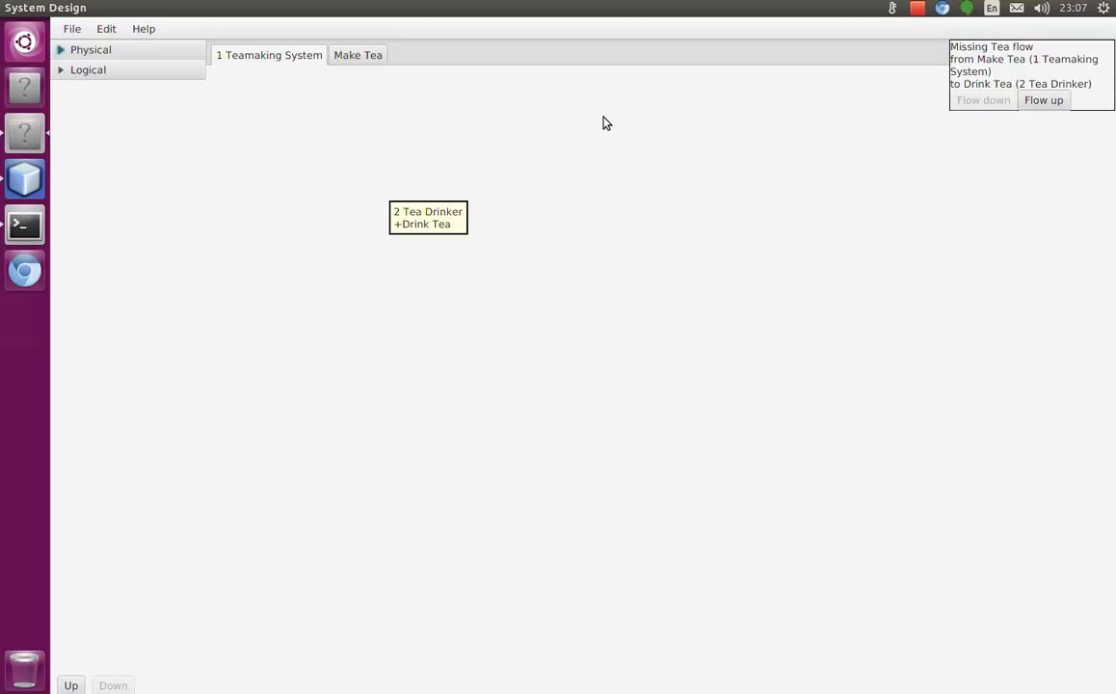
Move Drink Tea to the right in the Make Tea diagram and Tea Drinker down and right in the Teamaking System diagram.
{"action": "left_click", "coordinate": [337, 60]}
{"action": "left_click_drag", "start_coordinate": [424, 218], "coordinate": [550, 248]}
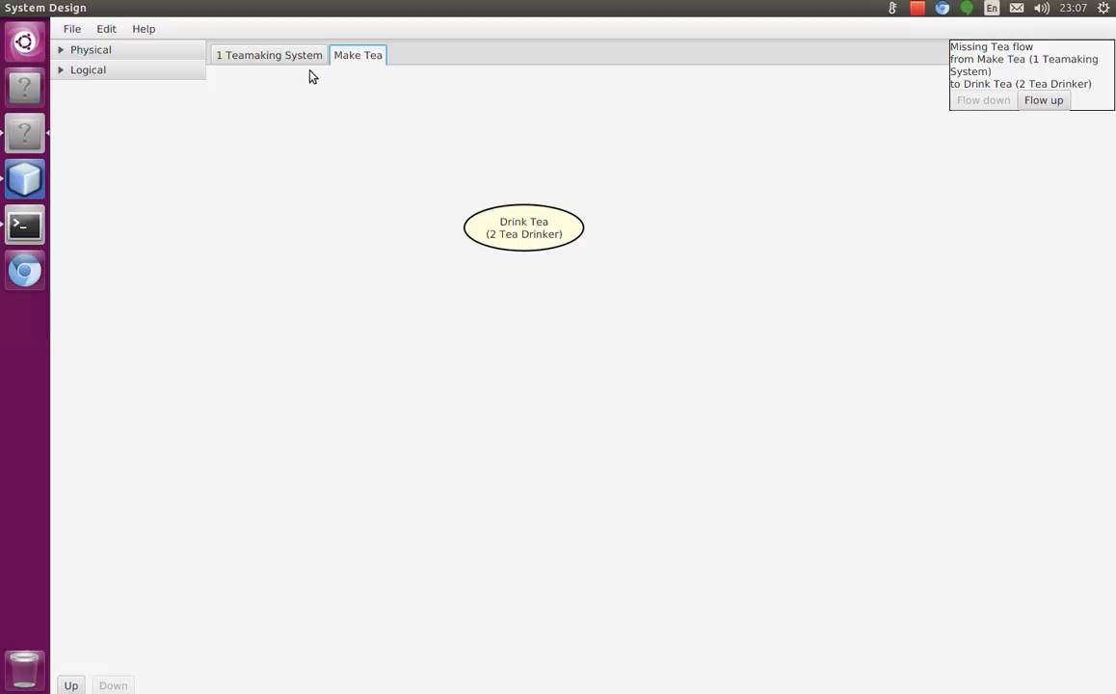
{"action": "left_click", "coordinate": [278, 56]}
{"action": "left_click_drag", "start_coordinate": [425, 210], "coordinate": [497, 275]}
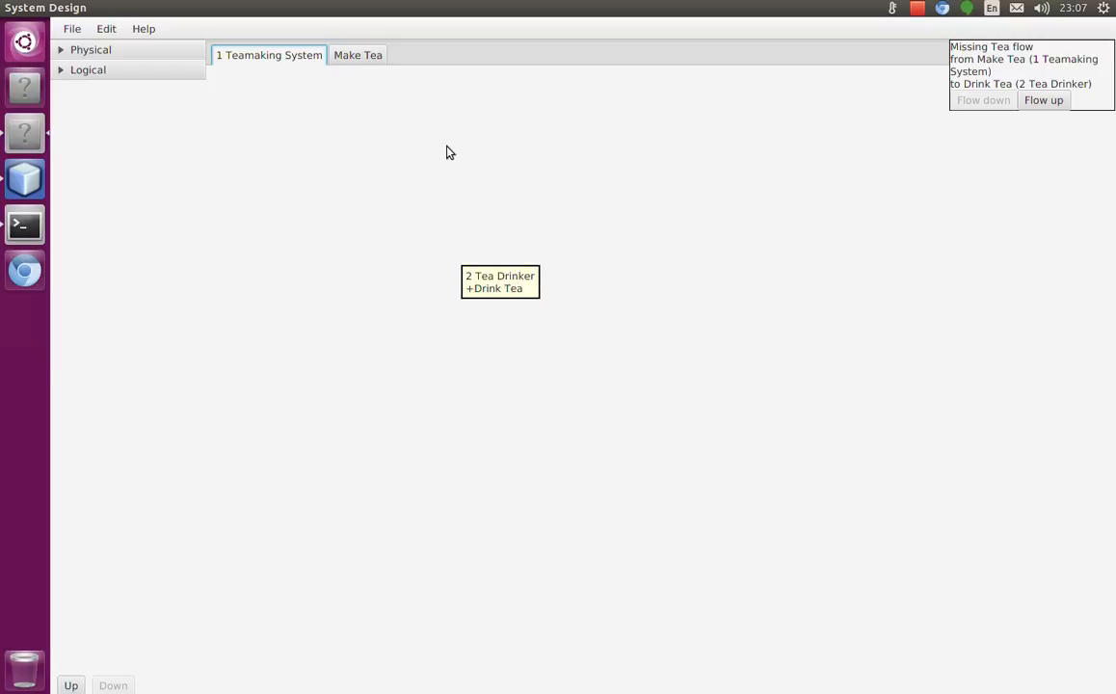
Add an item near the upper part of the Teamaking System diagram and name it Kettle.
{"action": "right_click", "coordinate": [332, 132]}
{"action": "left_click", "coordinate": [356, 143]}
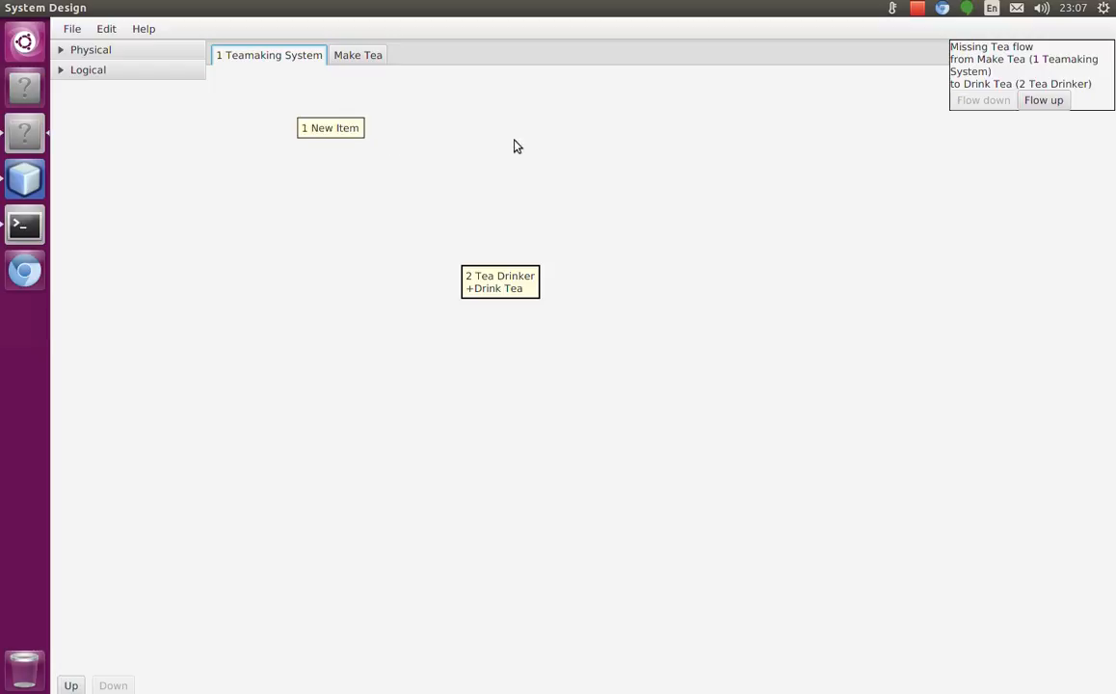
{"action": "right_click", "coordinate": [346, 133]}
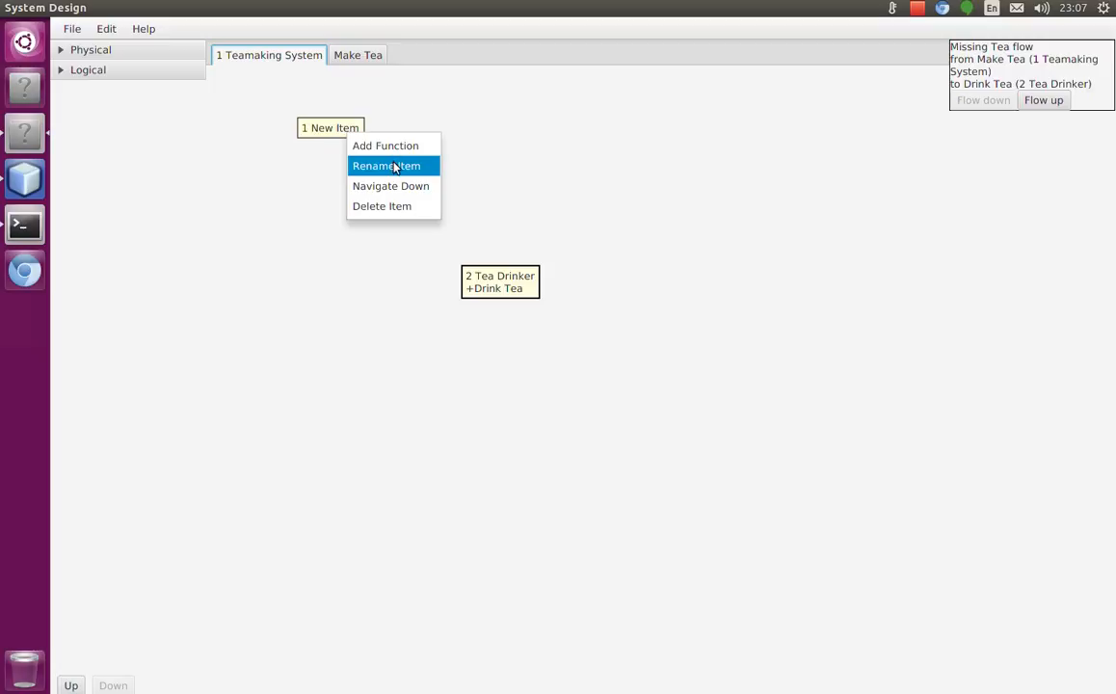
{"action": "left_click", "coordinate": [391, 167]}
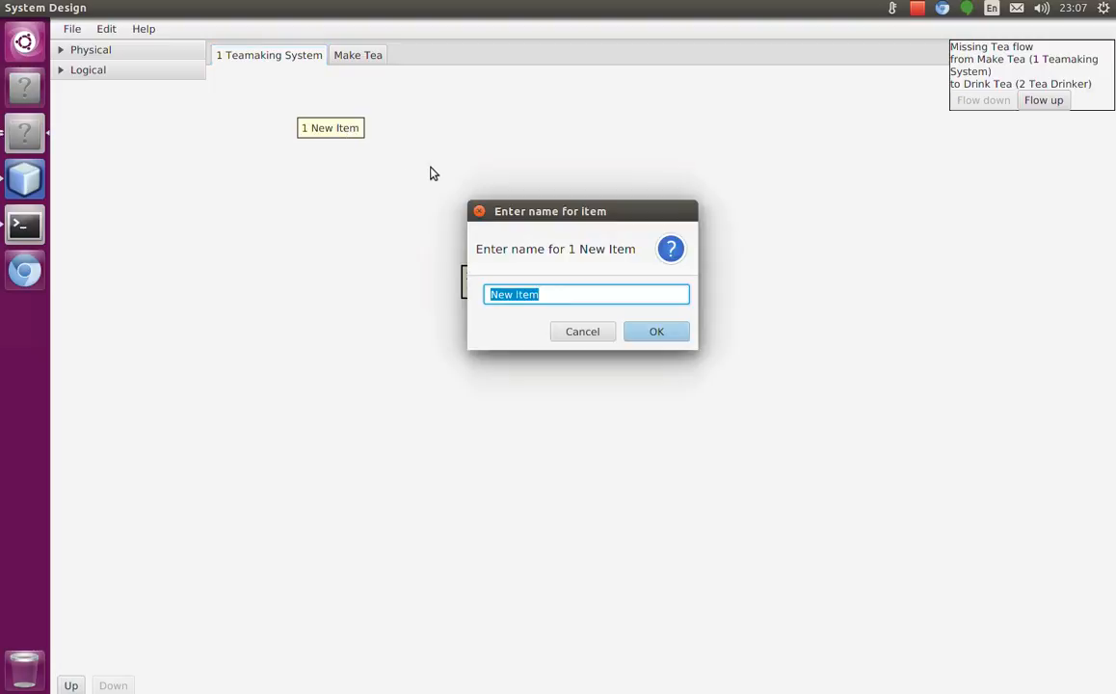
{"action": "type", "text": "Kettle"}
{"action": "key", "text": "Return"}
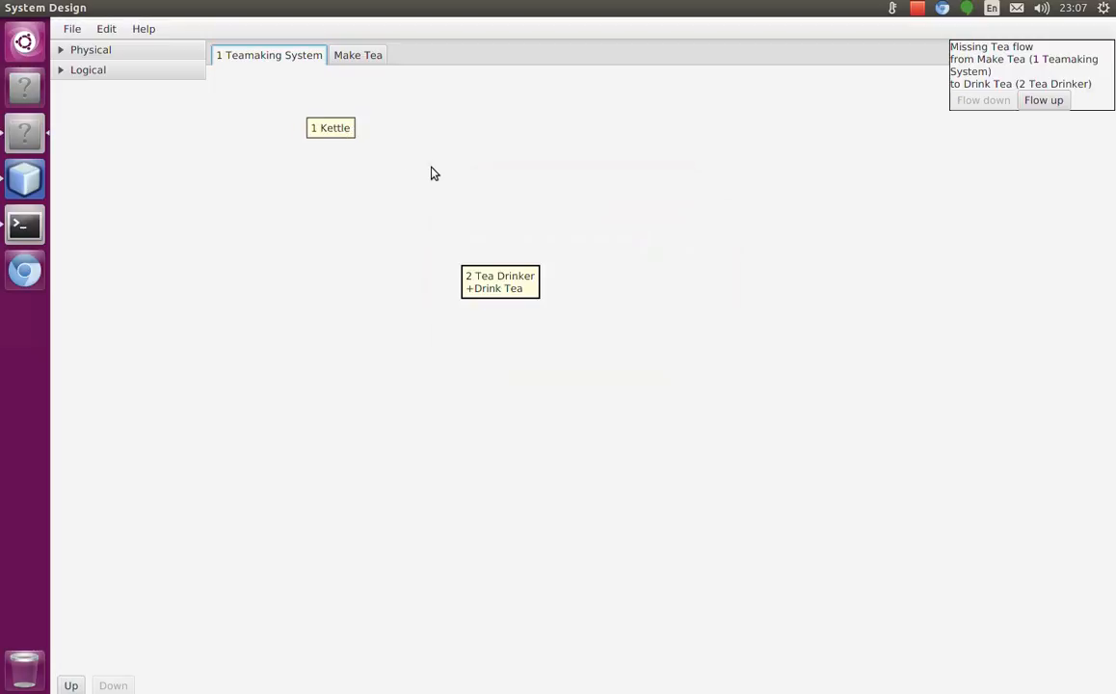
Add an item named Teacup below and right of Kettle, and move it closer to Tea Drinker.
{"action": "right_click", "coordinate": [431, 173]}
{"action": "left_click", "coordinate": [465, 184]}
{"action": "right_click", "coordinate": [455, 173]}
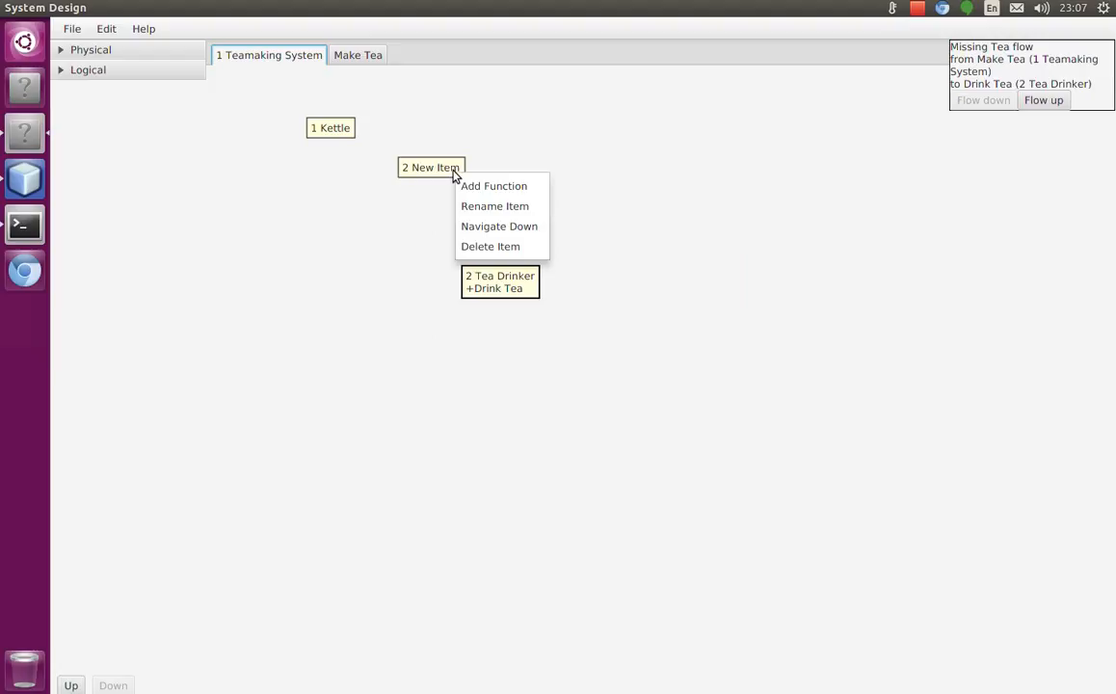
{"action": "left_click", "coordinate": [495, 206]}
{"action": "type", "text": "Te"}
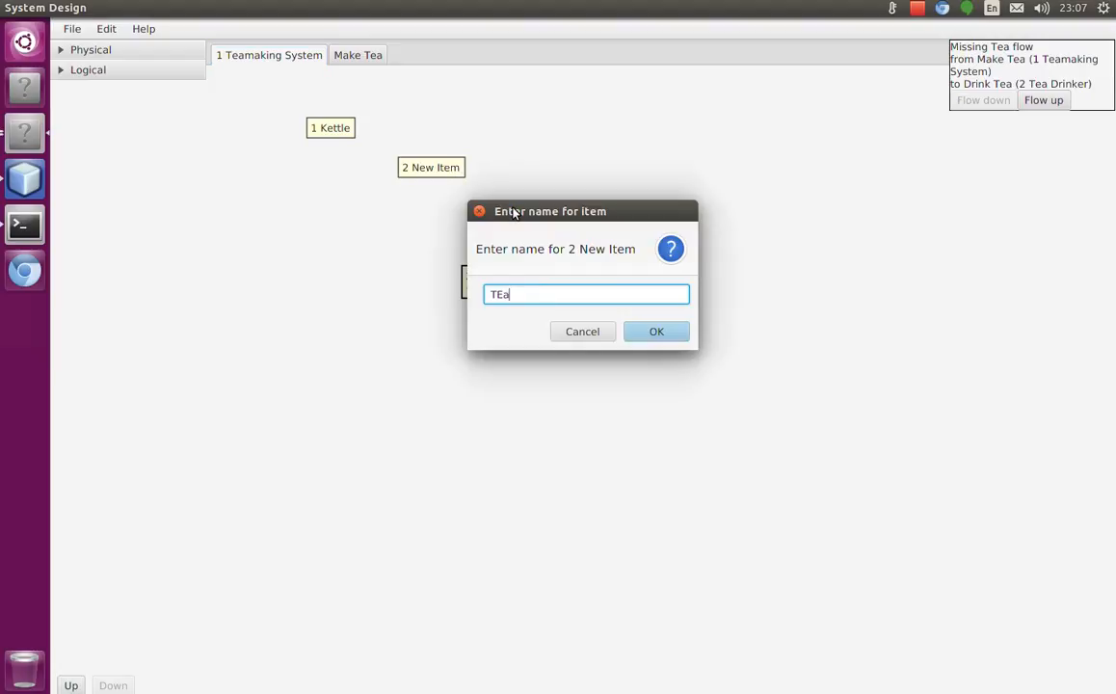
{"action": "type", "text": "acup"}
{"action": "key", "text": "Return"}
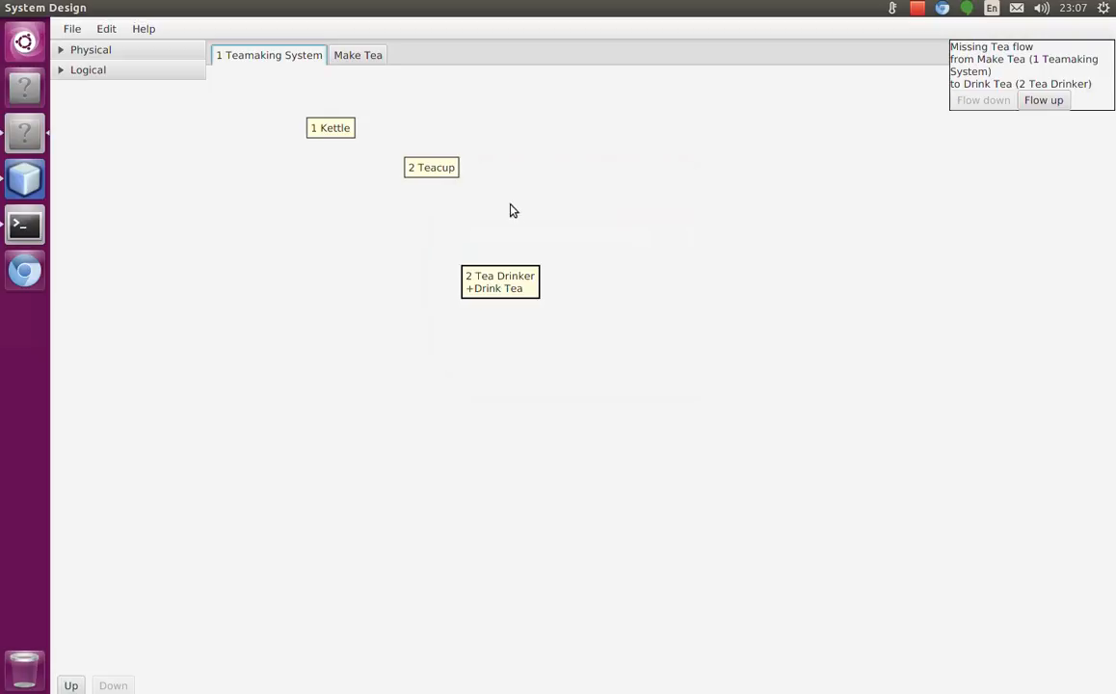
{"action": "left_click_drag", "start_coordinate": [435, 170], "coordinate": [480, 196]}
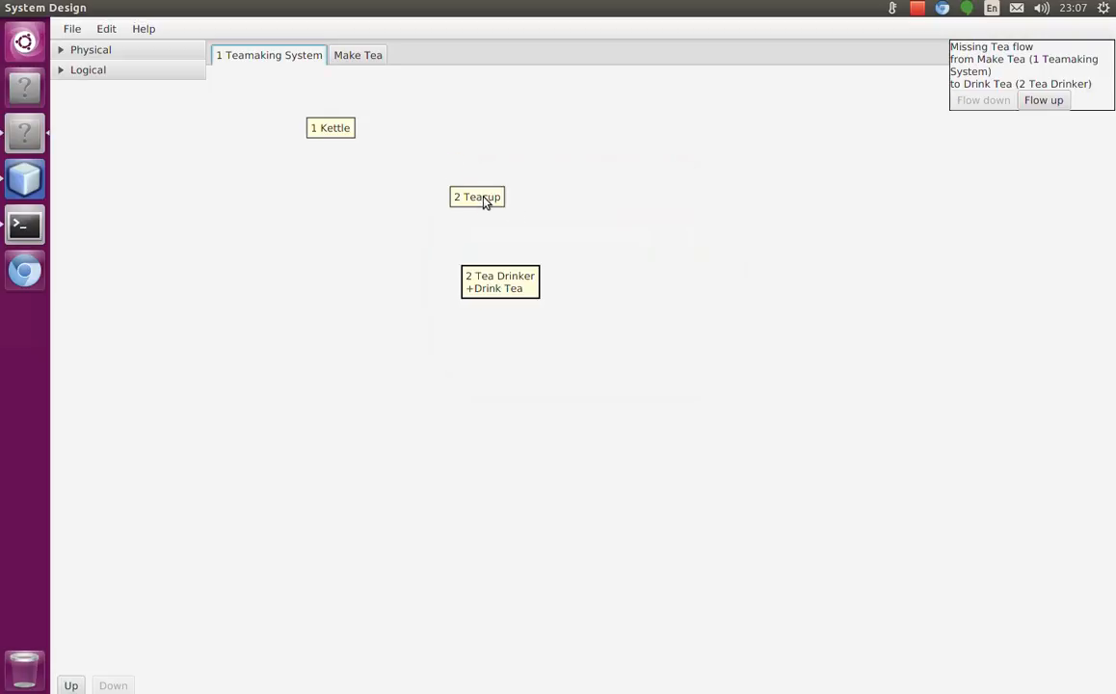
Add an item between Kettle and Teacup in the Teamaking System diagram and name it Teapot.
{"action": "double_click", "coordinate": [432, 150]}
{"action": "key", "text": "Return"}
{"action": "right_click", "coordinate": [457, 156]}
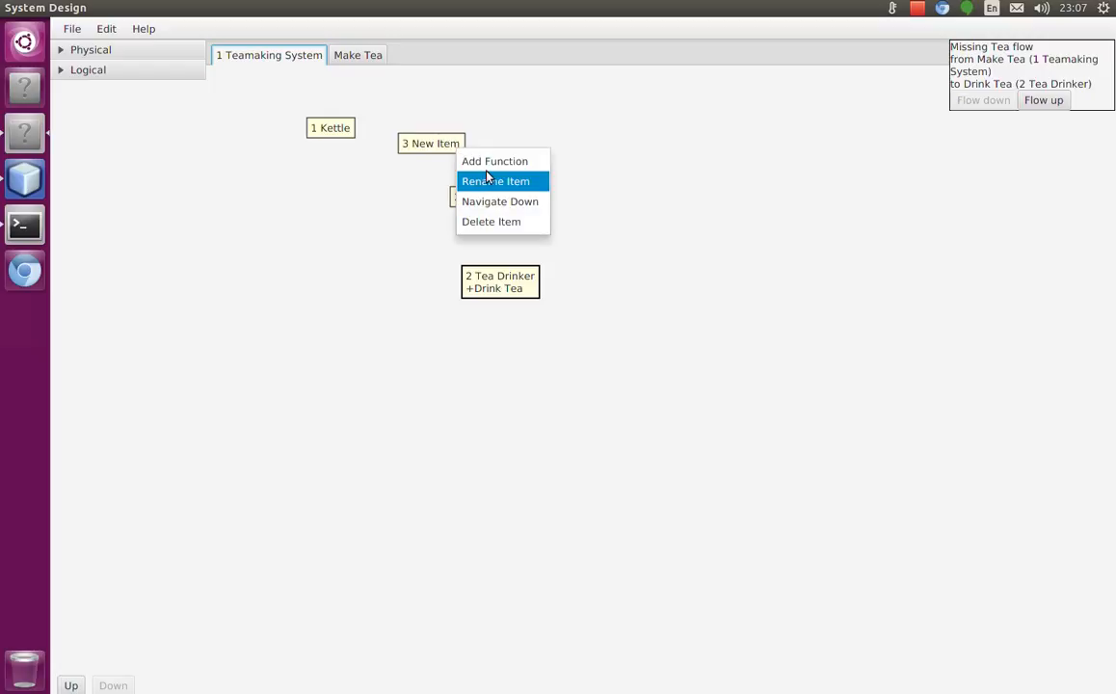
{"action": "left_click", "coordinate": [491, 180]}
{"action": "type", "text": "Teapot"}
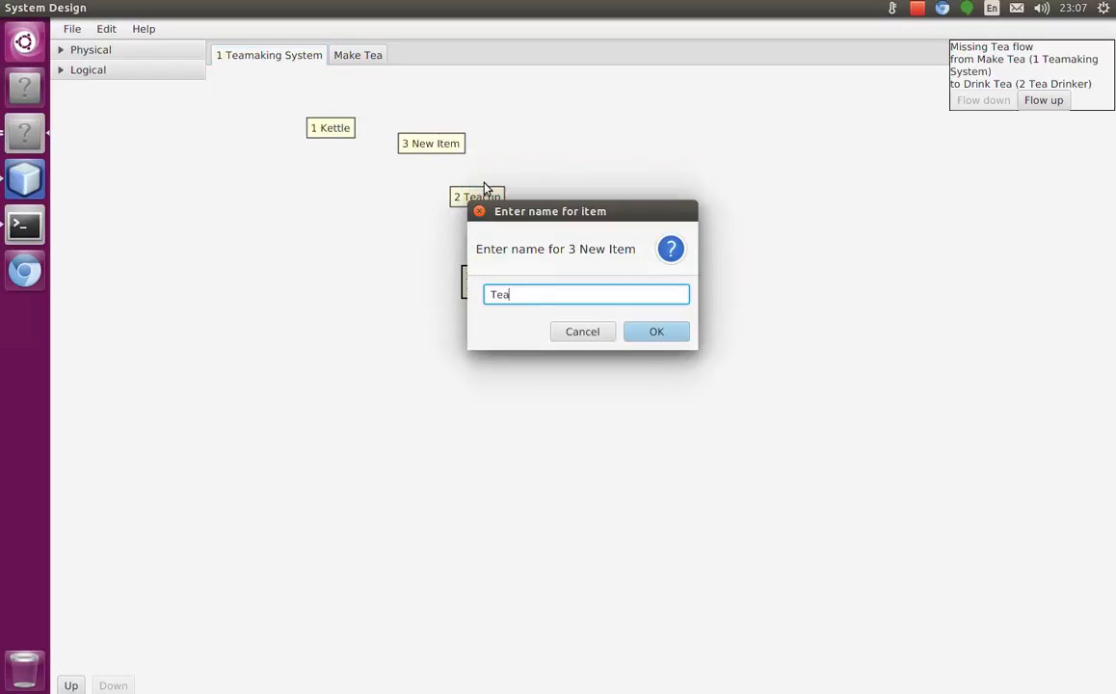
{"action": "key", "text": "Return"}
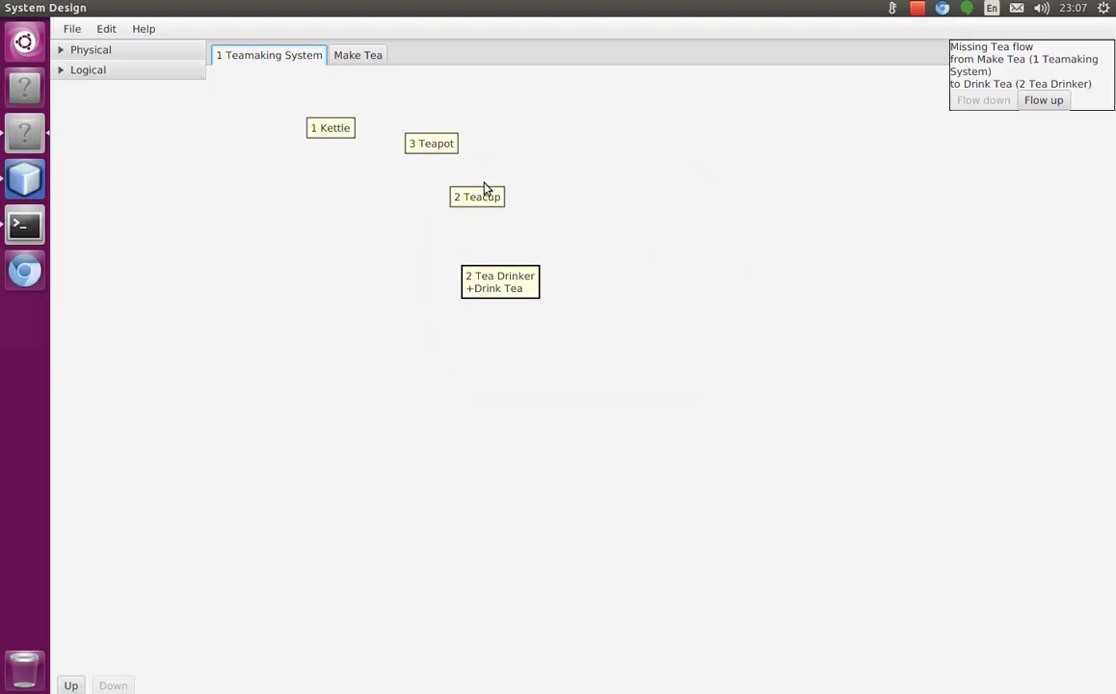
Add an item below Kettle and left of Teacup, and name it Teabag.
{"action": "right_click", "coordinate": [350, 206]}
{"action": "left_click", "coordinate": [365, 222]}
{"action": "right_click", "coordinate": [364, 211]}
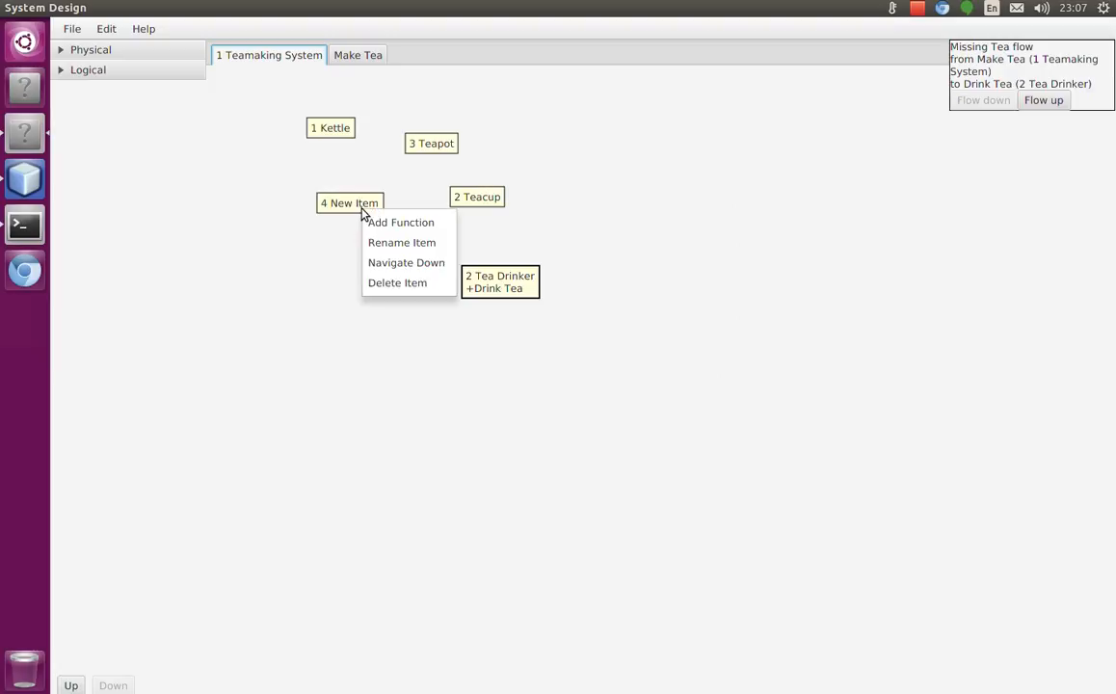
{"action": "left_click", "coordinate": [394, 242]}
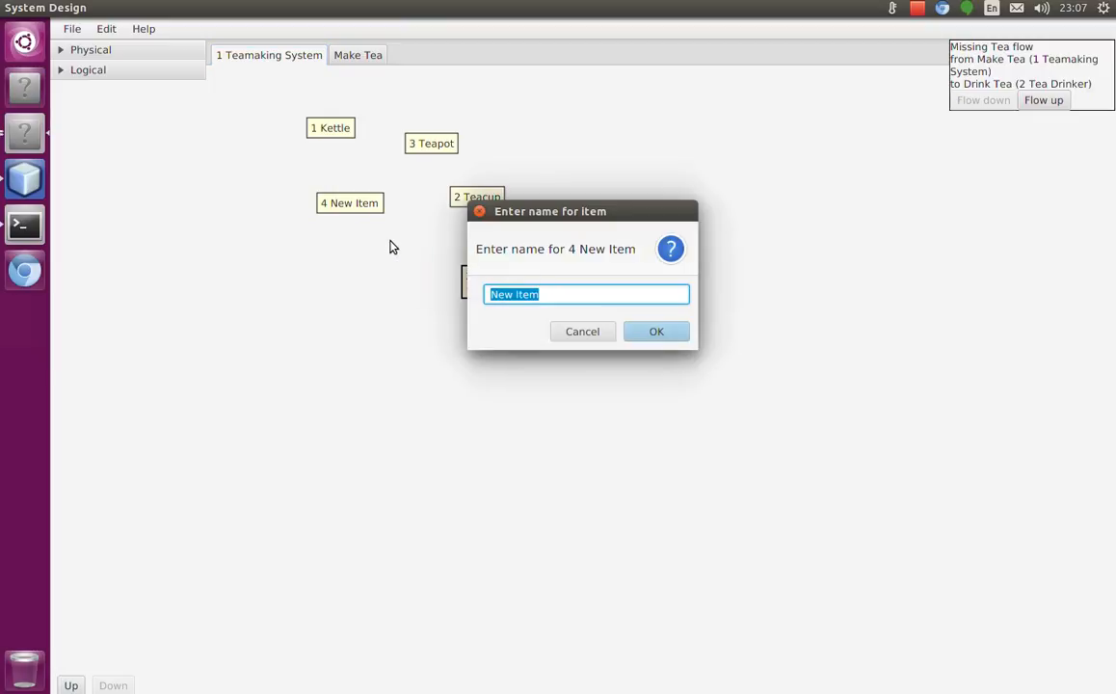
{"action": "type", "text": "Teabg"}
{"action": "key", "text": "BackSpace"}
{"action": "type", "text": "ag"}
{"action": "key", "text": "Return"}
Add two items one above the other to the left of Kettle, and name the upper one Water Source.
{"action": "right_click", "coordinate": [246, 165]}
{"action": "left_click", "coordinate": [274, 180]}
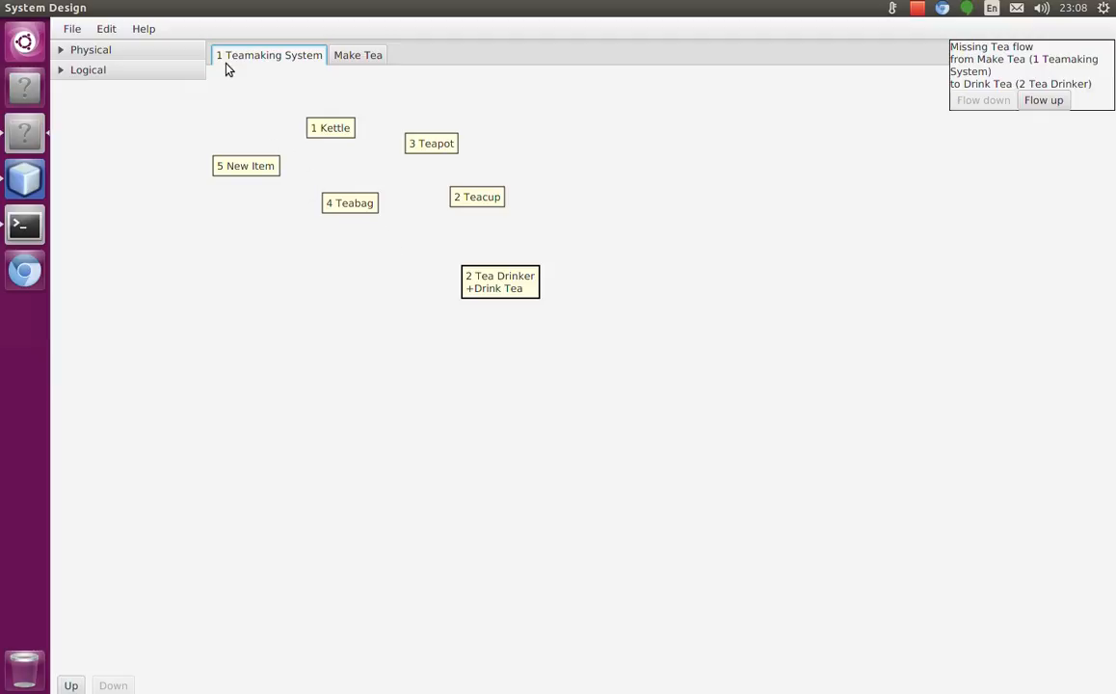
{"action": "right_click", "coordinate": [245, 80]}
{"action": "left_click", "coordinate": [272, 97]}
{"action": "left_click_drag", "start_coordinate": [265, 81], "coordinate": [274, 107]}
{"action": "right_click", "coordinate": [273, 108]}
{"action": "left_click", "coordinate": [308, 140]}
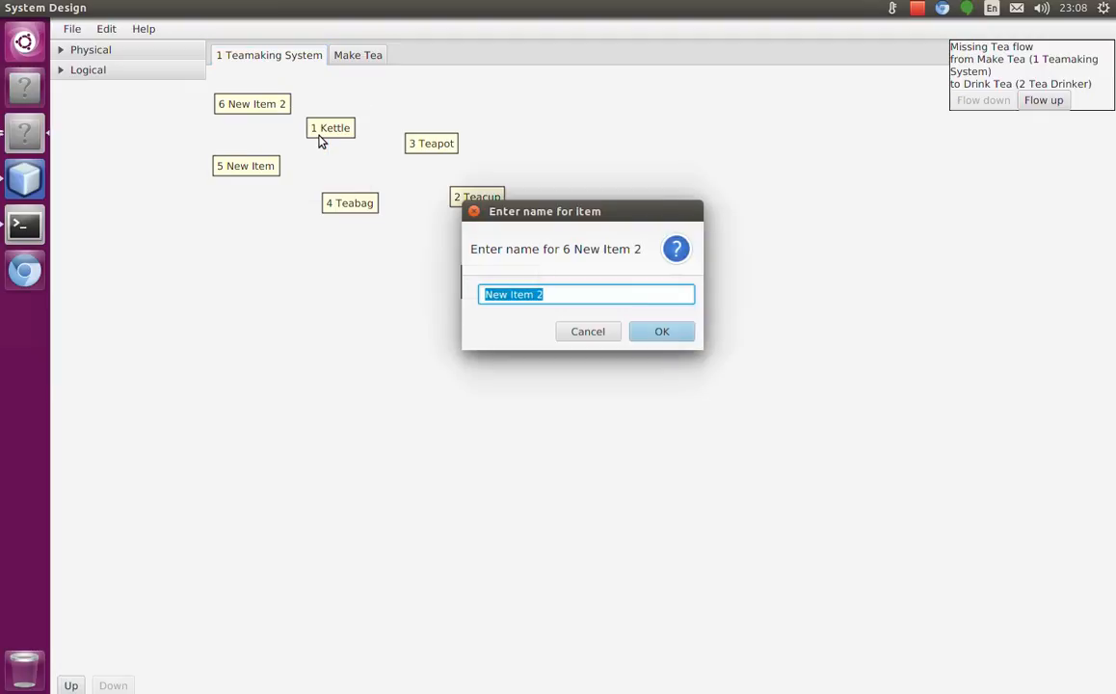
{"action": "type", "text": "Wat"}
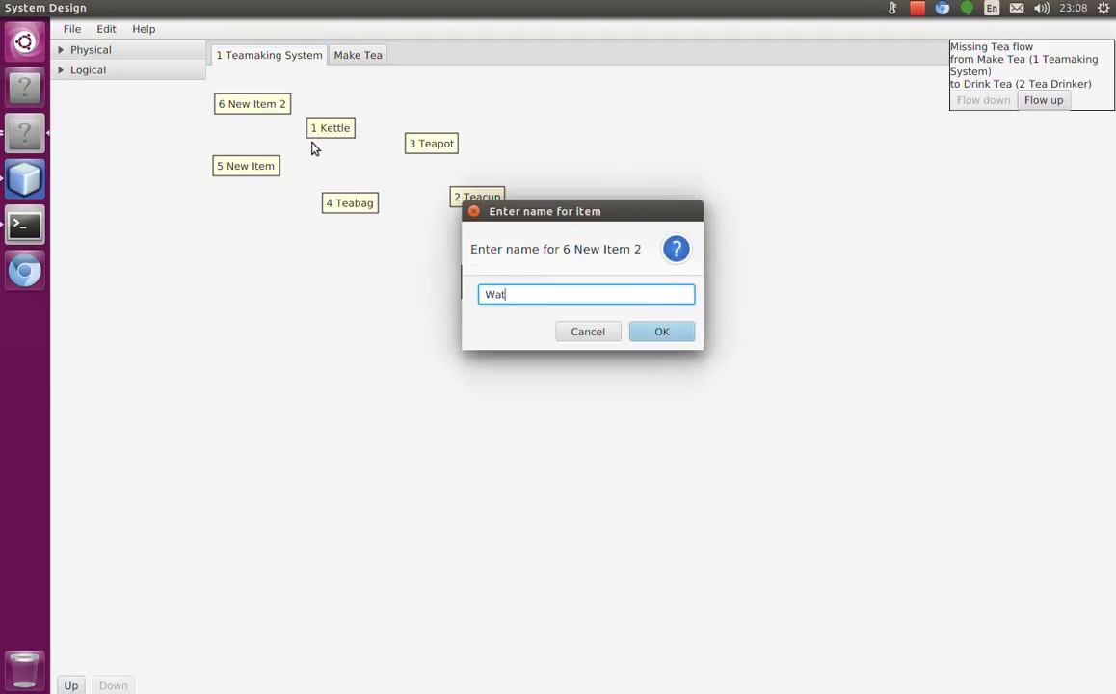
{"action": "type", "text": "er Source"}
{"action": "key", "text": "Return"}
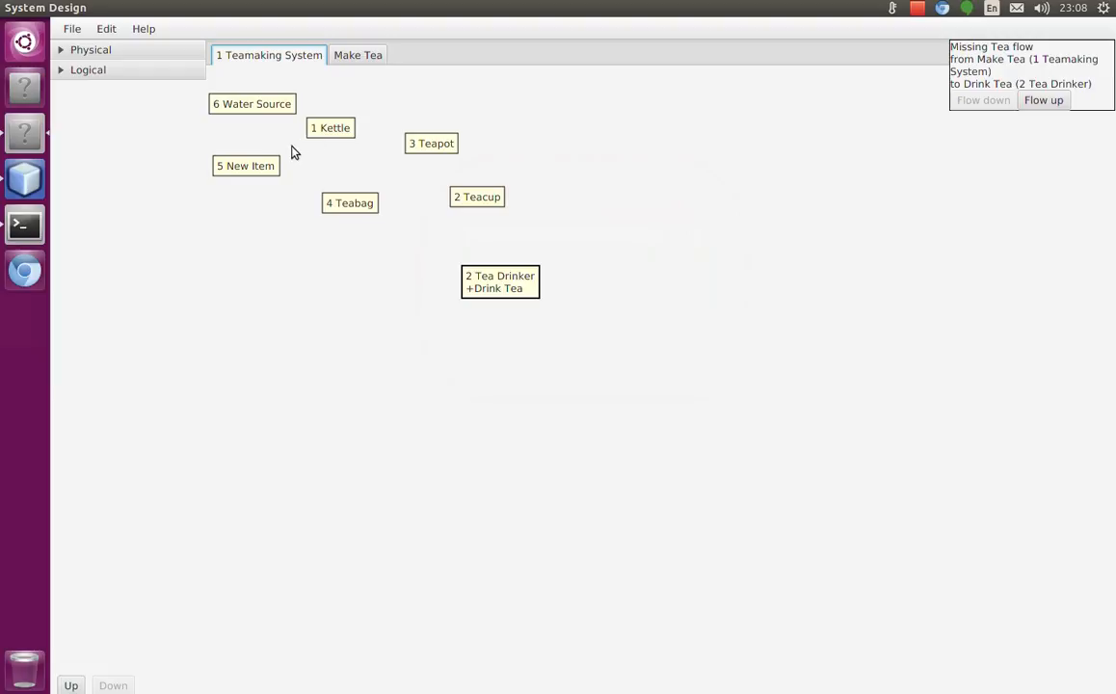
Rename the unnamed item below Water Source as Power Source and shift it right so its whole box fits in the diagram.
{"action": "right_click", "coordinate": [266, 167]}
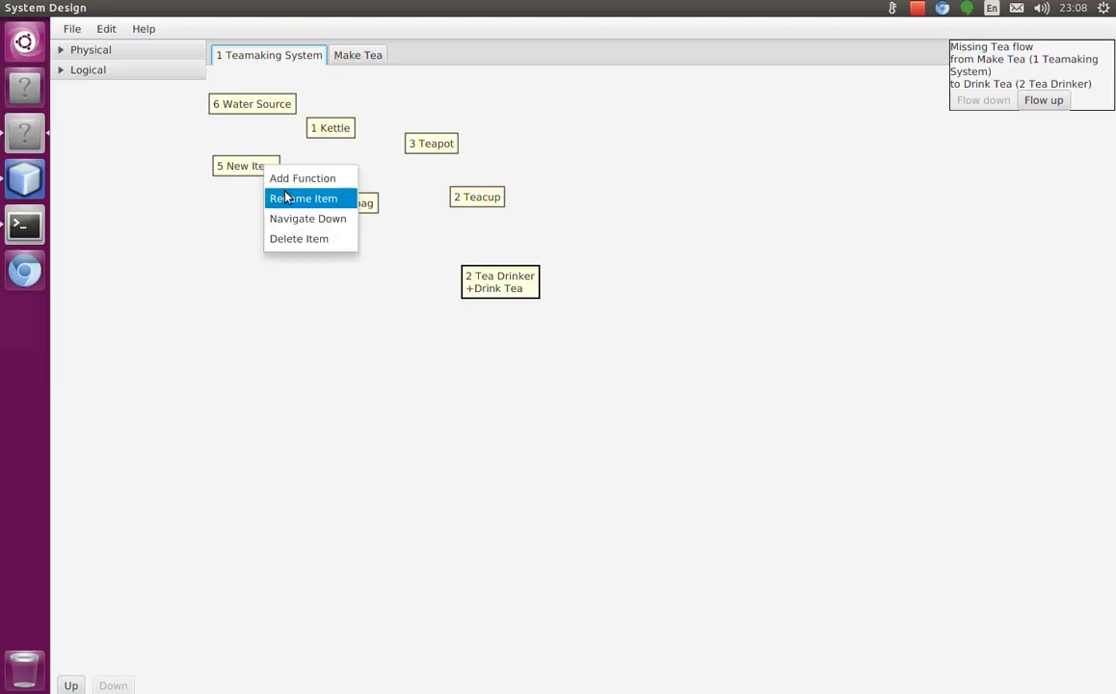
{"action": "left_click", "coordinate": [285, 198]}
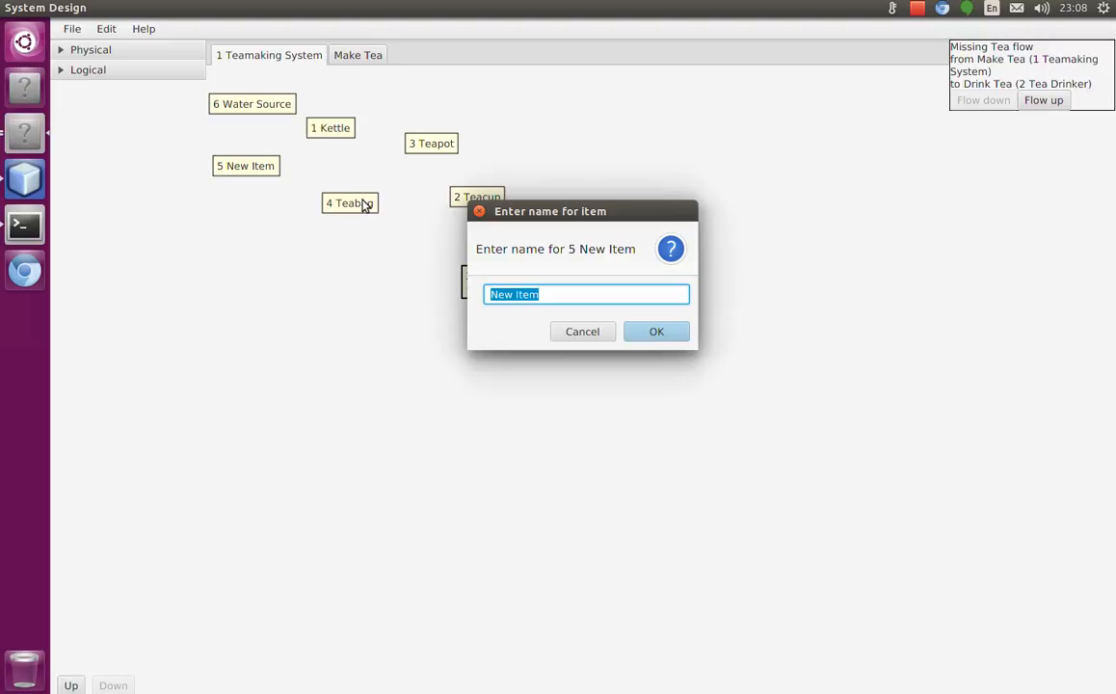
{"action": "type", "text": "Power Source"}
{"action": "key", "text": "Return"}
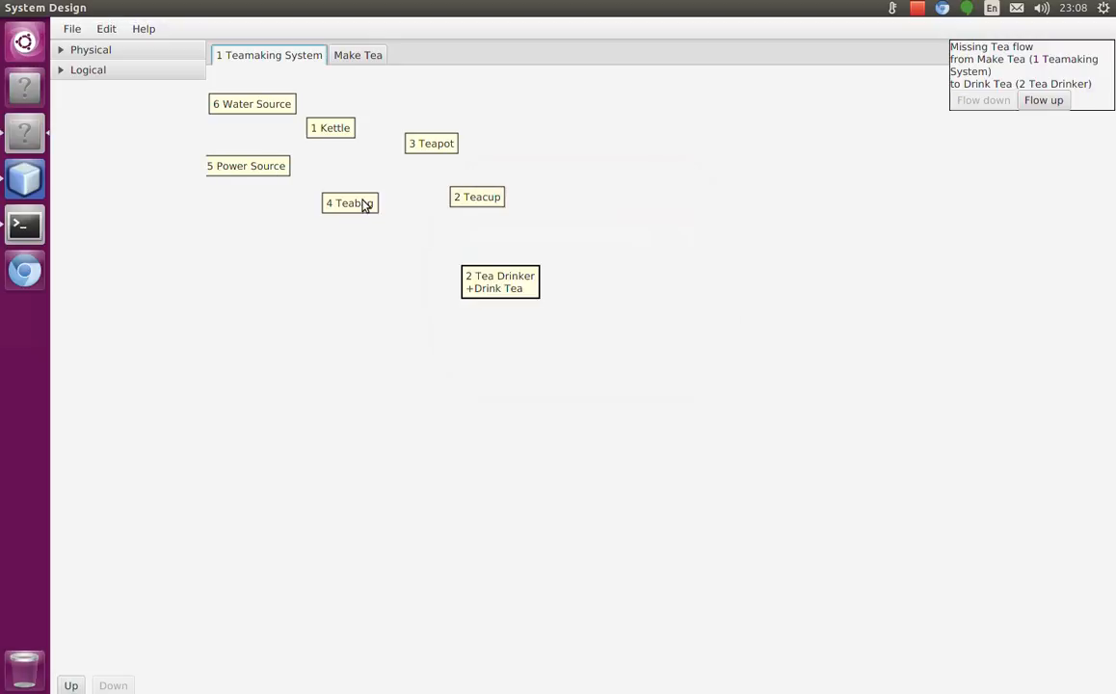
{"action": "left_click_drag", "start_coordinate": [278, 172], "coordinate": [287, 172]}
Stay in the Teamaking System diagram and move Kettle slightly down and right and Teapot slightly right.
{"action": "double_click", "coordinate": [324, 128]}
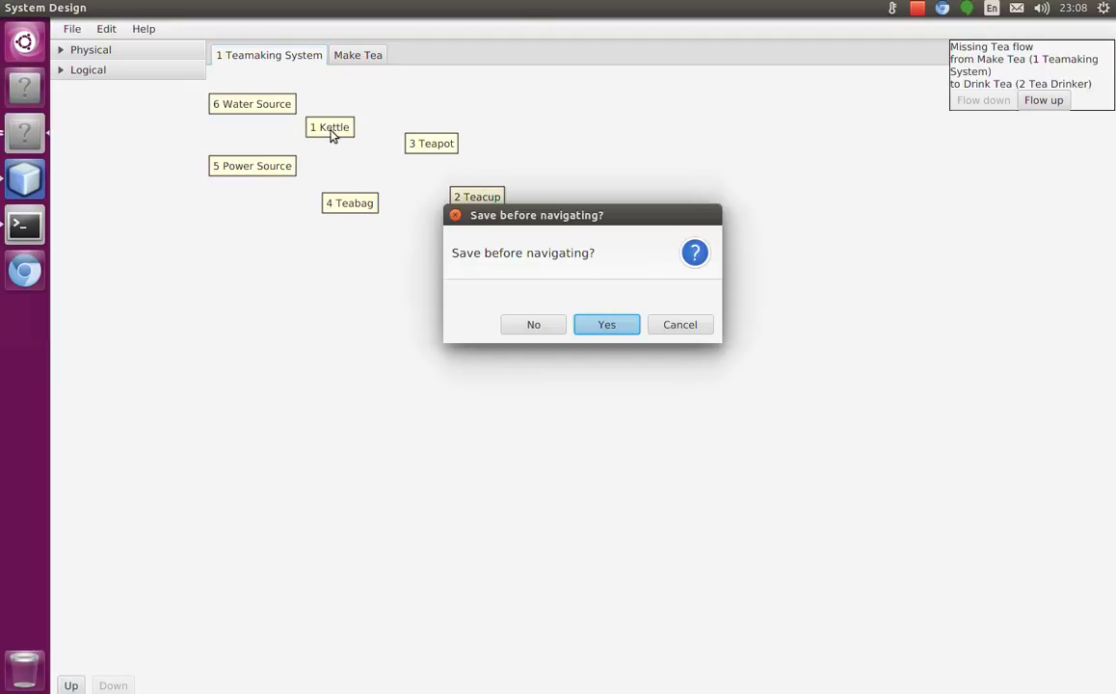
{"action": "left_click", "coordinate": [679, 324]}
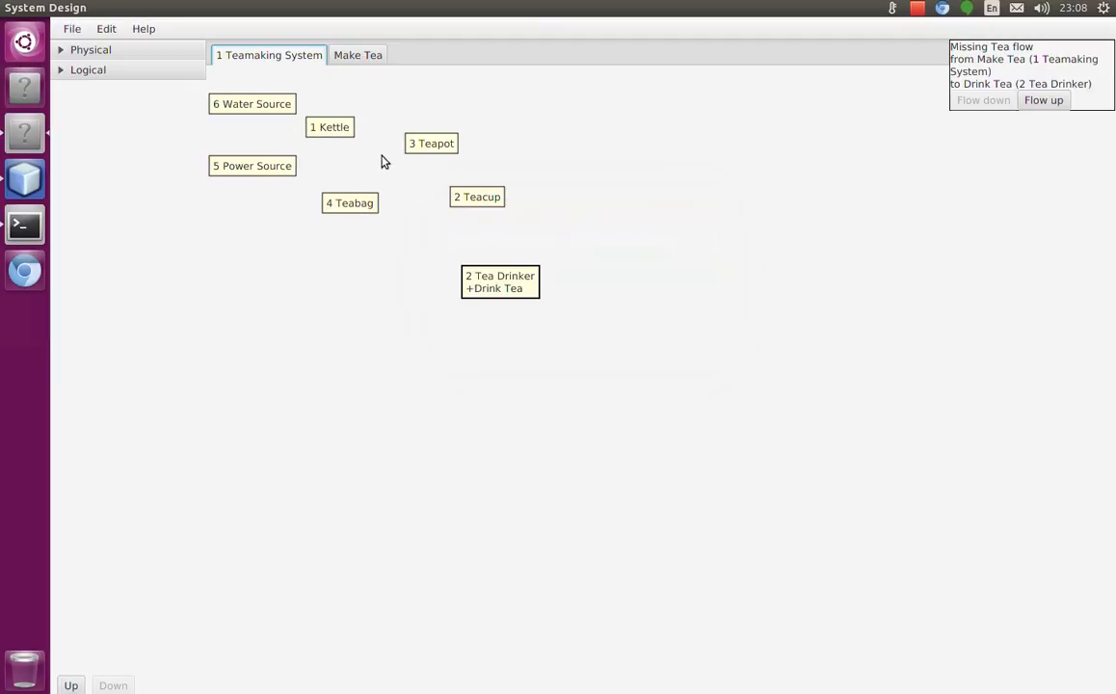
{"action": "left_click_drag", "start_coordinate": [371, 143], "coordinate": [452, 152]}
{"action": "left_click", "coordinate": [73, 29]}
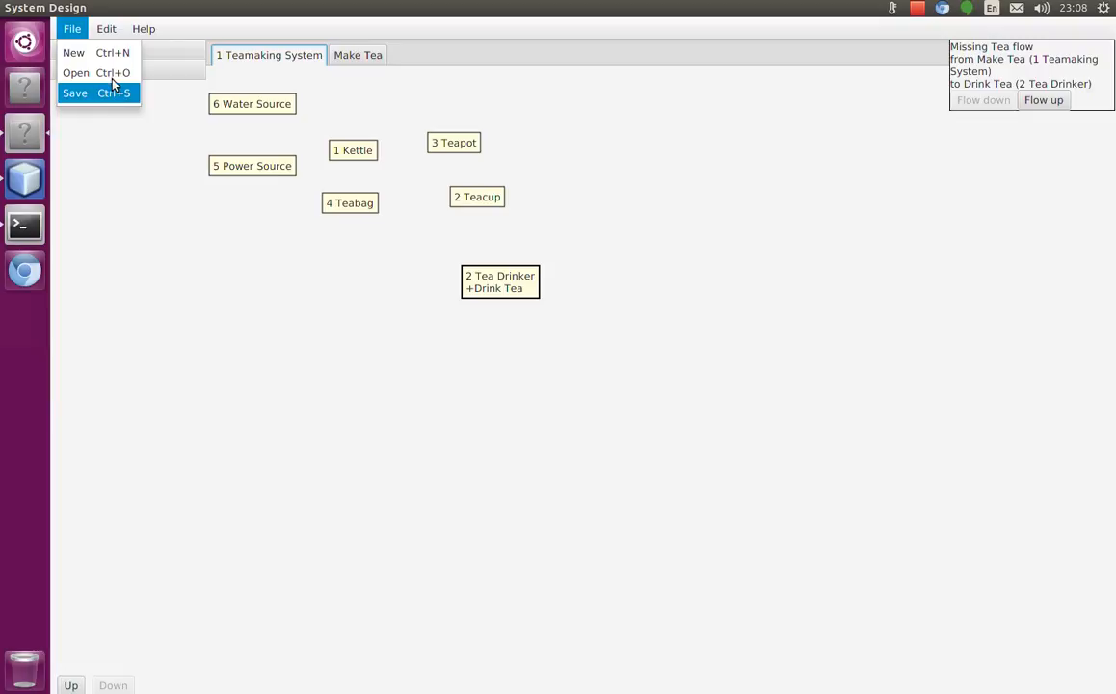
{"action": "mouse_move", "coordinate": [106, 28]}
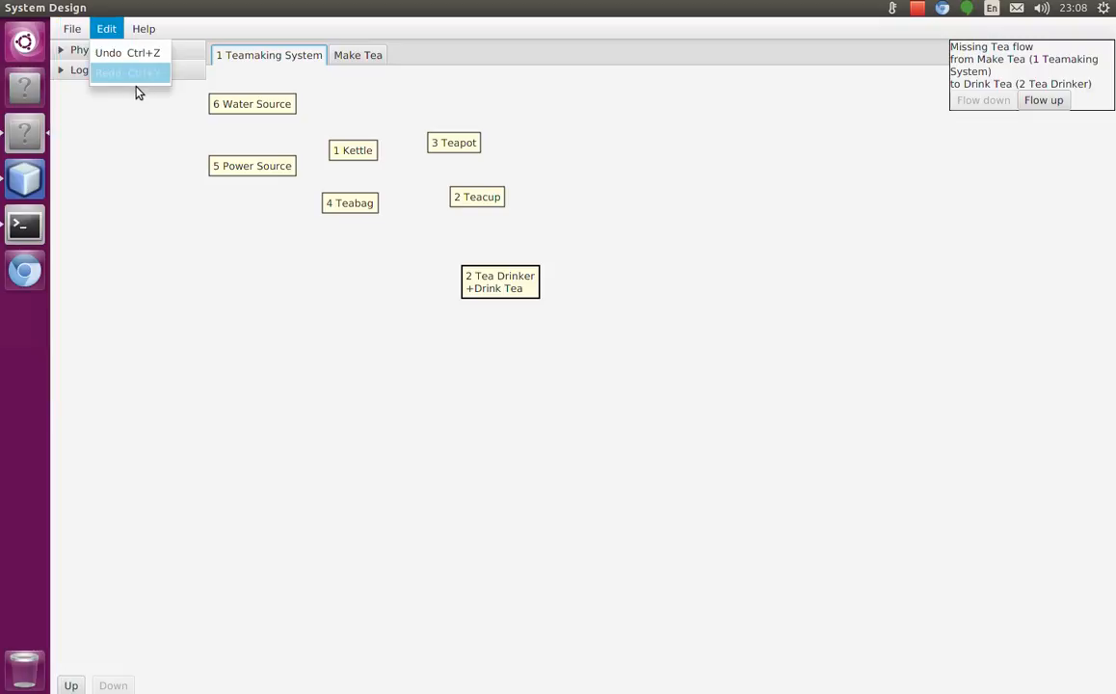
{"action": "left_click", "coordinate": [142, 32]}
{"action": "left_click", "coordinate": [142, 31]}
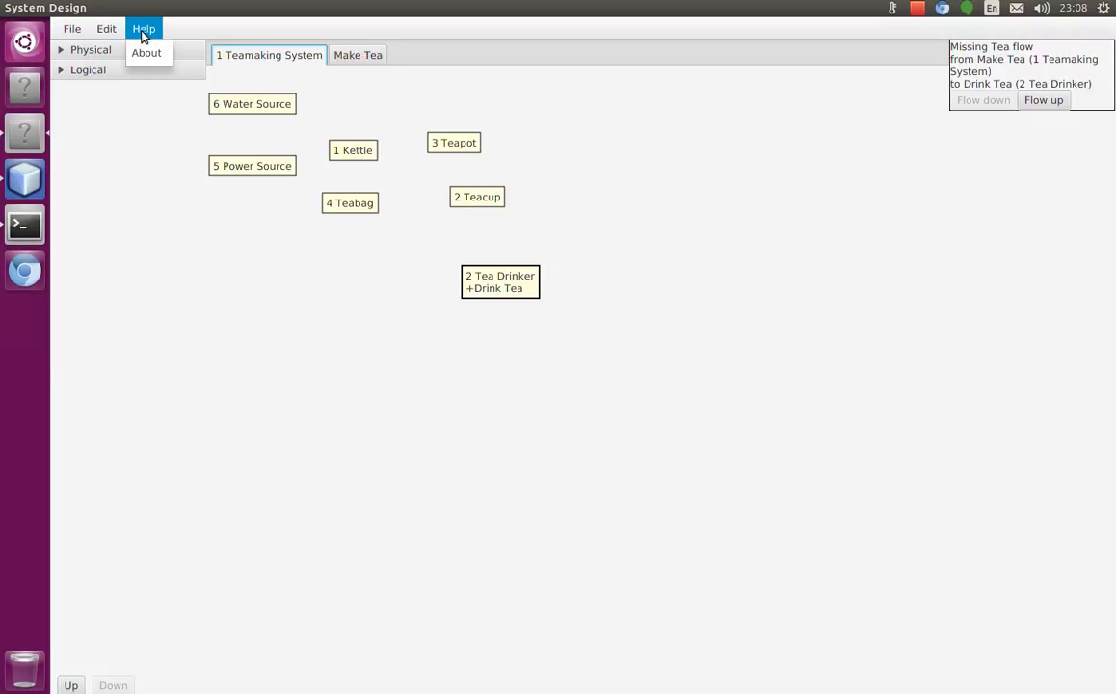
{"action": "left_click", "coordinate": [162, 59]}
{"action": "left_click", "coordinate": [156, 31]}
{"action": "left_click", "coordinate": [157, 38]}
{"action": "left_click", "coordinate": [157, 38]}
{"action": "left_click", "coordinate": [154, 50]}
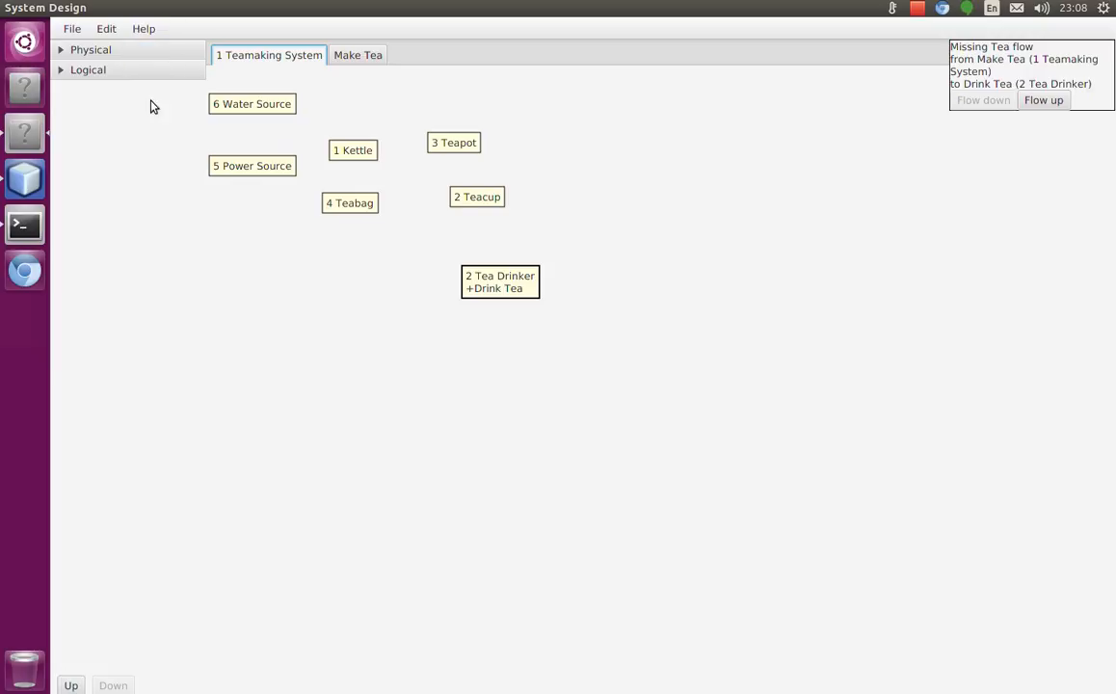
Examine the physical item hierarchy and the logical function hierarchy, and view the Make Tea diagram.
{"action": "left_click", "coordinate": [106, 71]}
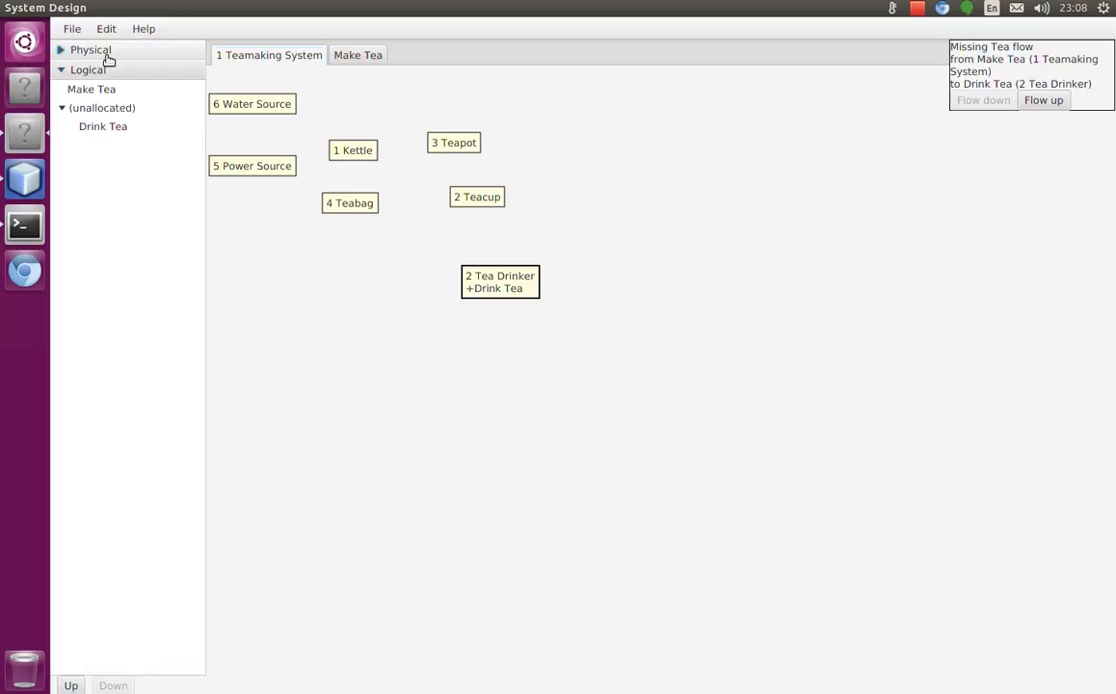
{"action": "left_click", "coordinate": [107, 54]}
{"action": "key", "text": "alt+h"}
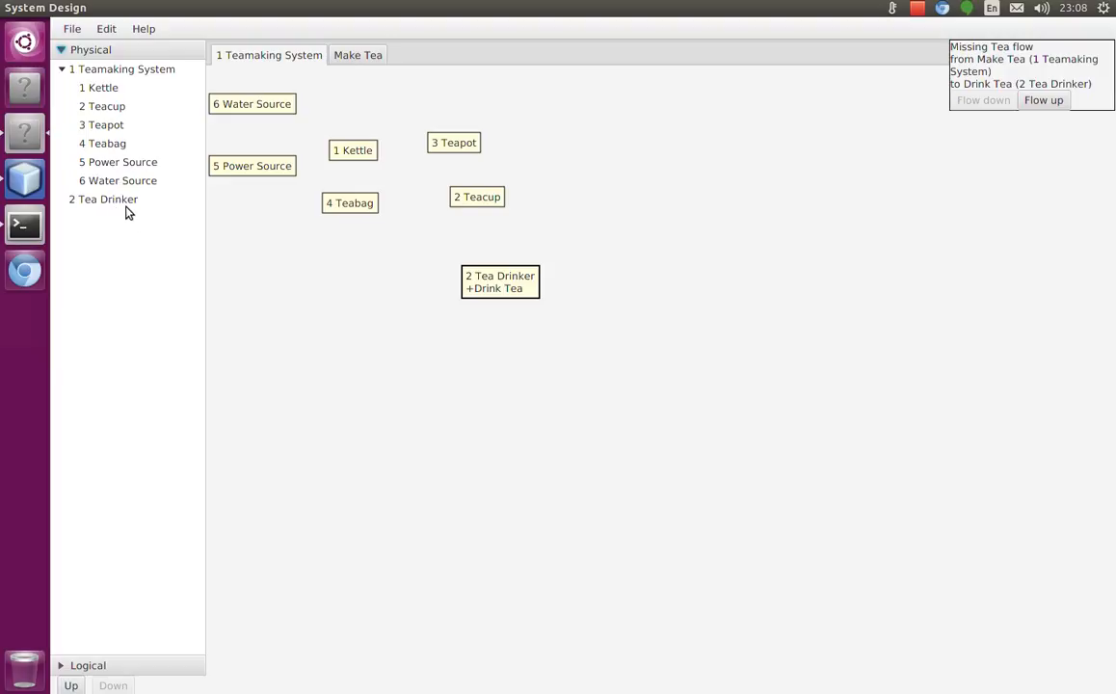
{"action": "left_click", "coordinate": [125, 70]}
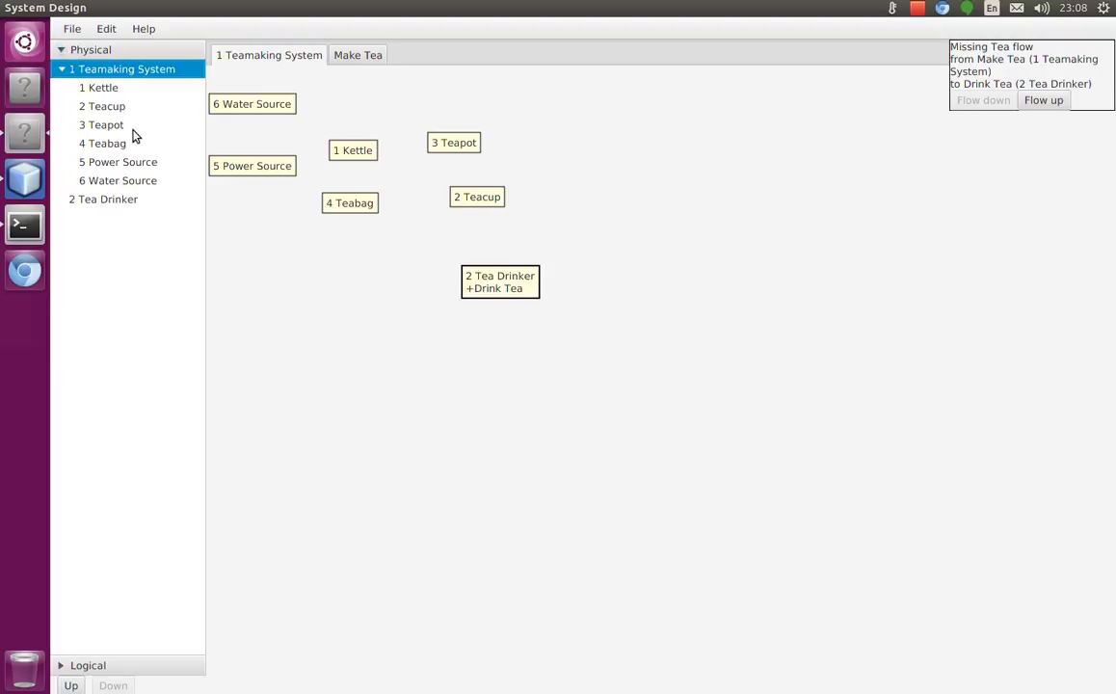
{"action": "left_click", "coordinate": [104, 106]}
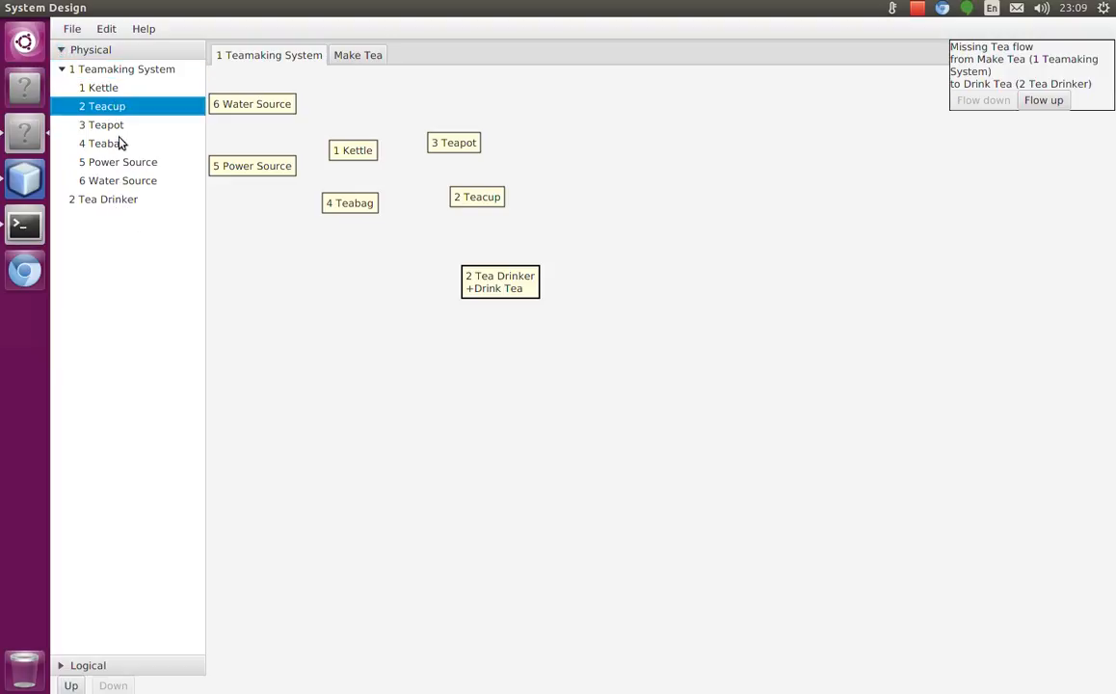
{"action": "left_click", "coordinate": [106, 125]}
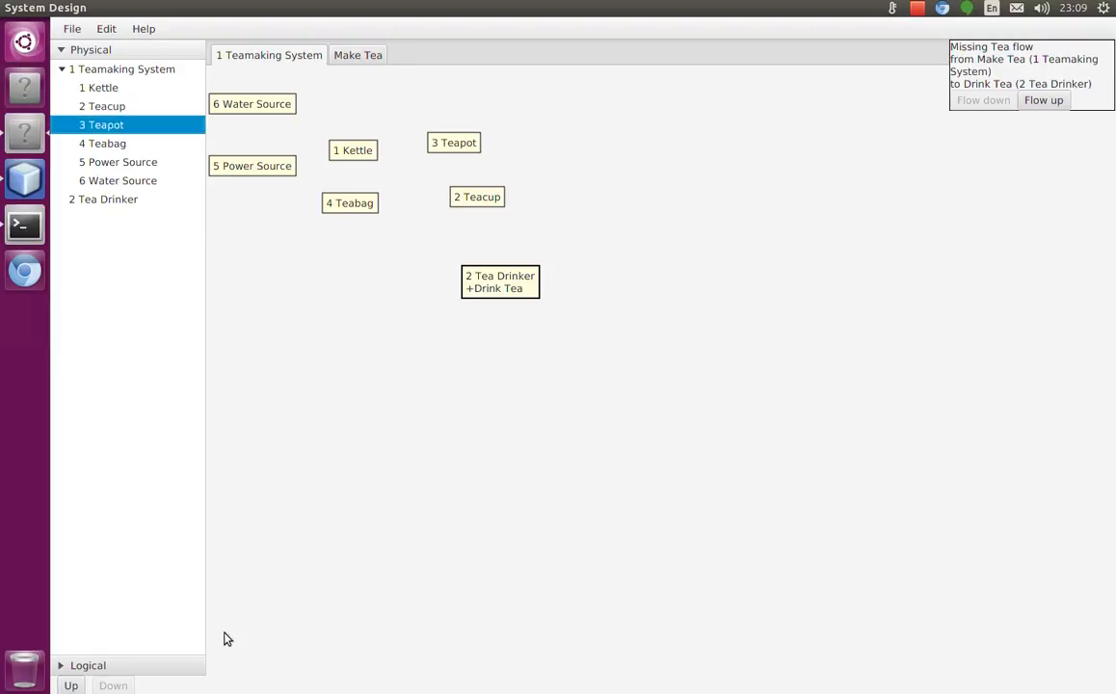
{"action": "left_click", "coordinate": [115, 665]}
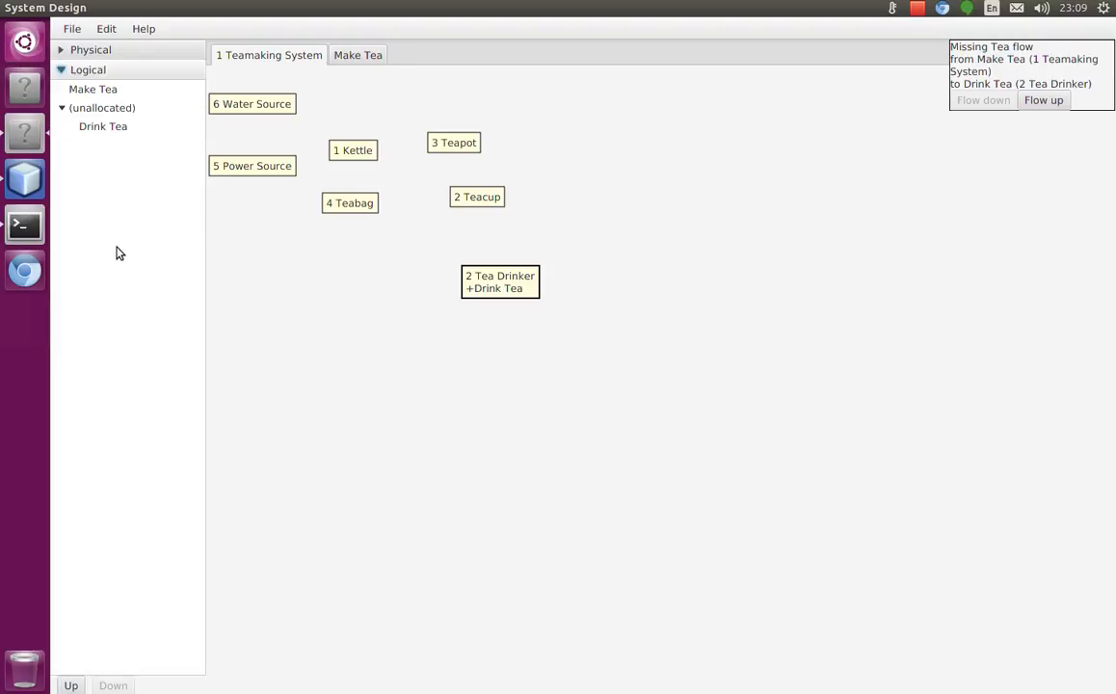
{"action": "left_click", "coordinate": [116, 129]}
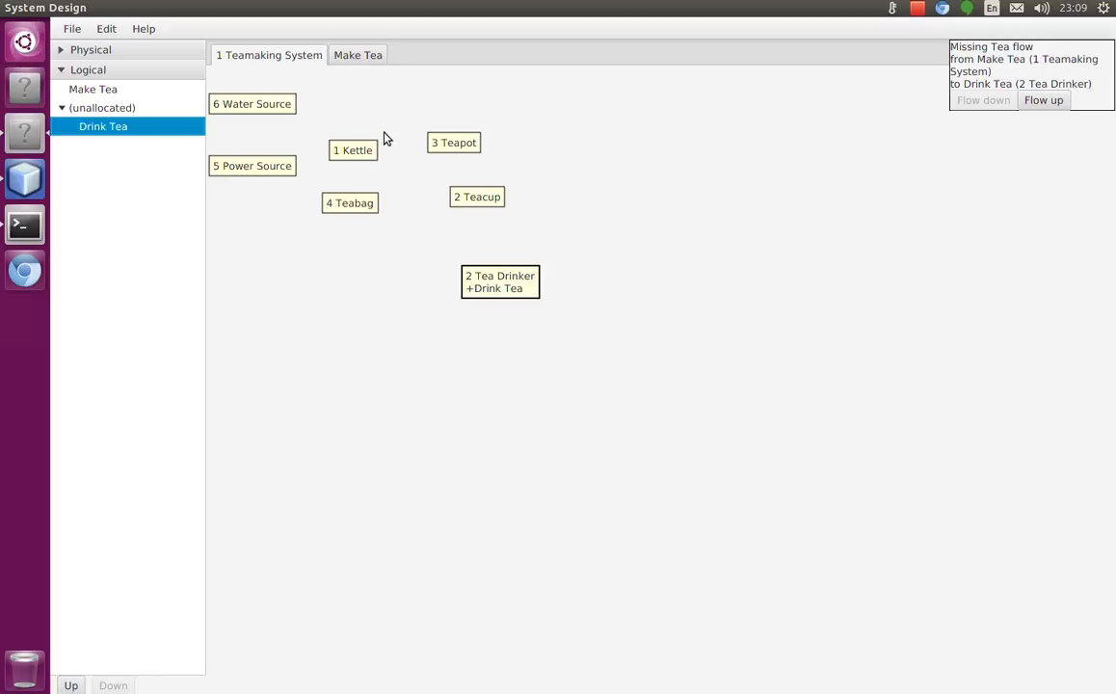
{"action": "left_click", "coordinate": [416, 125]}
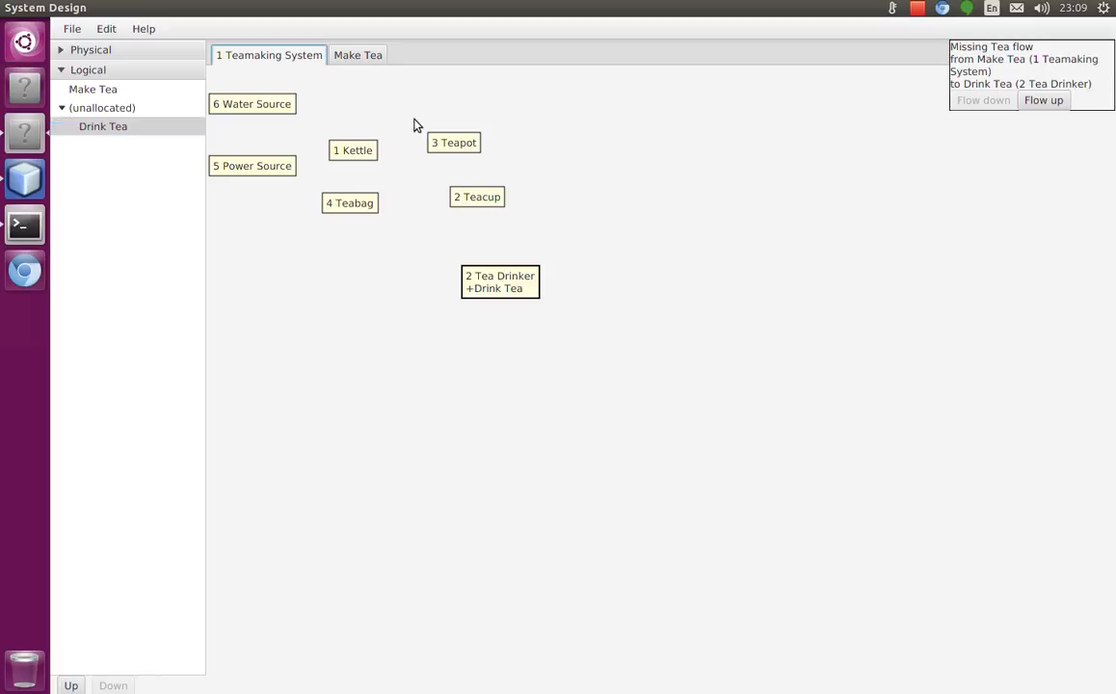
{"action": "left_click", "coordinate": [371, 60]}
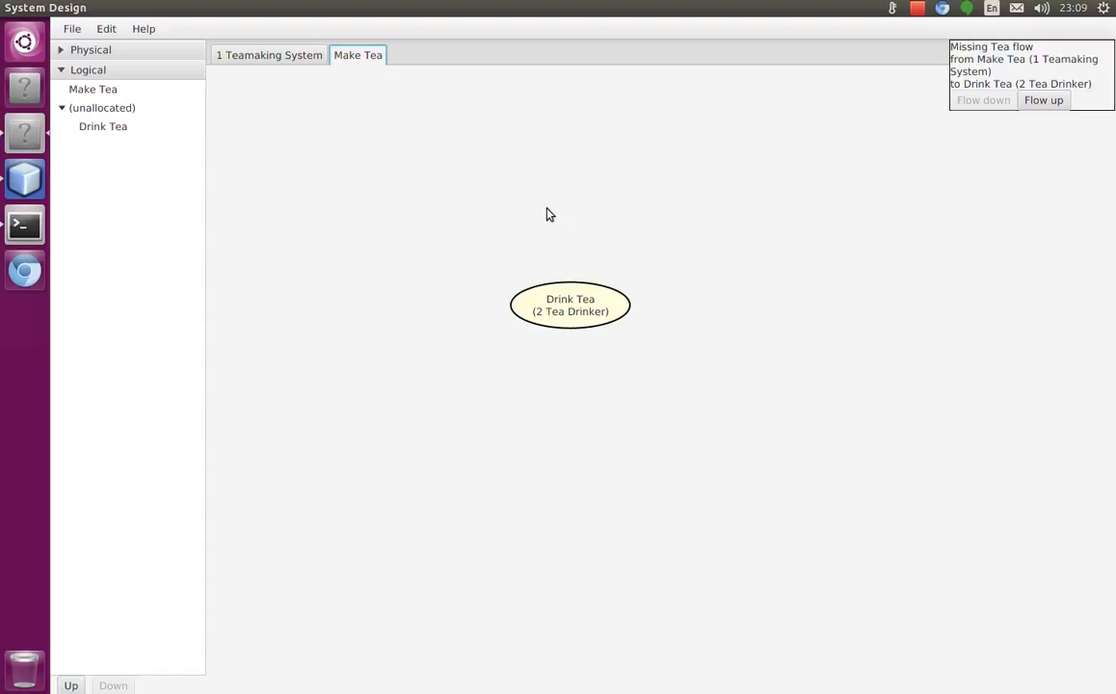
In the Teamaking System diagram, add a function named Contains Tea to the Teacup item.
{"action": "left_click", "coordinate": [281, 59]}
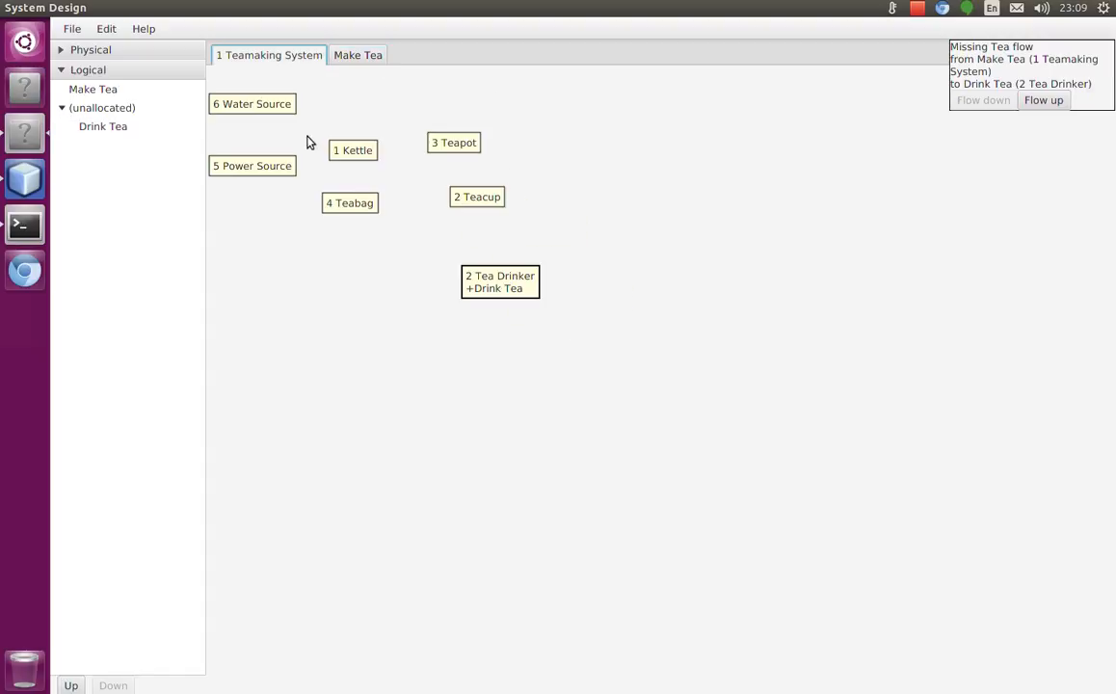
{"action": "right_click", "coordinate": [468, 200]}
{"action": "left_click", "coordinate": [528, 210]}
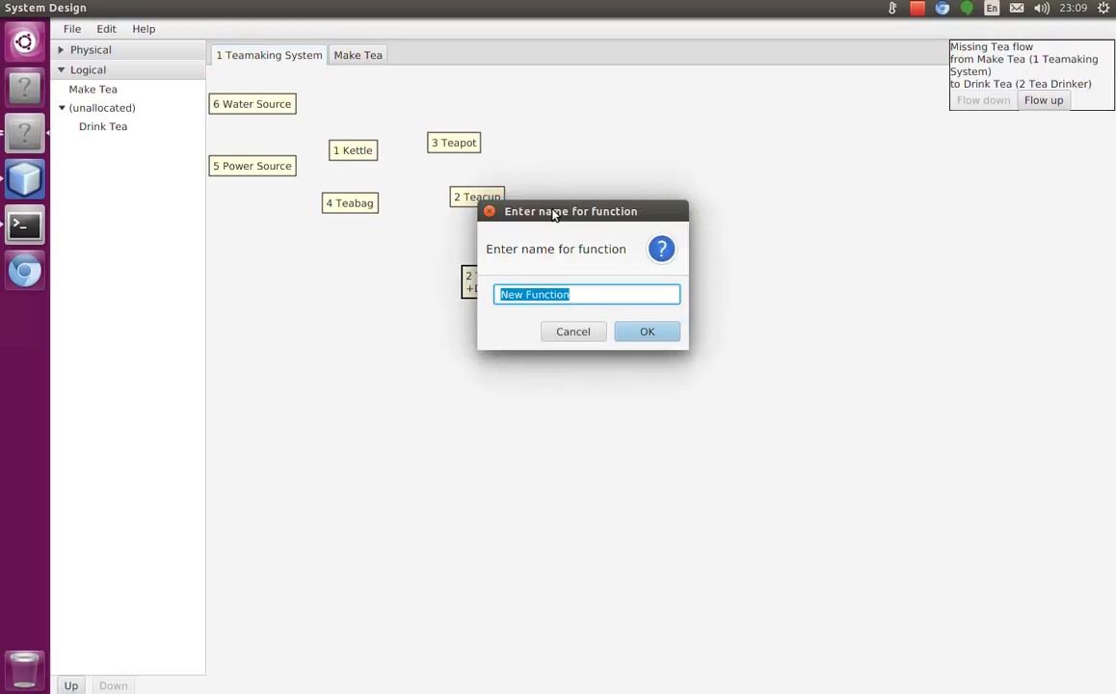
{"action": "type", "text": "Contains Tea"}
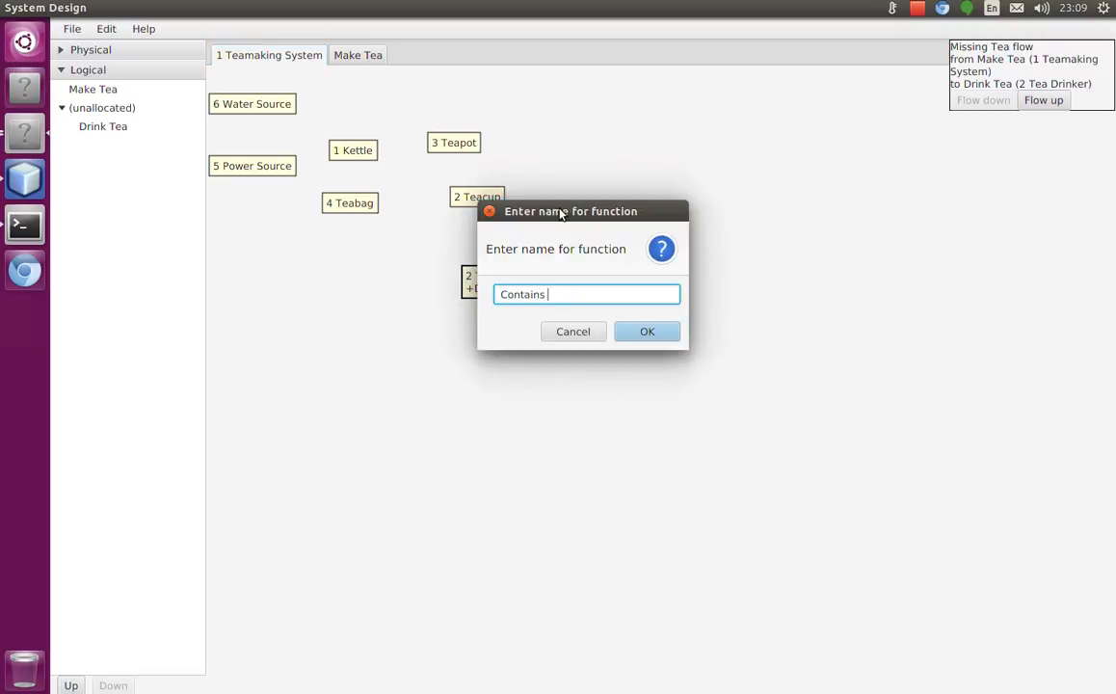
{"action": "key", "text": "Return"}
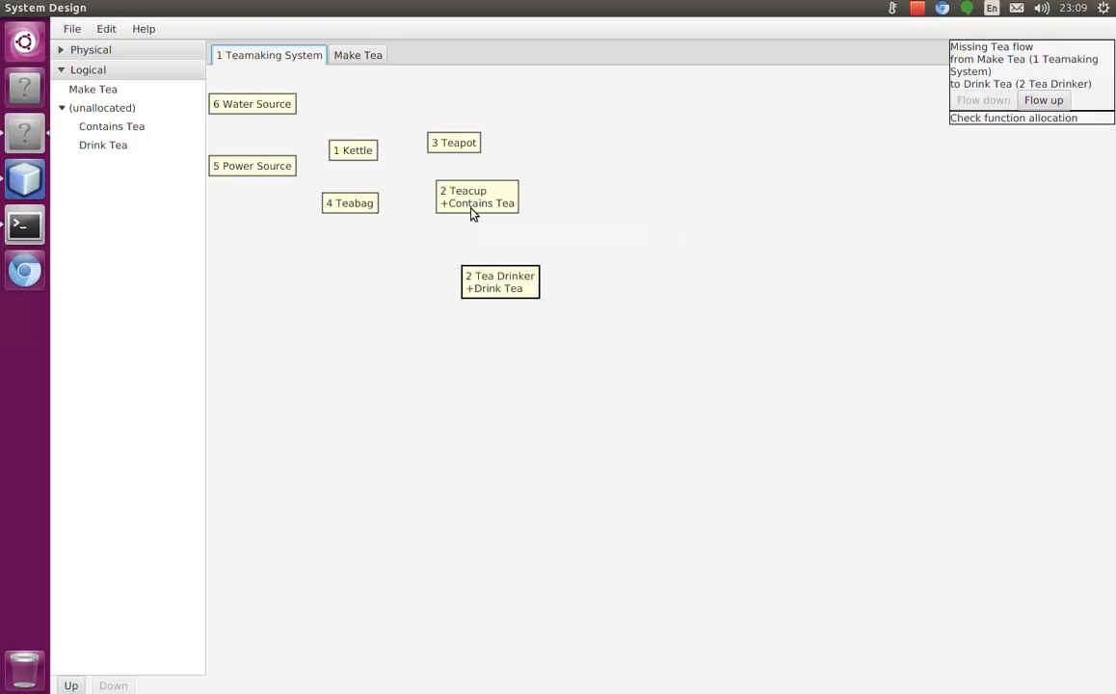
{"action": "right_click", "coordinate": [472, 208]}
{"action": "left_click", "coordinate": [555, 251]}
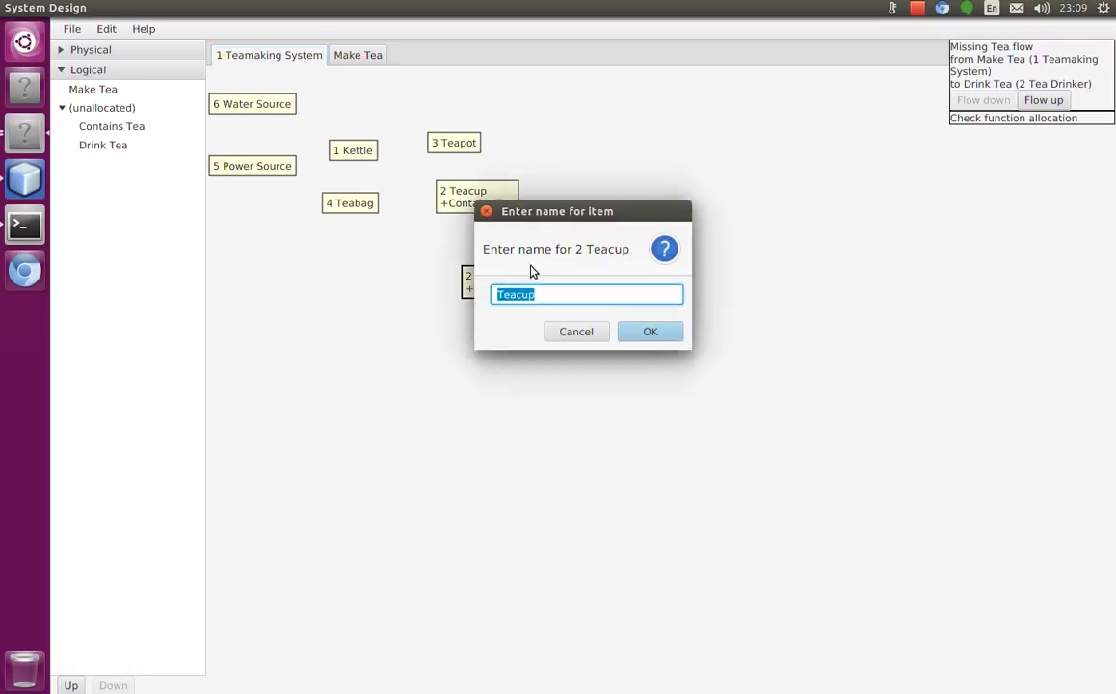
{"action": "key", "text": "Escape"}
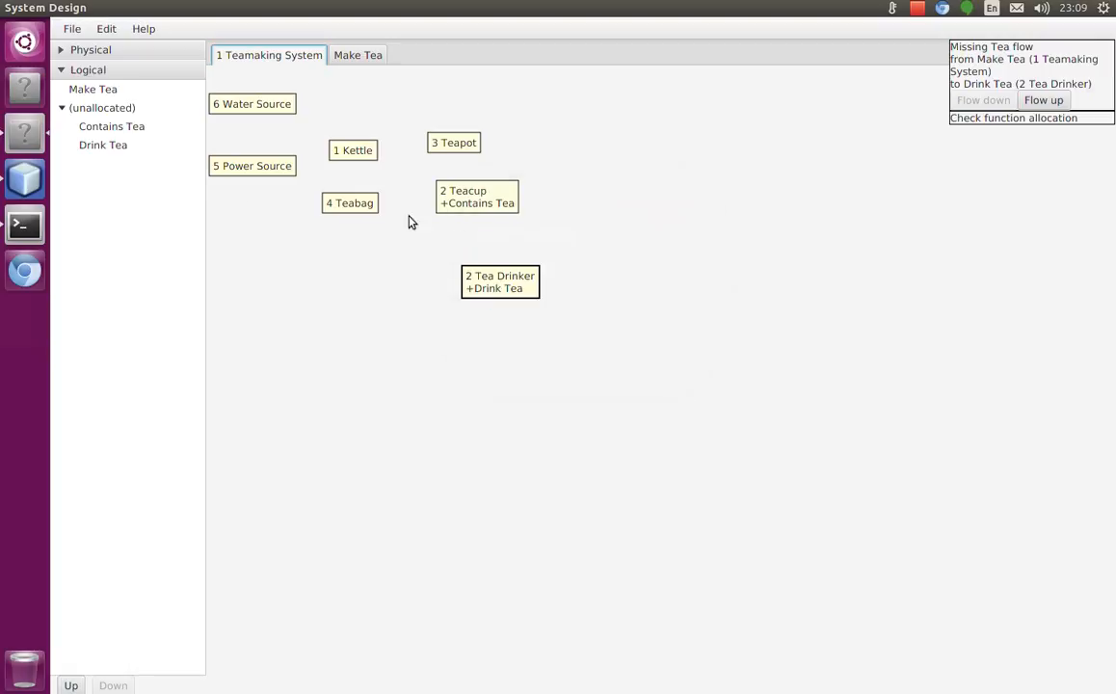
Rename the Teacup's function as Contain Tea in the logical hierarchy.
{"action": "left_click", "coordinate": [117, 127]}
{"action": "left_click", "coordinate": [117, 128]}
{"action": "left_click", "coordinate": [151, 139]}
{"action": "key", "text": "BackSpace"}
{"action": "key", "text": "Return"}
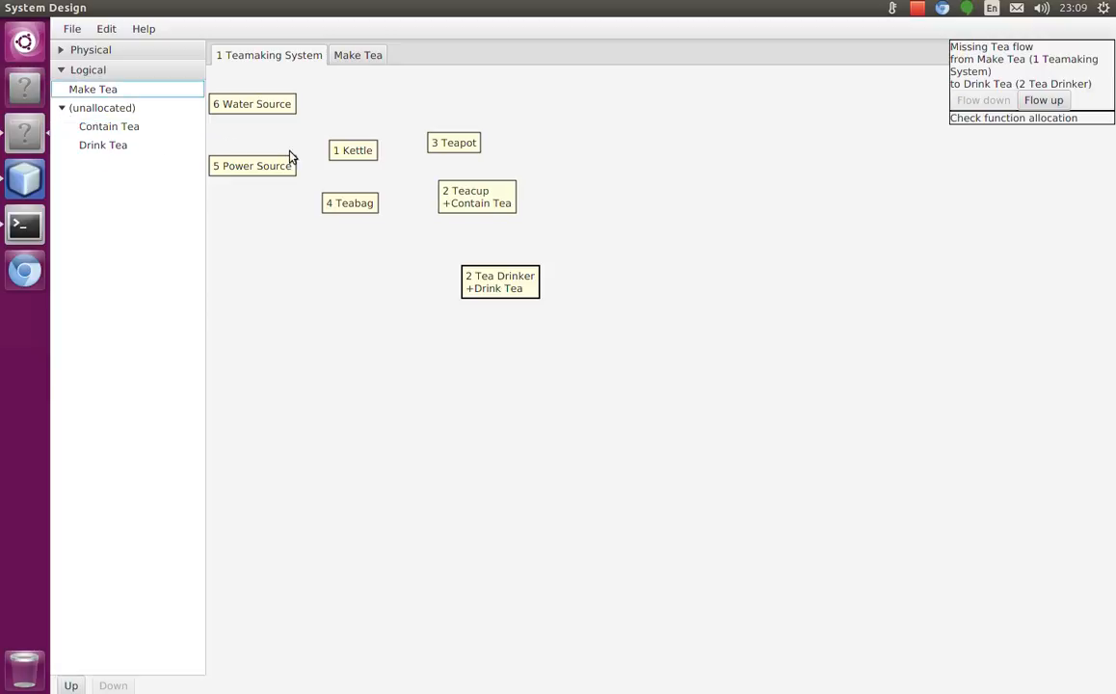
Add a function named Brew Tea to the Teapot item.
{"action": "right_click", "coordinate": [453, 145]}
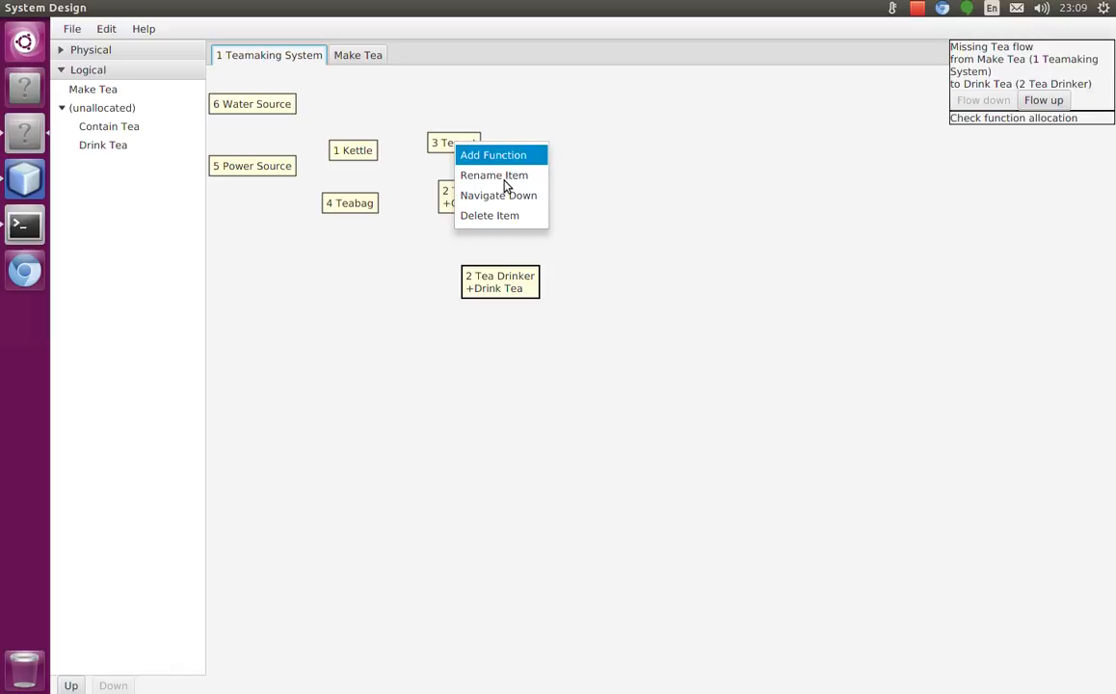
{"action": "left_click", "coordinate": [529, 156]}
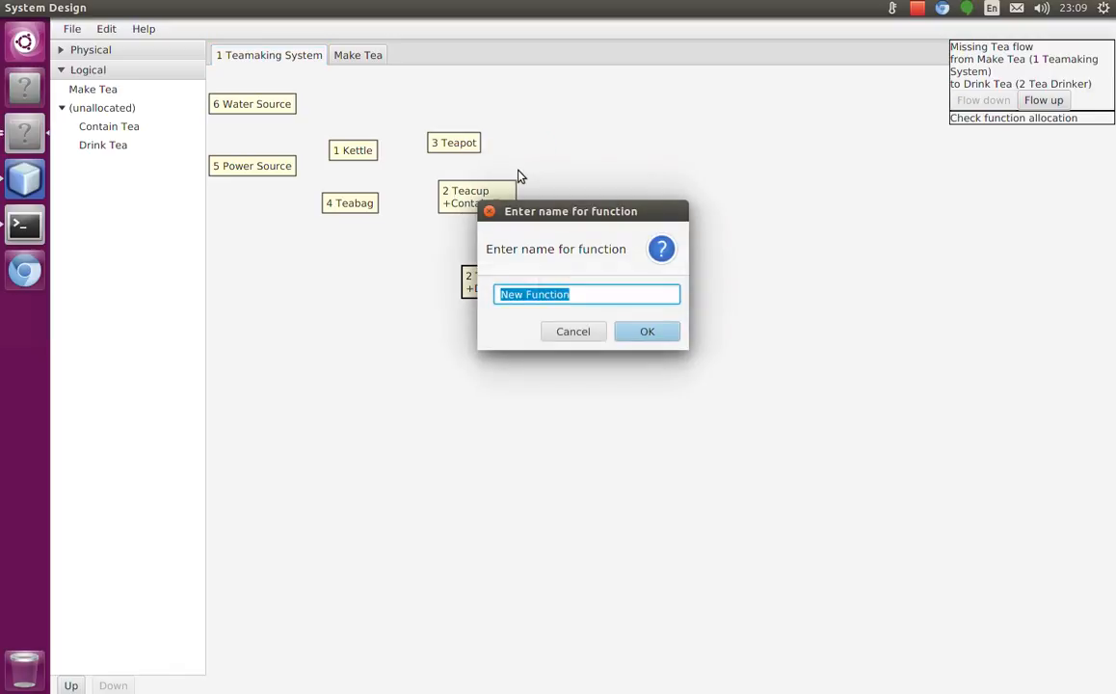
{"action": "type", "text": "Brew Tea"}
{"action": "key", "text": "Return"}
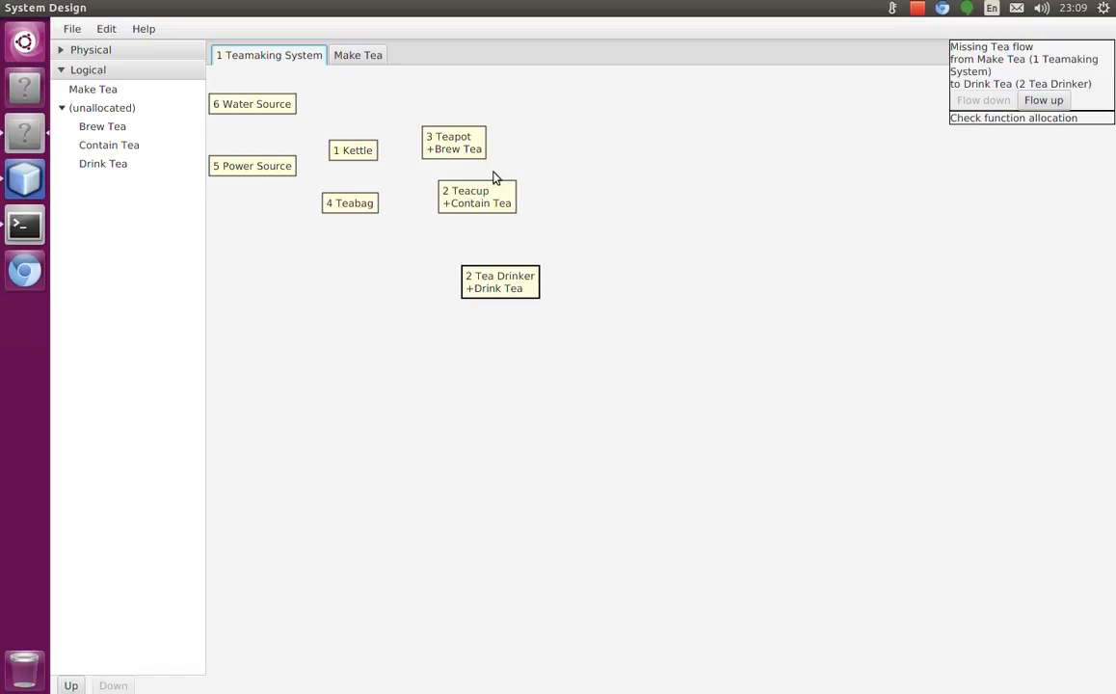
Add a function named Infuse Water to the Teabag item.
{"action": "right_click", "coordinate": [355, 207]}
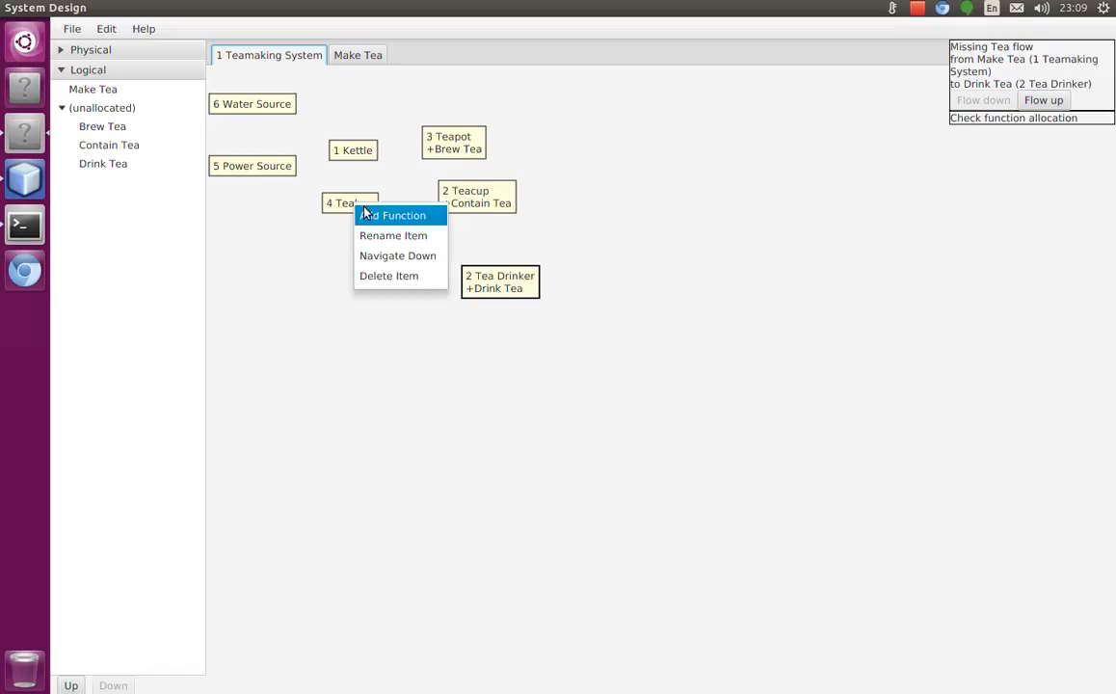
{"action": "left_click", "coordinate": [403, 216]}
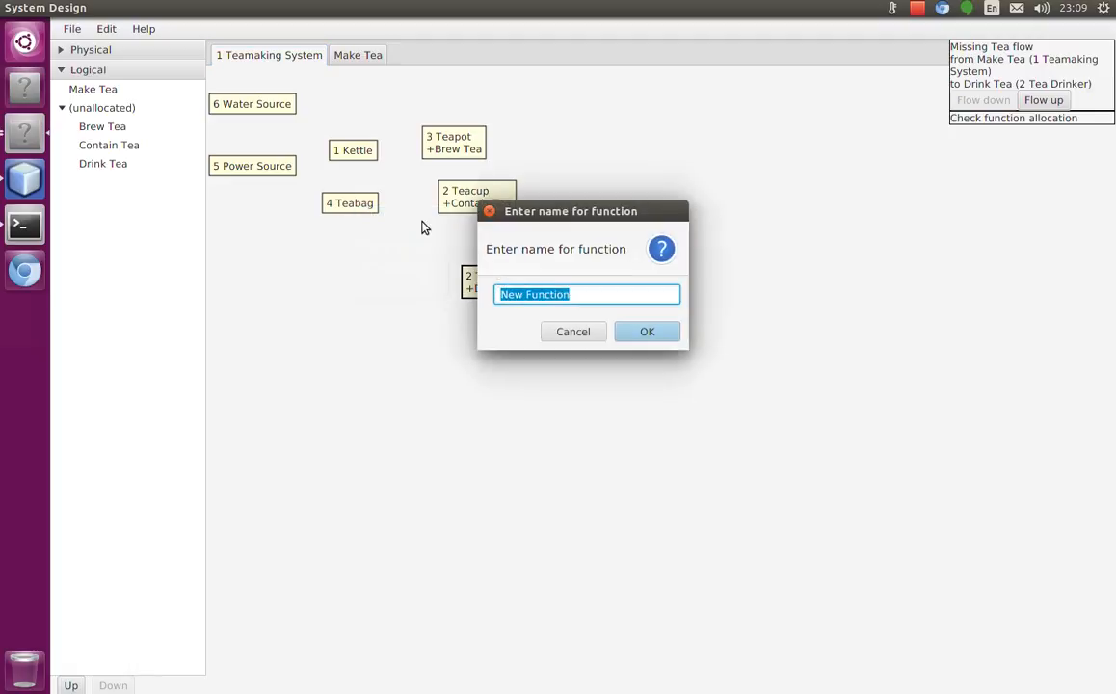
{"action": "type", "text": "In"}
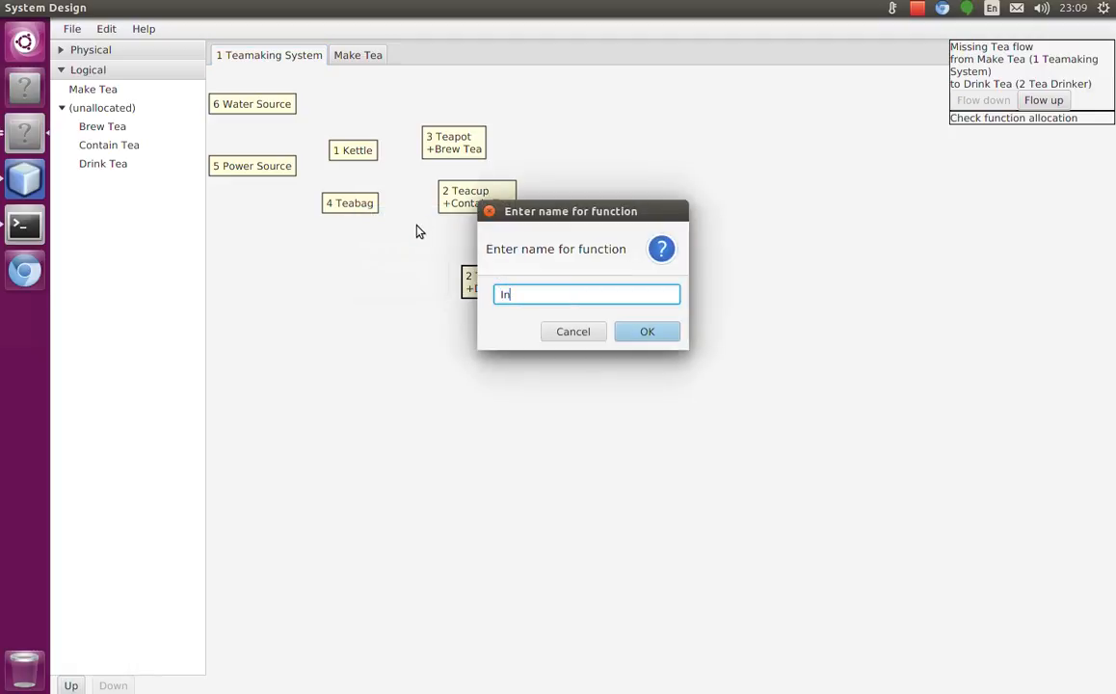
{"action": "type", "text": "fuse Tea"}
{"action": "key", "text": "BackSpace"}
{"action": "key", "text": "BackSpace"}
{"action": "key", "text": "BackSpace"}
{"action": "type", "text": "Water"}
{"action": "key", "text": "Return"}
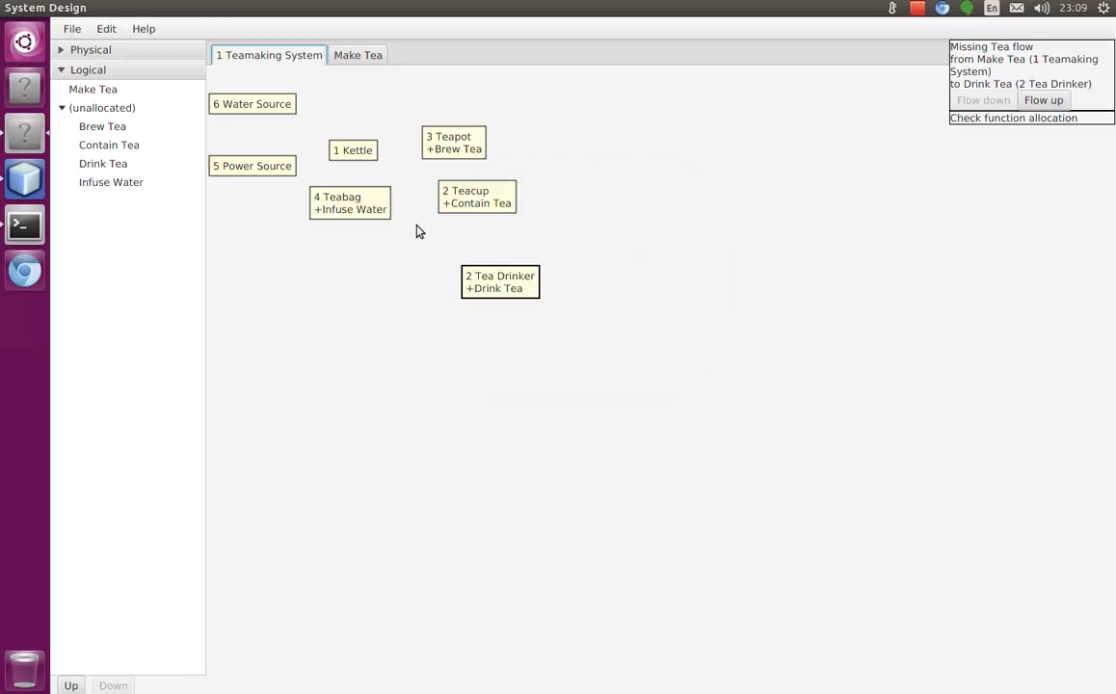
Move Kettle slightly up, away from Teabag, and add a function named Heat Water to it.
{"action": "left_click_drag", "start_coordinate": [355, 149], "coordinate": [354, 131]}
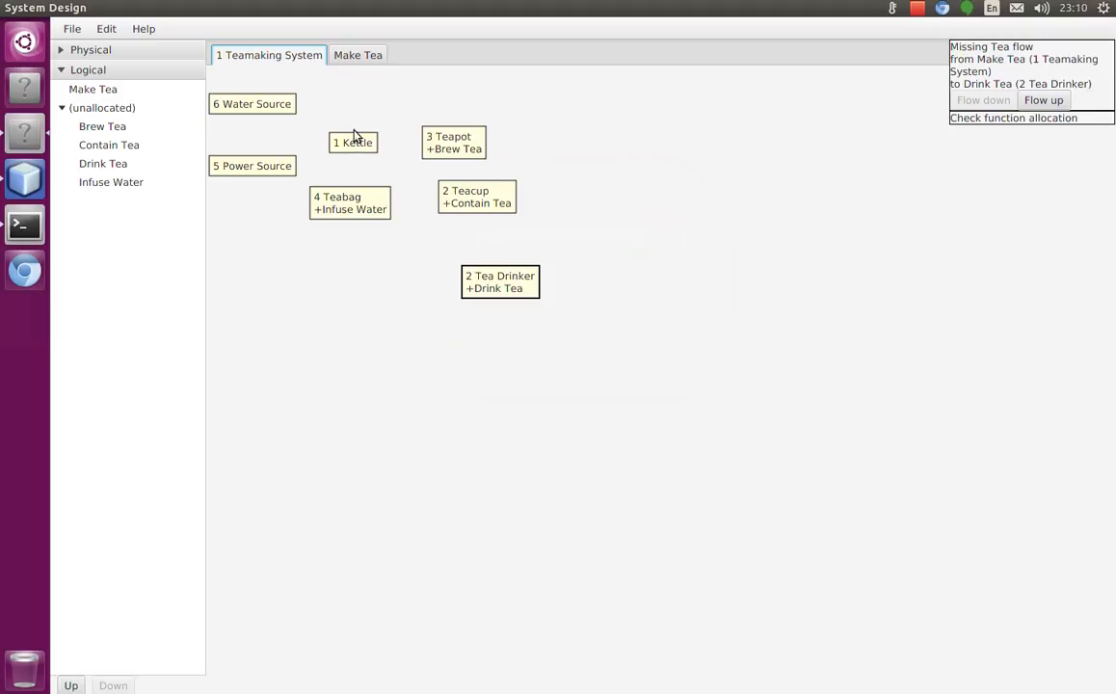
{"action": "right_click", "coordinate": [353, 135]}
{"action": "left_click", "coordinate": [384, 142]}
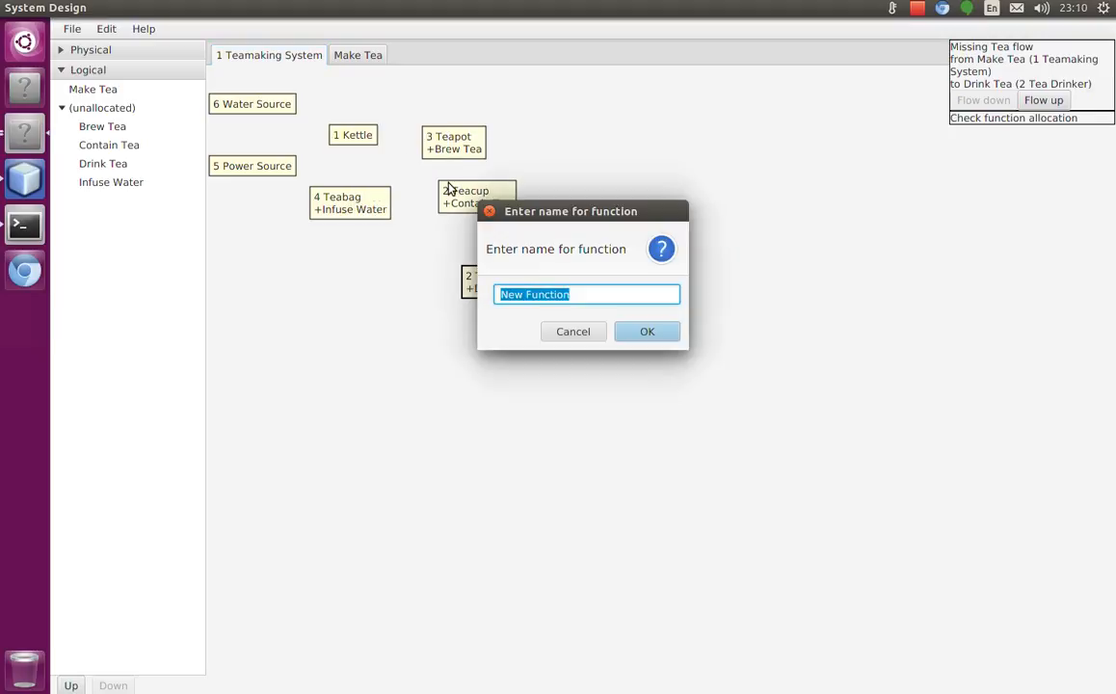
{"action": "type", "text": "Heat Water"}
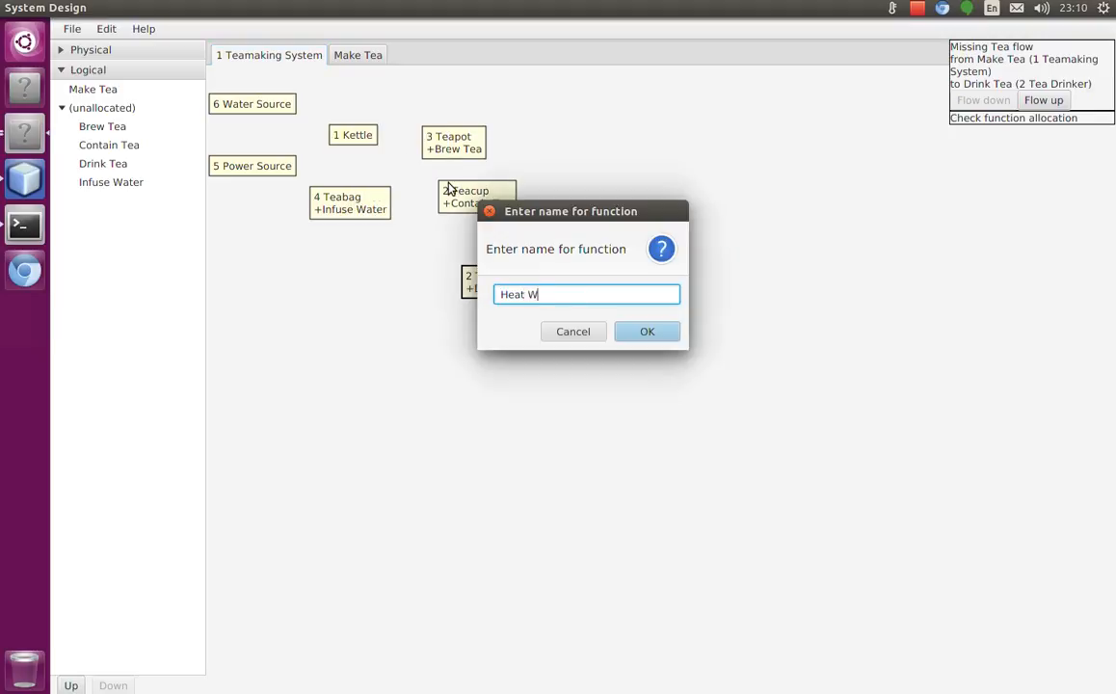
{"action": "key", "text": "Return"}
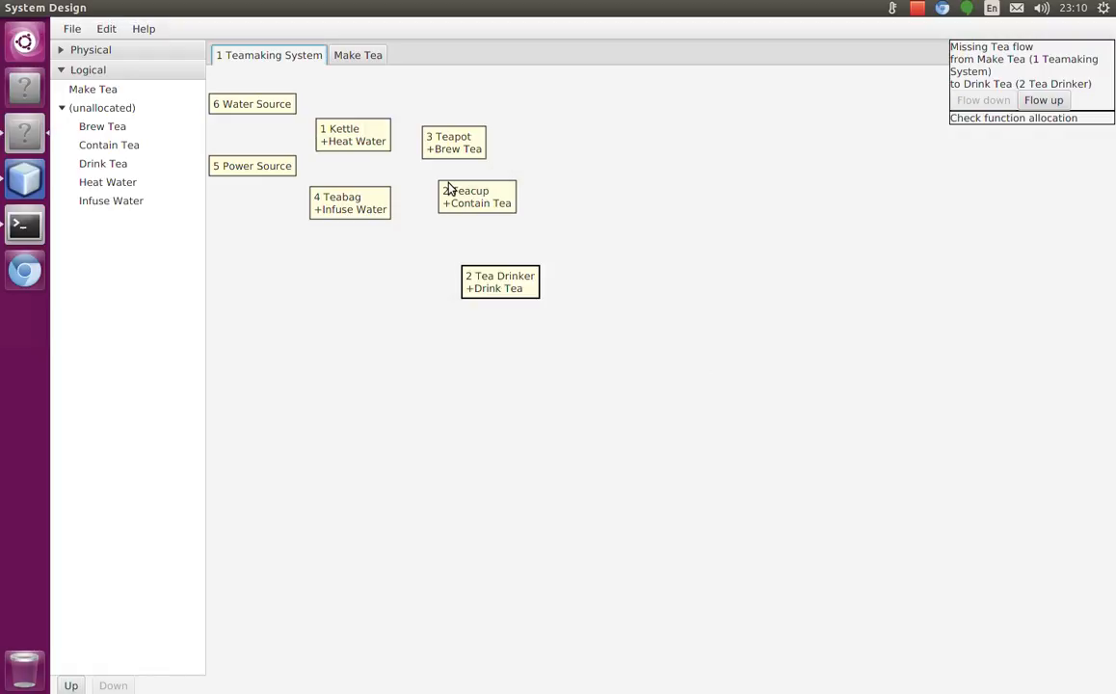
Add a function named Supply Water to the Water Source item.
{"action": "right_click", "coordinate": [278, 108]}
{"action": "left_click", "coordinate": [328, 119]}
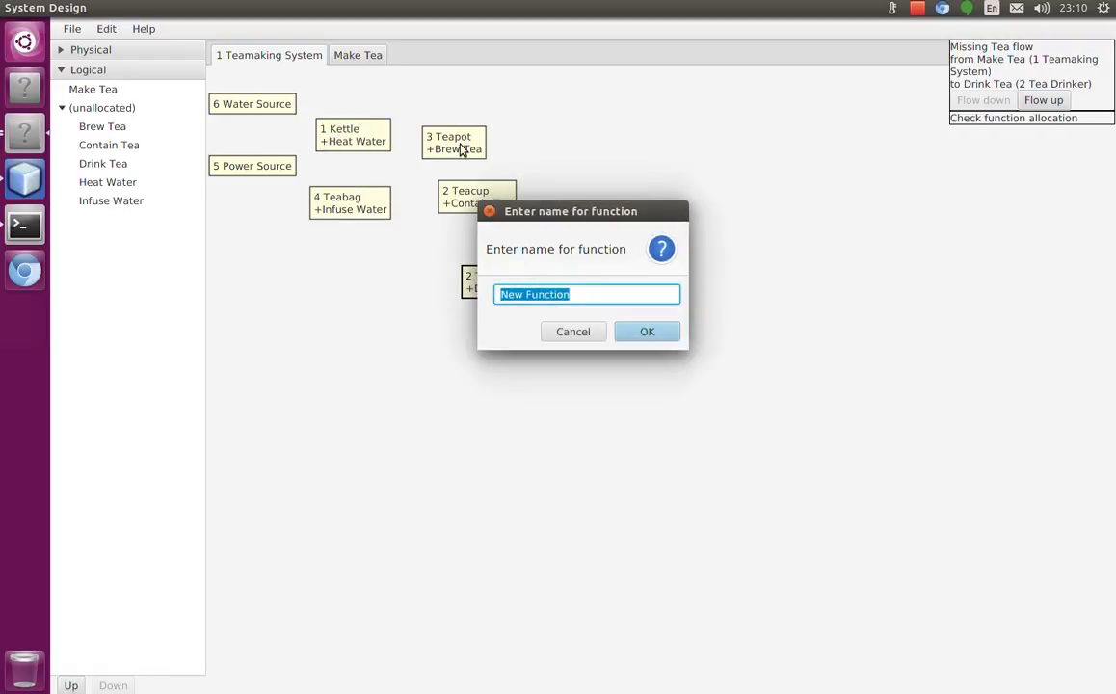
{"action": "type", "text": "Supply WAter"}
{"action": "key", "text": "BackSpace"}
{"action": "key", "text": "BackSpace"}
{"action": "key", "text": "BackSpace"}
{"action": "key", "text": "BackSpace"}
{"action": "type", "text": "ater"}
{"action": "key", "text": "Return"}
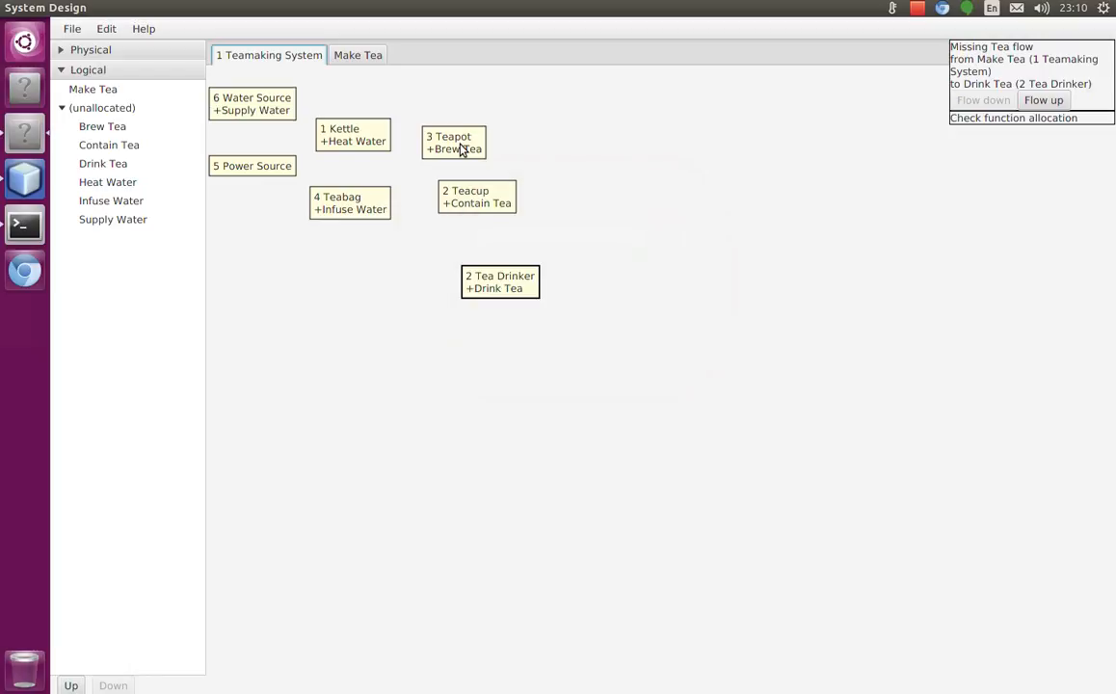
Add a function named Supply Power to the Power Source item.
{"action": "right_click", "coordinate": [256, 179]}
{"action": "right_click", "coordinate": [274, 174]}
{"action": "left_click", "coordinate": [310, 184]}
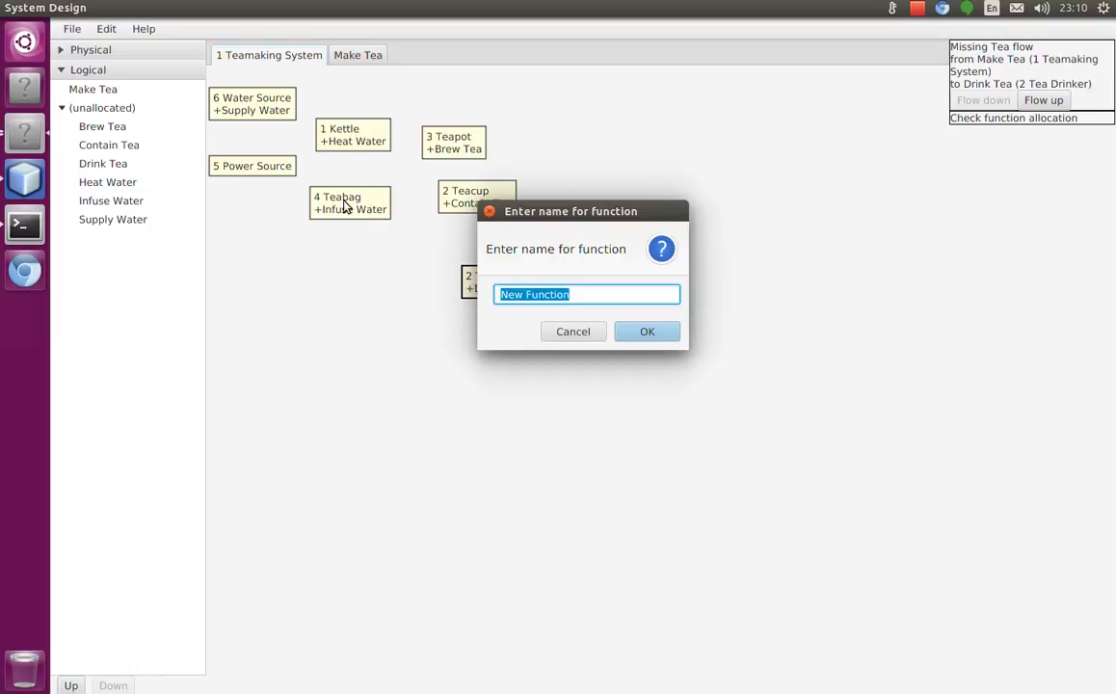
{"action": "type", "text": "Supply Power"}
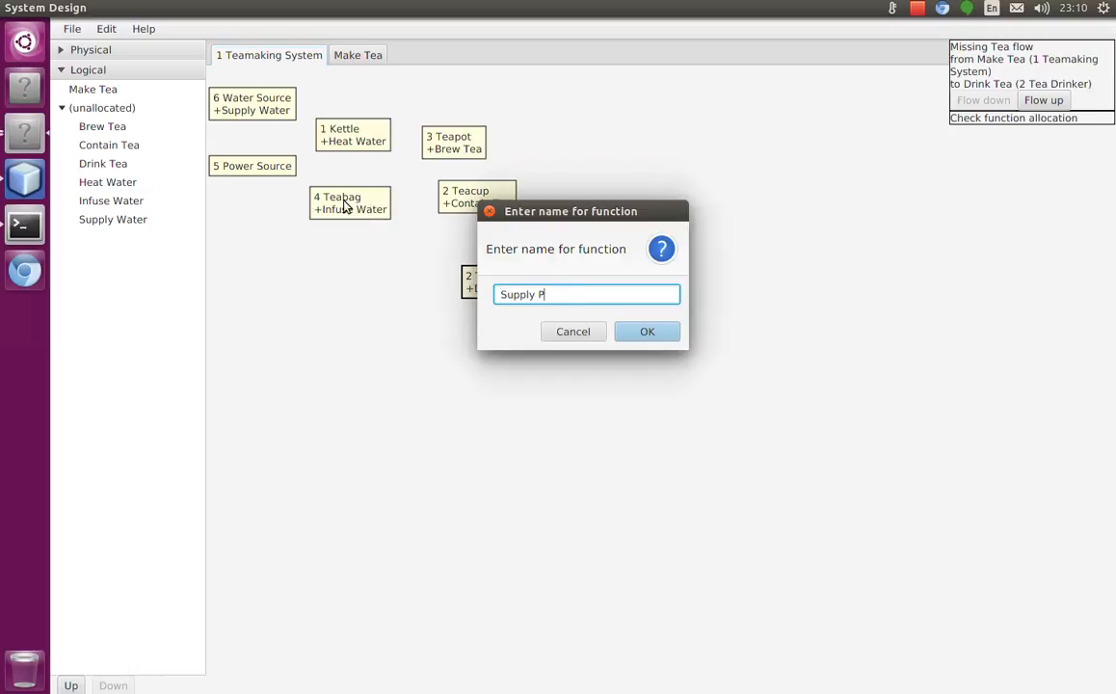
{"action": "key", "text": "Return"}
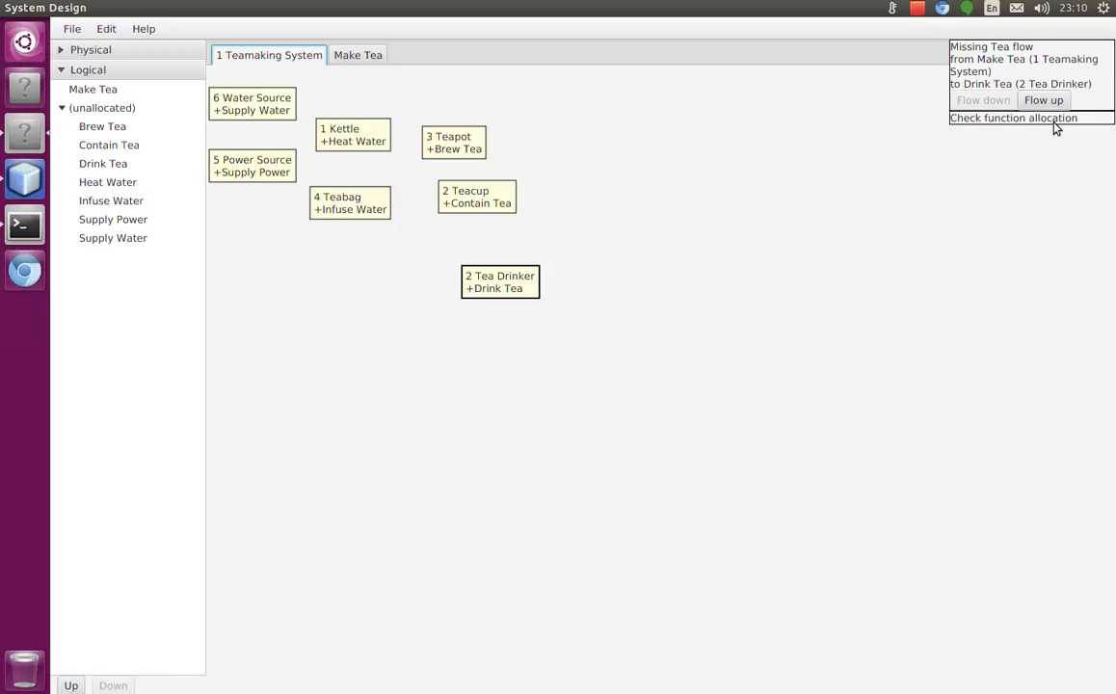
Move all unallocated functions except Drink Tea under Make Tea in the logical hierarchy.
{"action": "left_click", "coordinate": [114, 130]}
{"action": "left_click_drag", "start_coordinate": [111, 131], "coordinate": [112, 90]}
{"action": "left_click", "coordinate": [113, 145]}
{"action": "left_click_drag", "start_coordinate": [108, 163], "coordinate": [101, 137]}
{"action": "left_click_drag", "start_coordinate": [108, 183], "coordinate": [108, 88]}
{"action": "left_click_drag", "start_coordinate": [119, 220], "coordinate": [125, 89]}
{"action": "left_click_drag", "start_coordinate": [122, 239], "coordinate": [94, 89]}
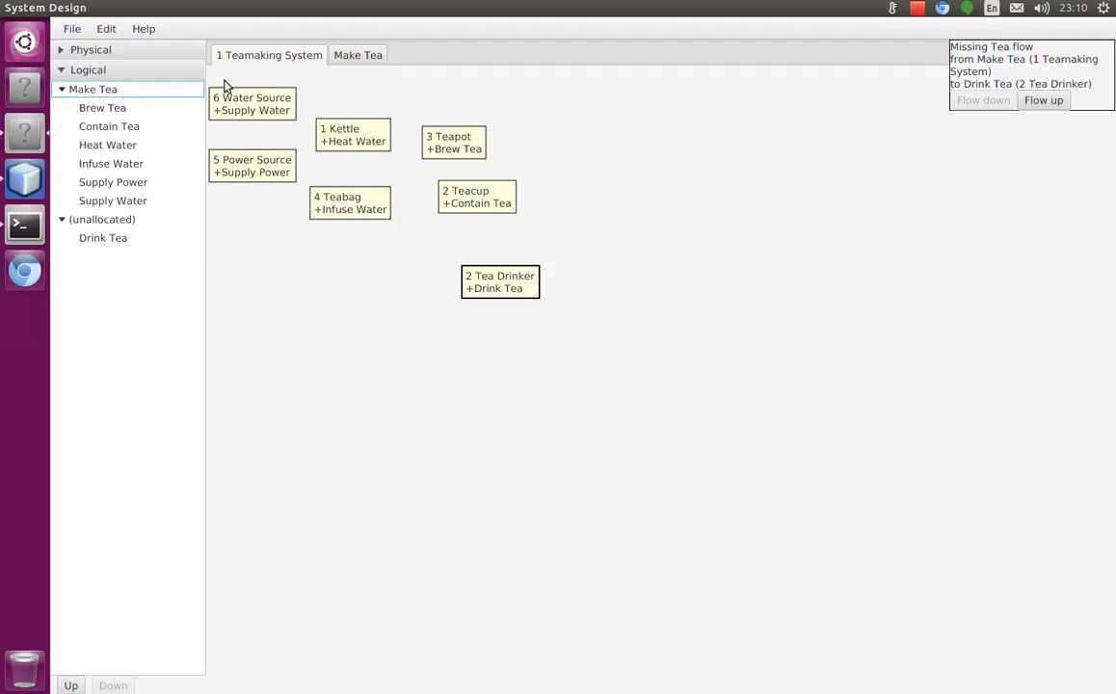
Spread out the stacked functions in the Make Tea diagram, with Brew Tea and Contain Tea right of Heat Water and the supply functions and Infuse Water below it.
{"action": "left_click", "coordinate": [375, 61]}
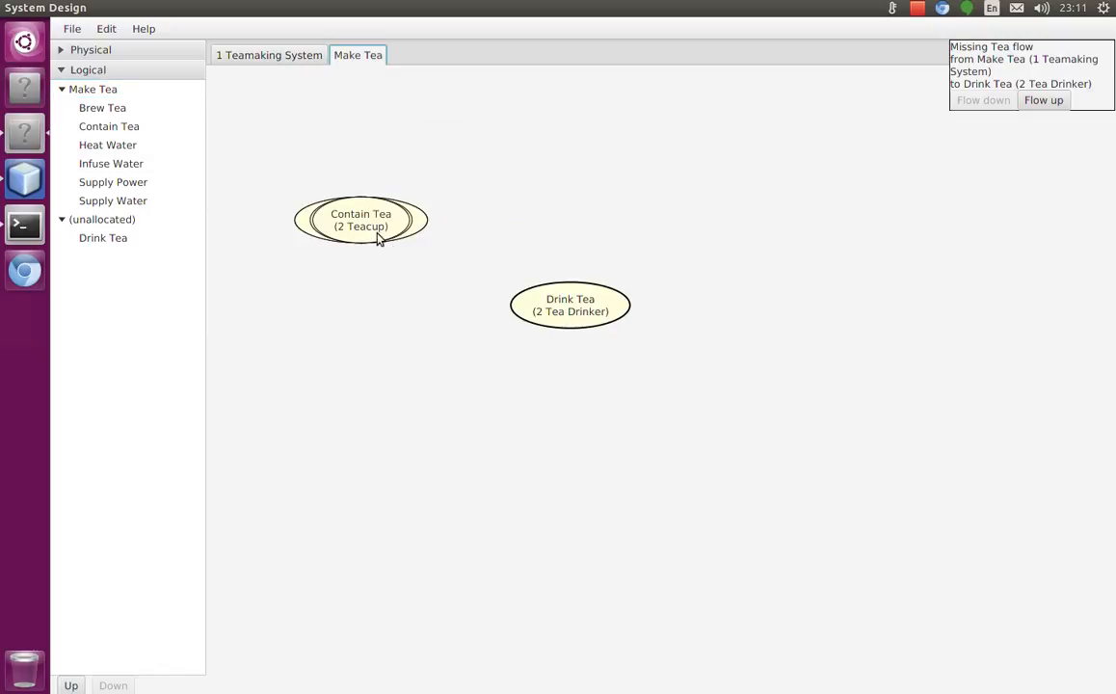
{"action": "left_click_drag", "start_coordinate": [383, 237], "coordinate": [680, 226]}
{"action": "left_click_drag", "start_coordinate": [380, 217], "coordinate": [569, 174]}
{"action": "left_click_drag", "start_coordinate": [342, 217], "coordinate": [382, 132]}
{"action": "left_click_drag", "start_coordinate": [383, 223], "coordinate": [375, 331]}
{"action": "left_click_drag", "start_coordinate": [376, 225], "coordinate": [330, 199]}
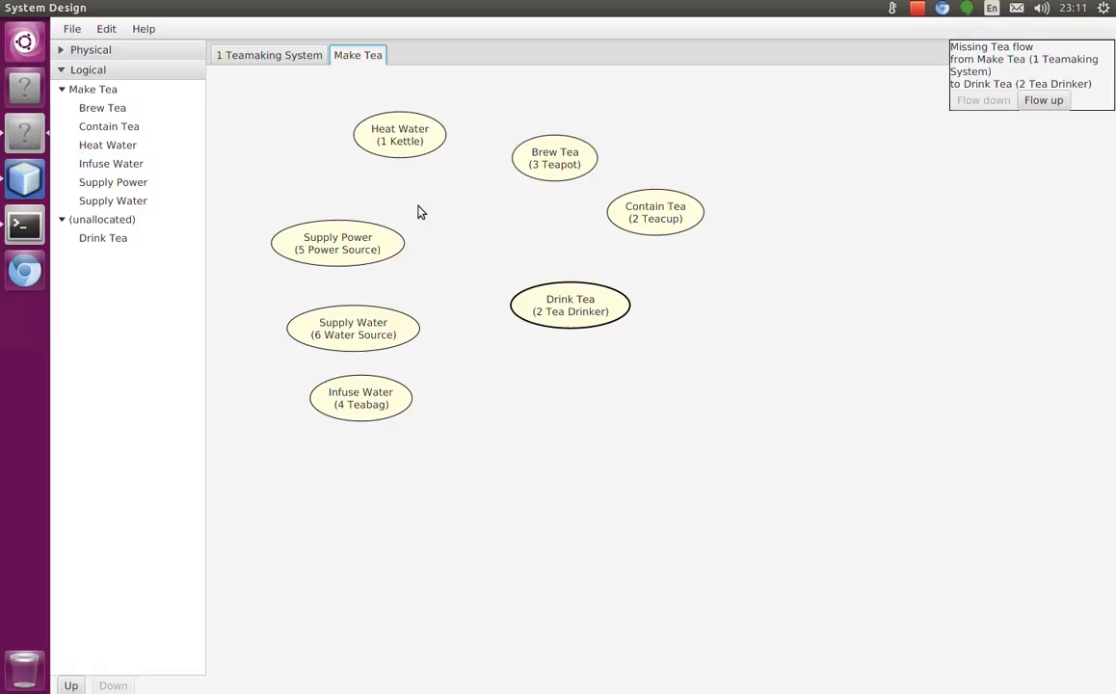
Arrange Supply Water above and Supply Power below on the left side of Heat Water, and connect a flow from each to Heat Water.
{"action": "left_click_drag", "start_coordinate": [403, 160], "coordinate": [421, 199]}
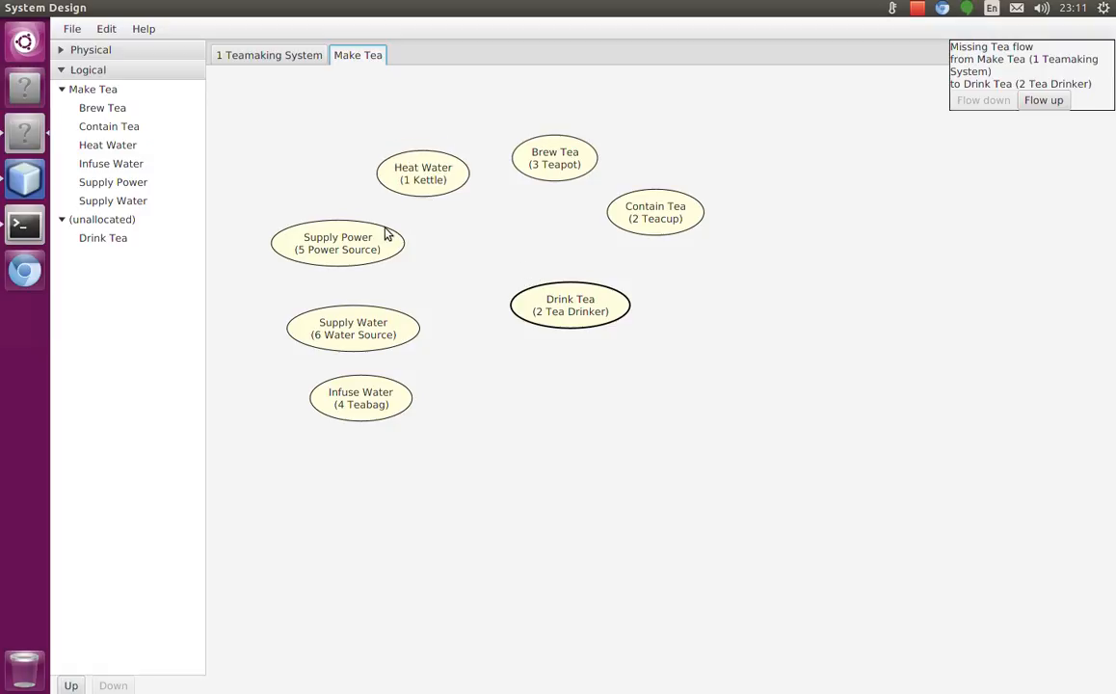
{"action": "mouse_move", "coordinate": [366, 248]}
{"action": "left_mouse_down"}
{"action": "mouse_move", "coordinate": [437, 174]}
{"action": "mouse_move", "coordinate": [305, 293]}
{"action": "mouse_move", "coordinate": [342, 266]}
{"action": "mouse_move", "coordinate": [355, 236]}
{"action": "left_mouse_up"}
{"action": "left_click_drag", "start_coordinate": [343, 306], "coordinate": [349, 164]}
Set the type of the flow from Supply Water to Heat Water to Tepid Water.
{"action": "right_click", "coordinate": [360, 143]}
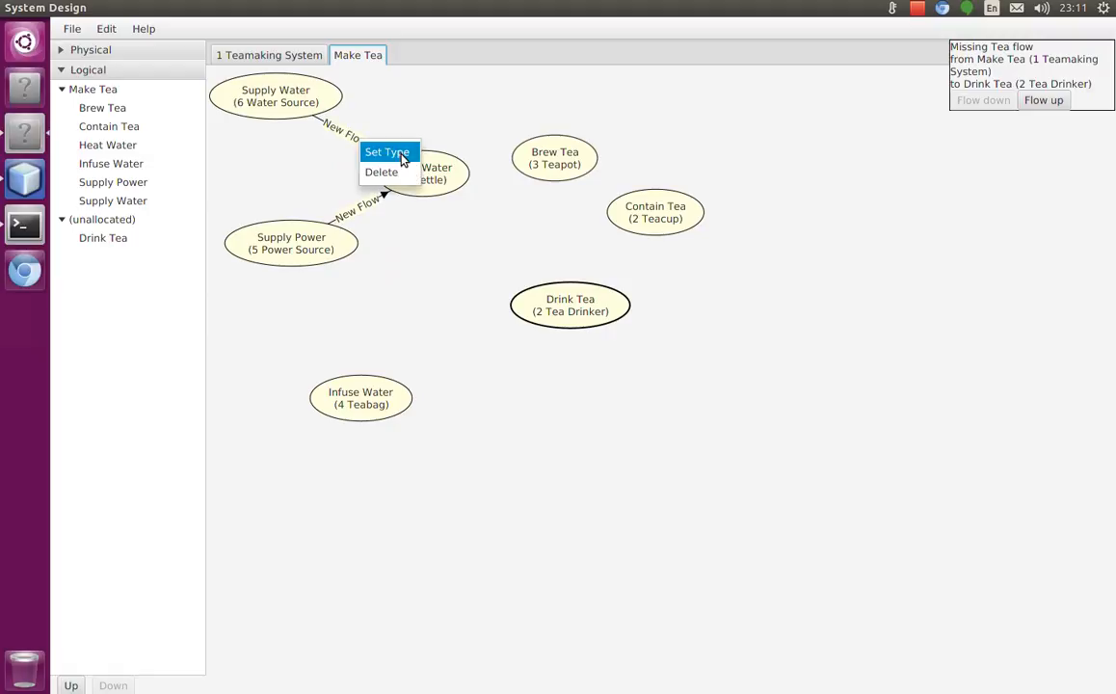
{"action": "left_click", "coordinate": [386, 152]}
{"action": "type", "text": "Te"}
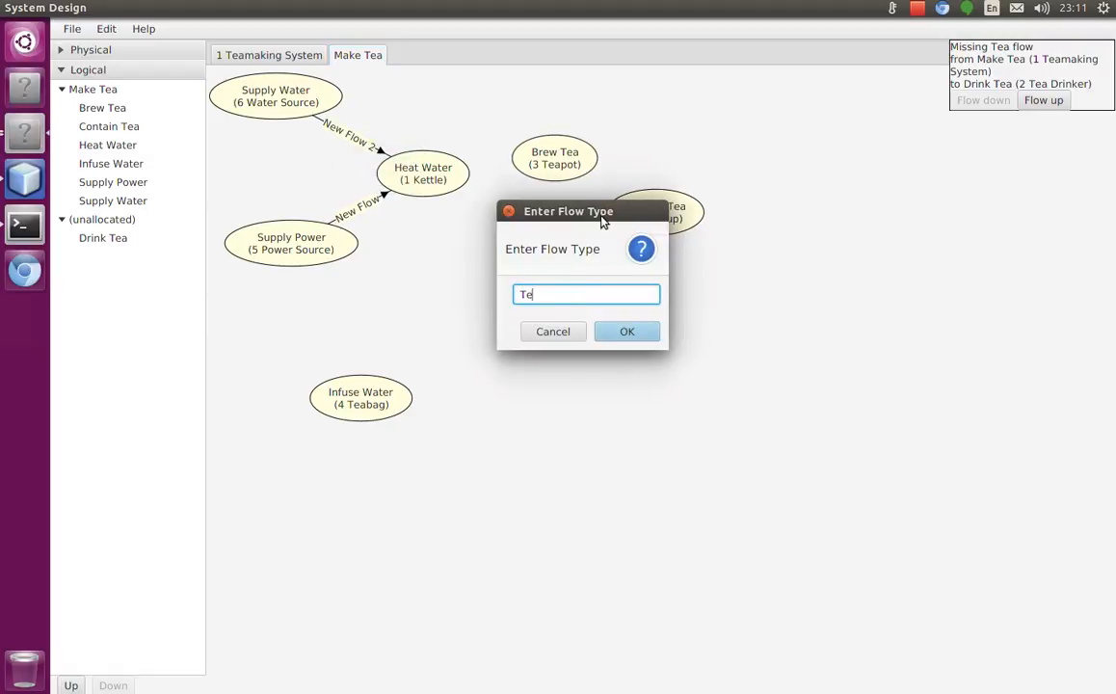
{"action": "type", "text": "pitd Water"}
{"action": "key", "text": "Return"}
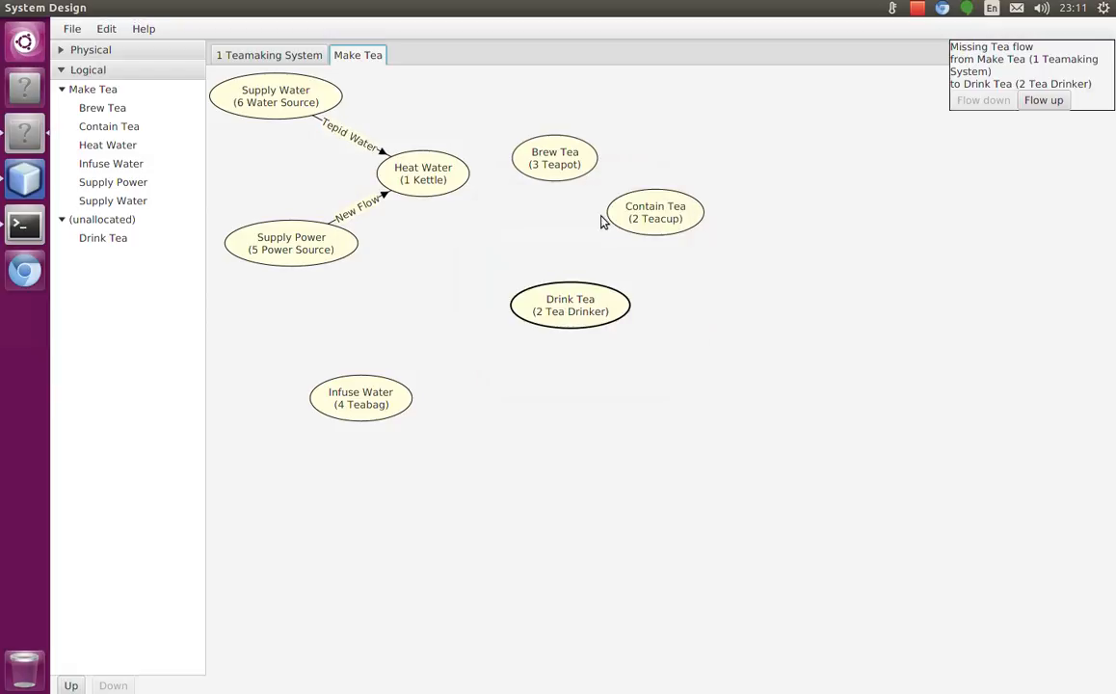
Set the type of the flow from Supply Power to Heat Water to Electricity.
{"action": "right_click", "coordinate": [357, 213]}
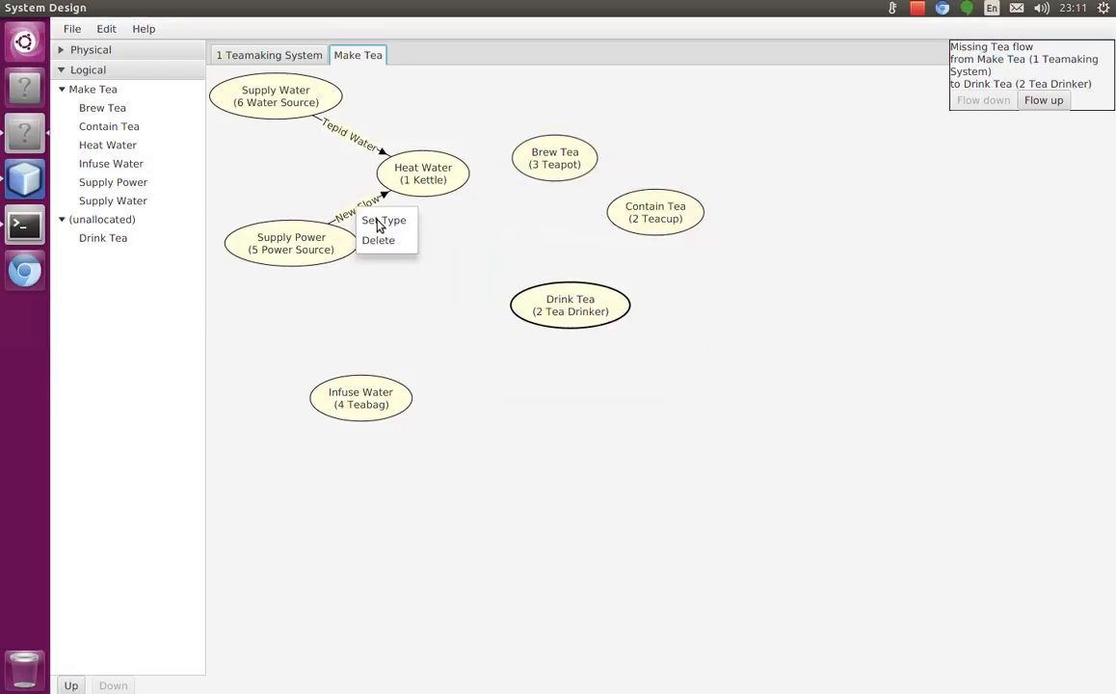
{"action": "left_click", "coordinate": [376, 221]}
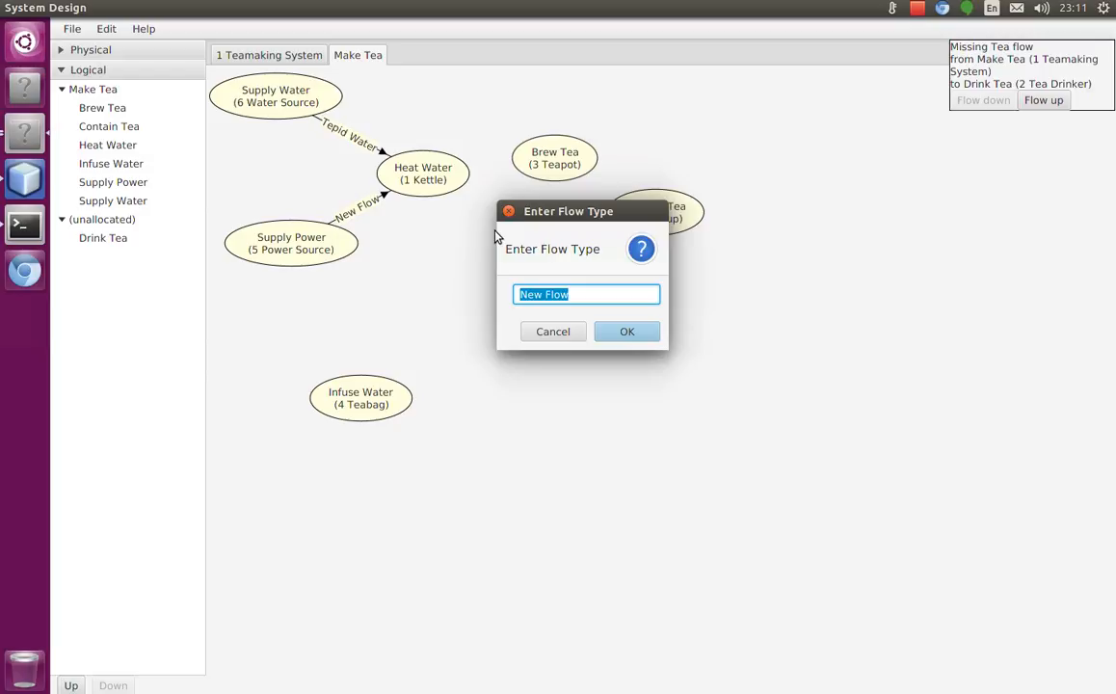
{"action": "type", "text": "Electricity"}
{"action": "key", "text": "Return"}
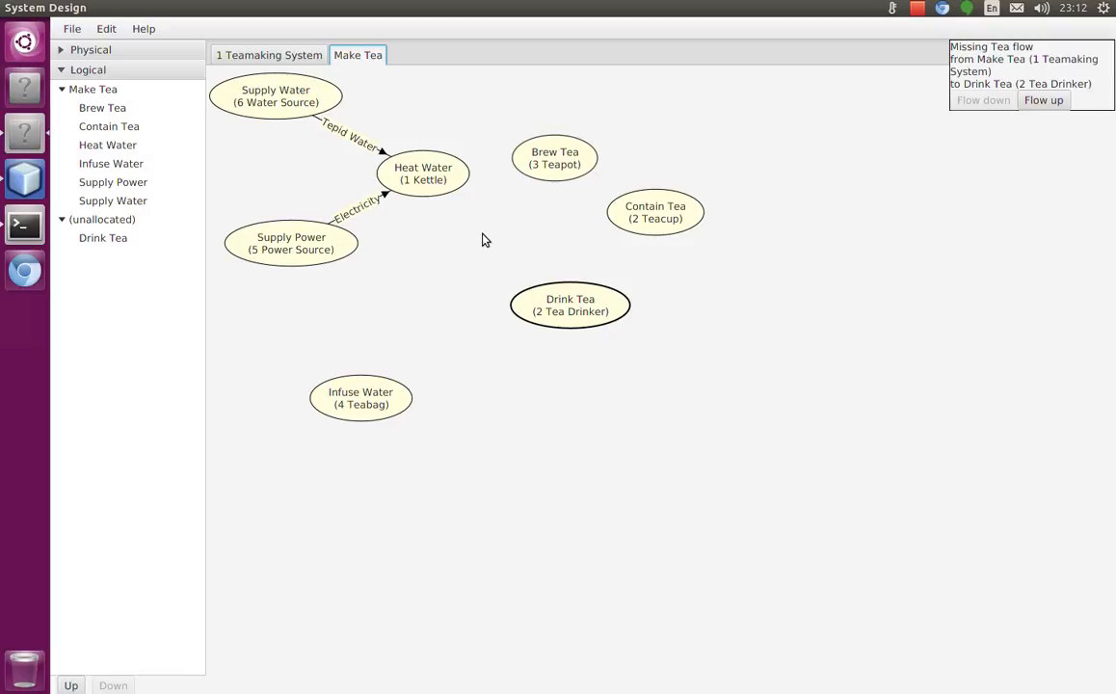
Move Infuse Water to the upper right of Brew Tea, connect a flow from it to Brew Tea, and shift Brew Tea slightly down and left.
{"action": "left_click_drag", "start_coordinate": [383, 403], "coordinate": [458, 301]}
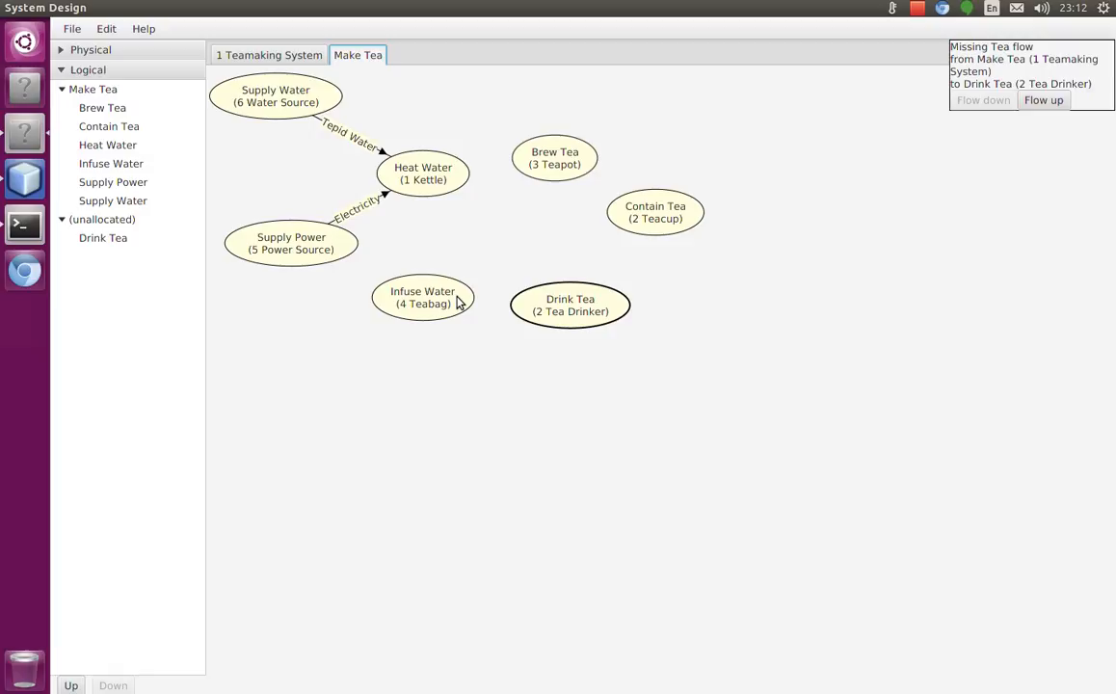
{"action": "left_click_drag", "start_coordinate": [458, 301], "coordinate": [725, 108]}
{"action": "left_click_drag", "start_coordinate": [592, 152], "coordinate": [566, 172]}
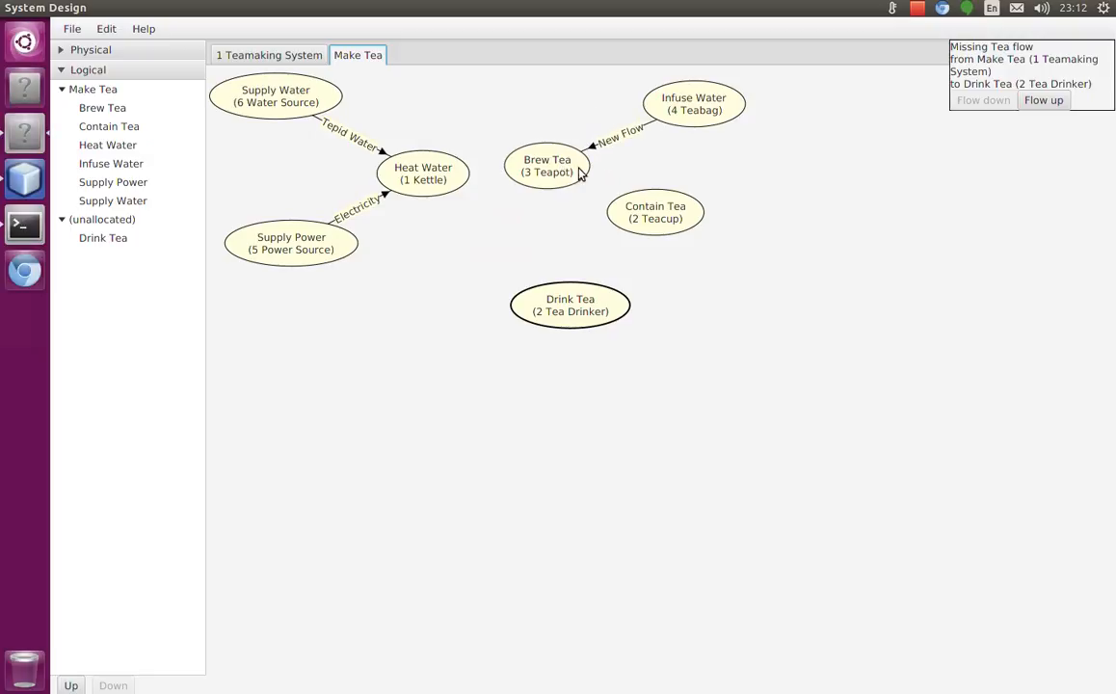
Set the type of the flow from Infuse Water to Brew Tea to Tea Infusion.
{"action": "right_click", "coordinate": [614, 137]}
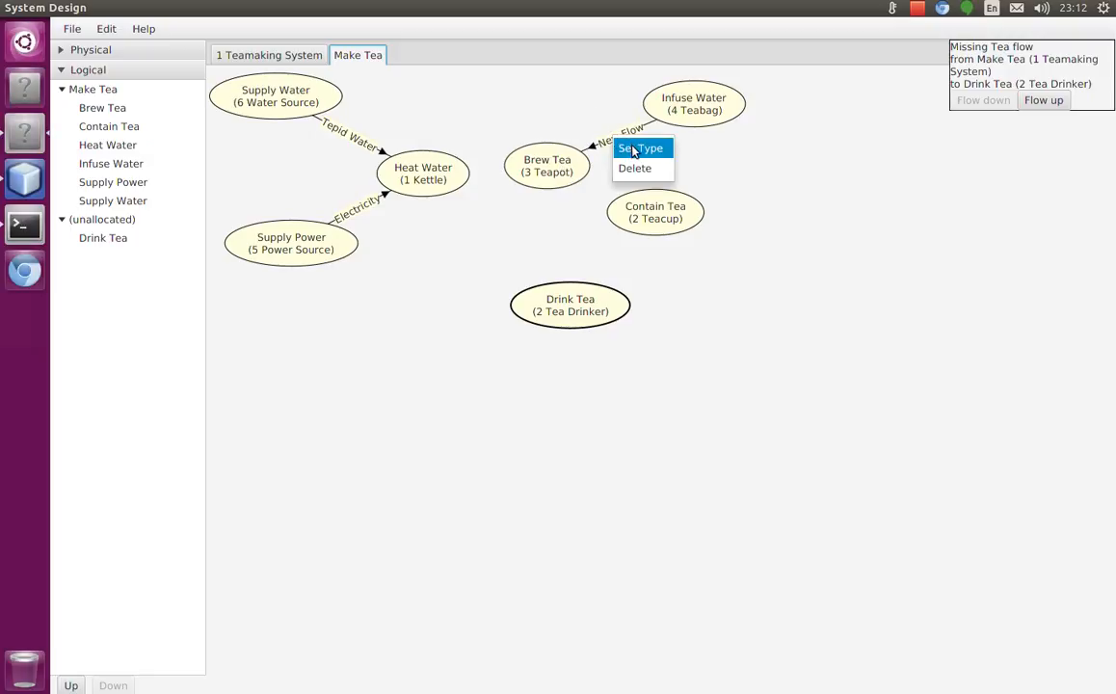
{"action": "left_click", "coordinate": [636, 148]}
{"action": "type", "text": "Te"}
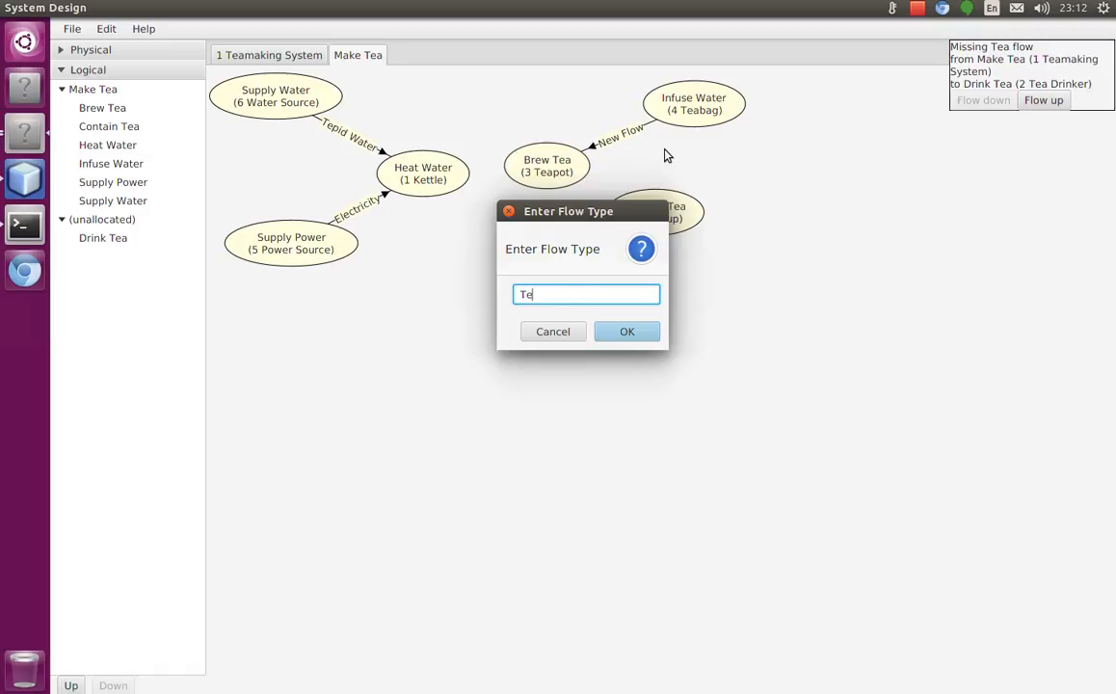
{"action": "type", "text": "a Infusion"}
{"action": "key", "text": "Return"}
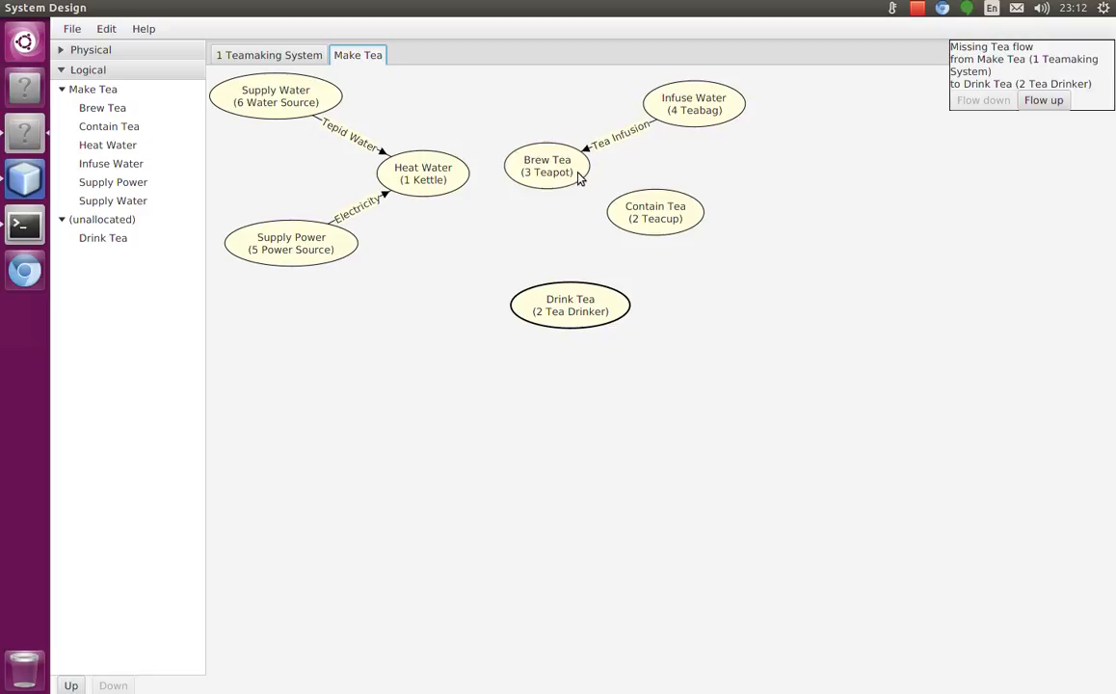
Shift Brew Tea slightly away, connect a flow from Heat Water to it, and set that flow's type to Hot Water.
{"action": "left_click_drag", "start_coordinate": [560, 181], "coordinate": [575, 196]}
{"action": "left_click_drag", "start_coordinate": [451, 189], "coordinate": [509, 183]}
{"action": "right_click", "coordinate": [510, 185]}
{"action": "left_click", "coordinate": [513, 191]}
{"action": "type", "text": "Hot Water"}
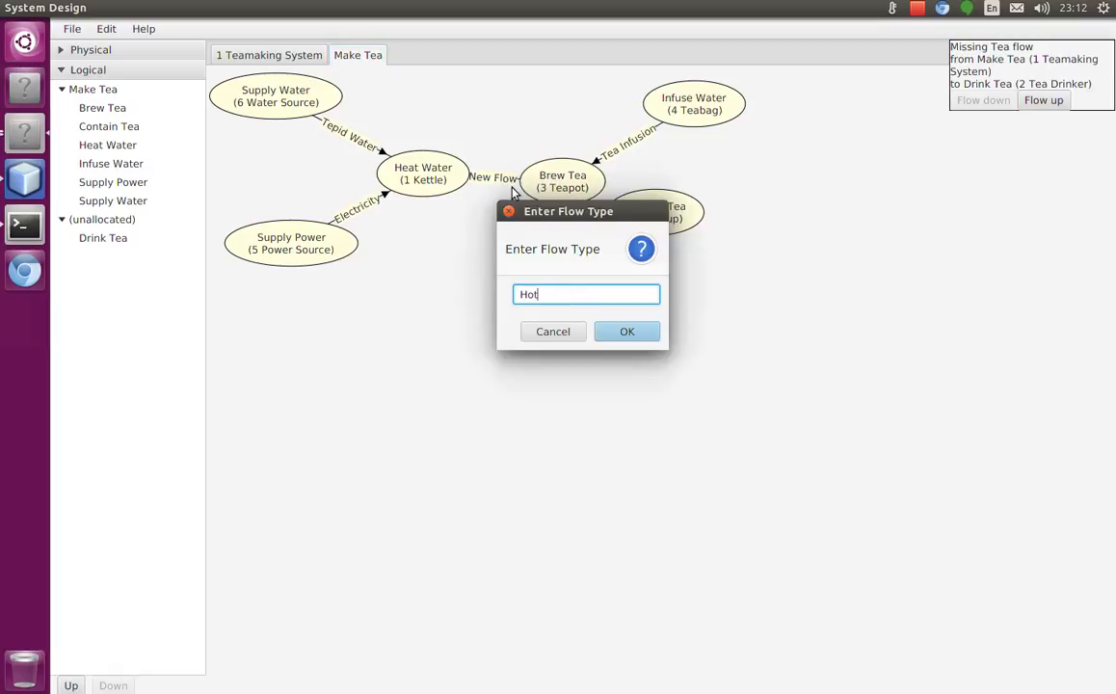
{"action": "key", "text": "Return"}
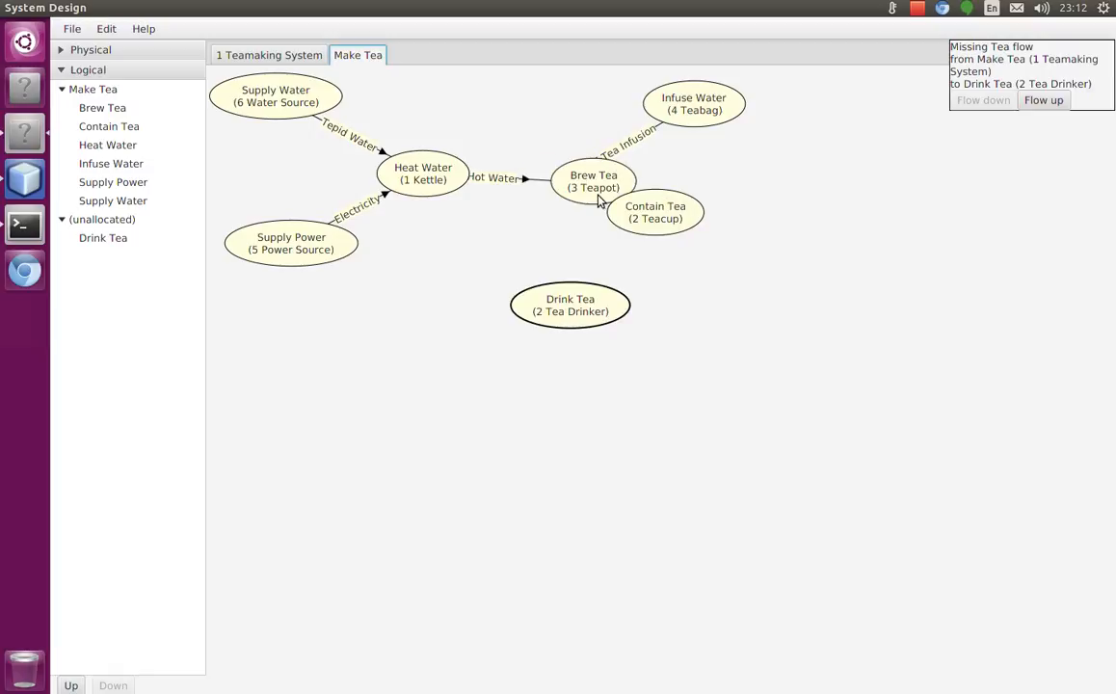
Move Contain Tea lower, connect a flow from Brew Tea to it, and set that flow's type to Tea.
{"action": "left_click_drag", "start_coordinate": [626, 190], "coordinate": [628, 261]}
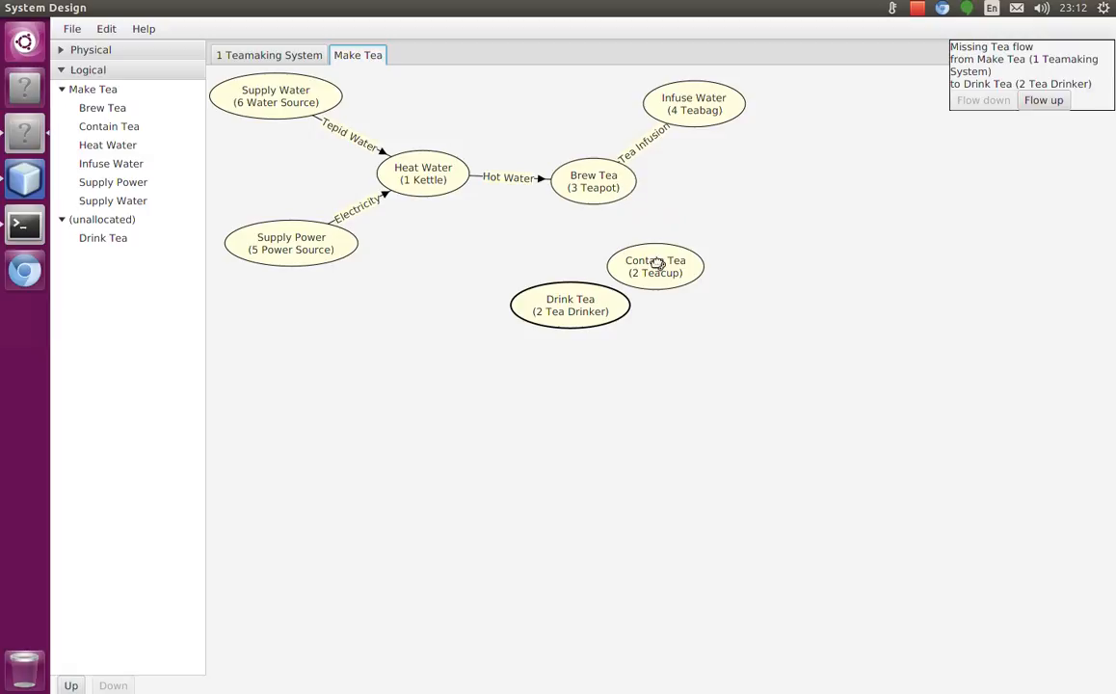
{"action": "right_click", "coordinate": [626, 239]}
{"action": "left_click", "coordinate": [672, 248]}
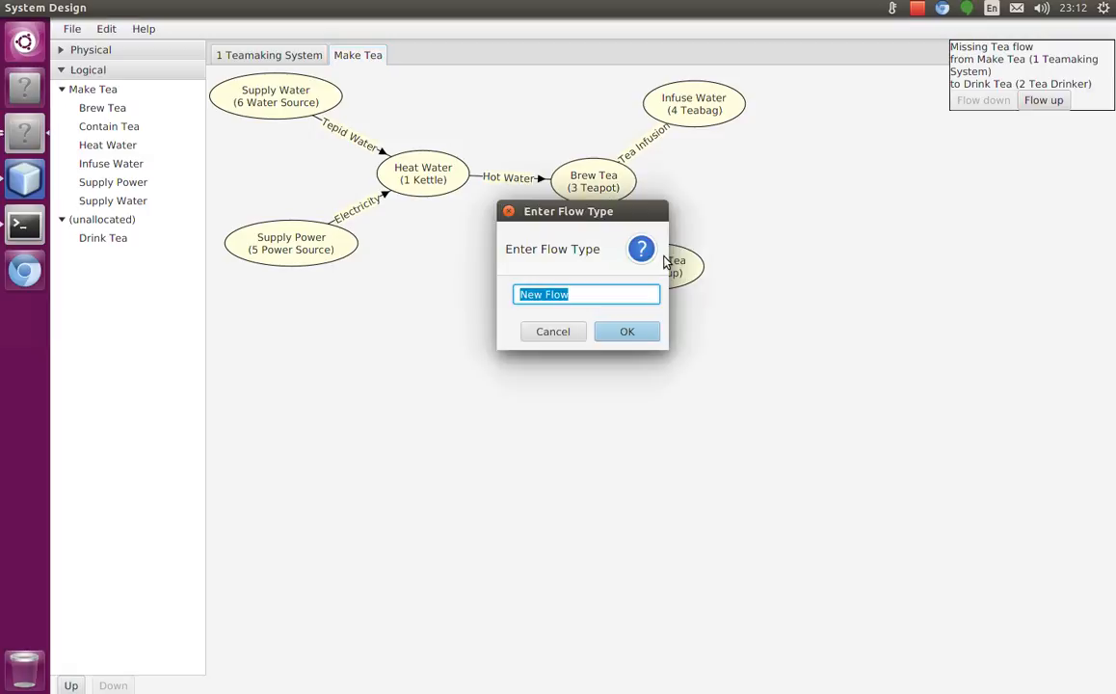
{"action": "type", "text": "Tea"}
{"action": "key", "text": "Return"}
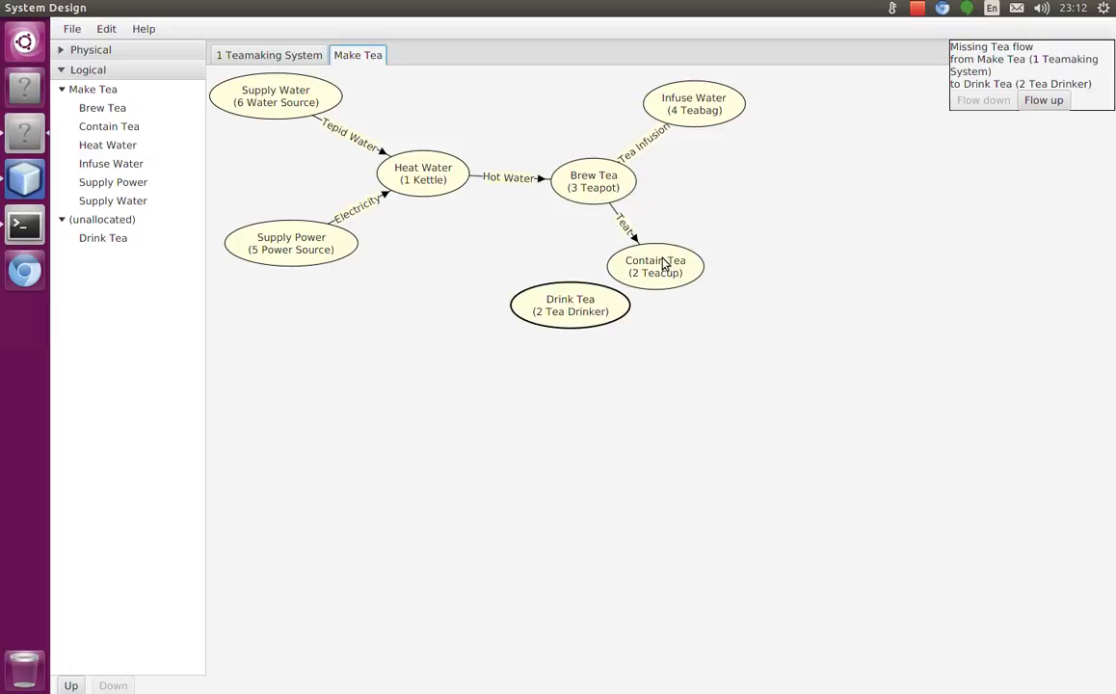
{"action": "right_click", "coordinate": [617, 232]}
{"action": "left_click", "coordinate": [640, 235]}
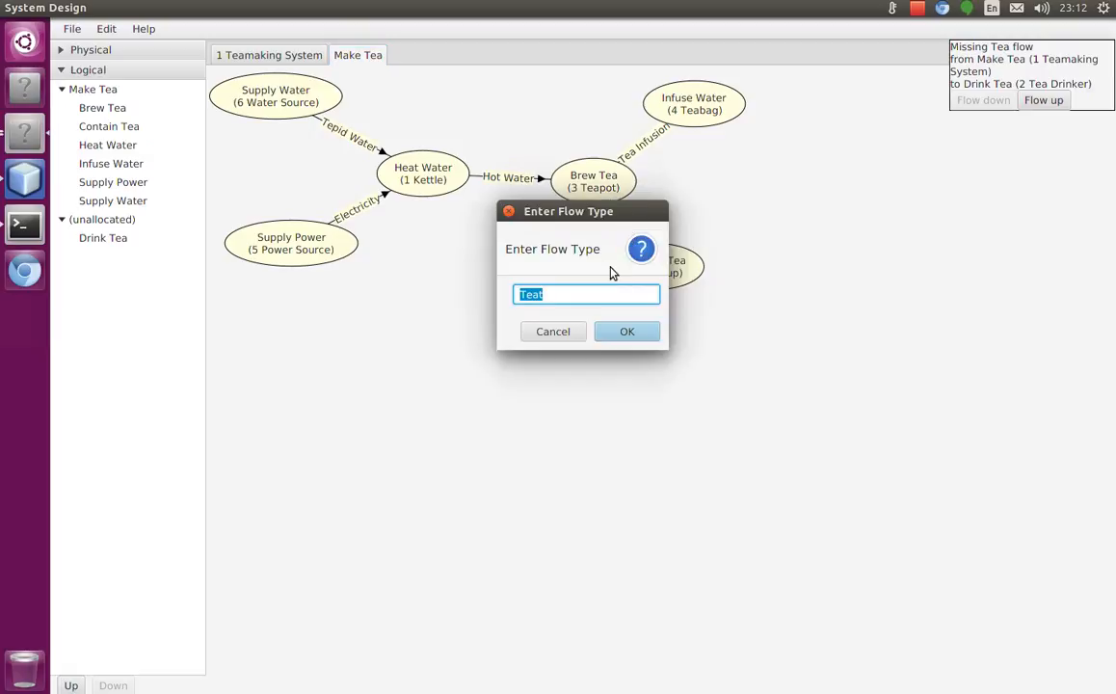
{"action": "left_click", "coordinate": [615, 299]}
{"action": "key", "text": "BackSpace"}
{"action": "key", "text": "Return"}
Connect a Tea flow from Contain Tea to Drink Tea, and space out Drink Tea, Brew Tea and Contain Tea.
{"action": "left_click_drag", "start_coordinate": [598, 301], "coordinate": [565, 319]}
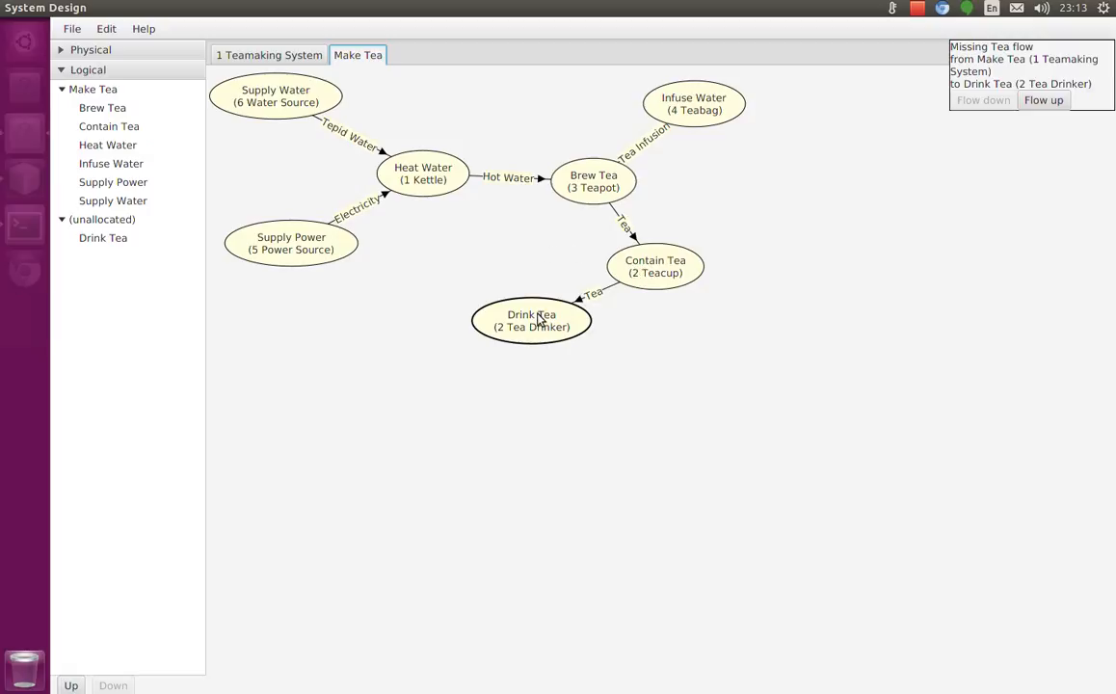
{"action": "left_click_drag", "start_coordinate": [540, 320], "coordinate": [542, 322]}
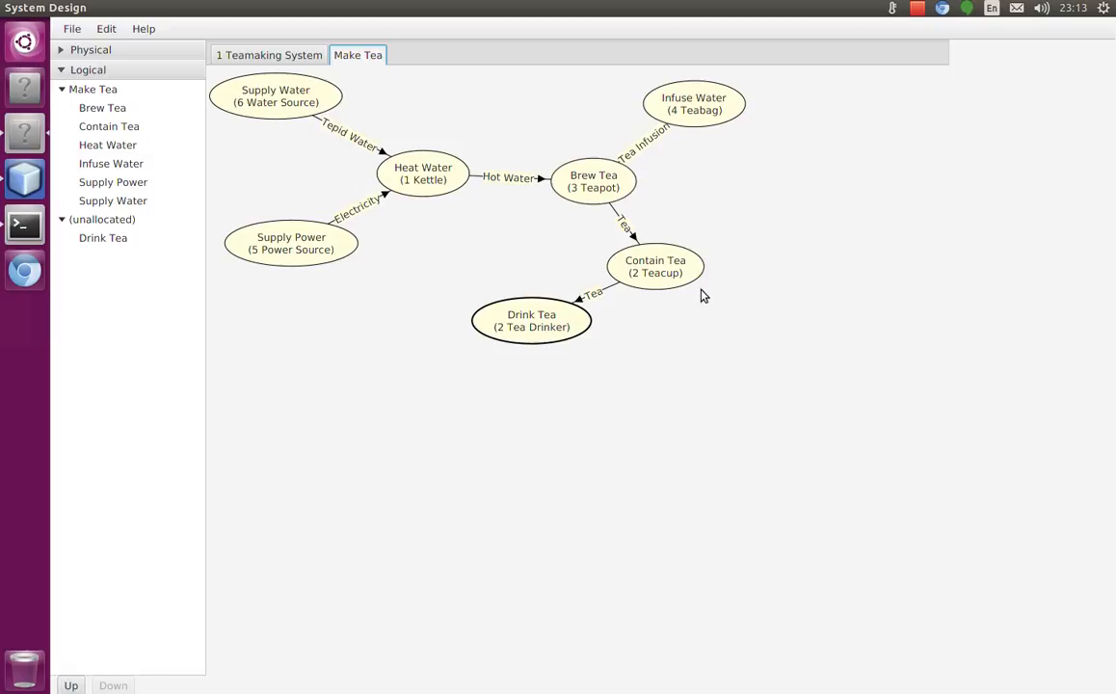
{"action": "left_click_drag", "start_coordinate": [557, 306], "coordinate": [541, 330]}
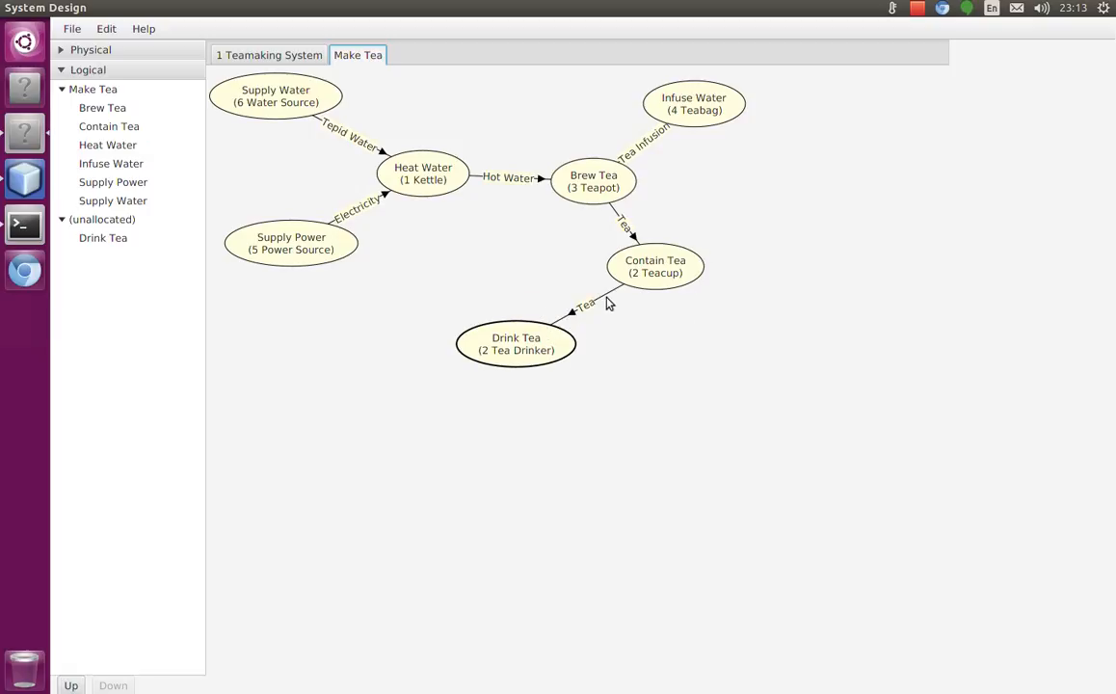
{"action": "left_click_drag", "start_coordinate": [622, 197], "coordinate": [607, 220]}
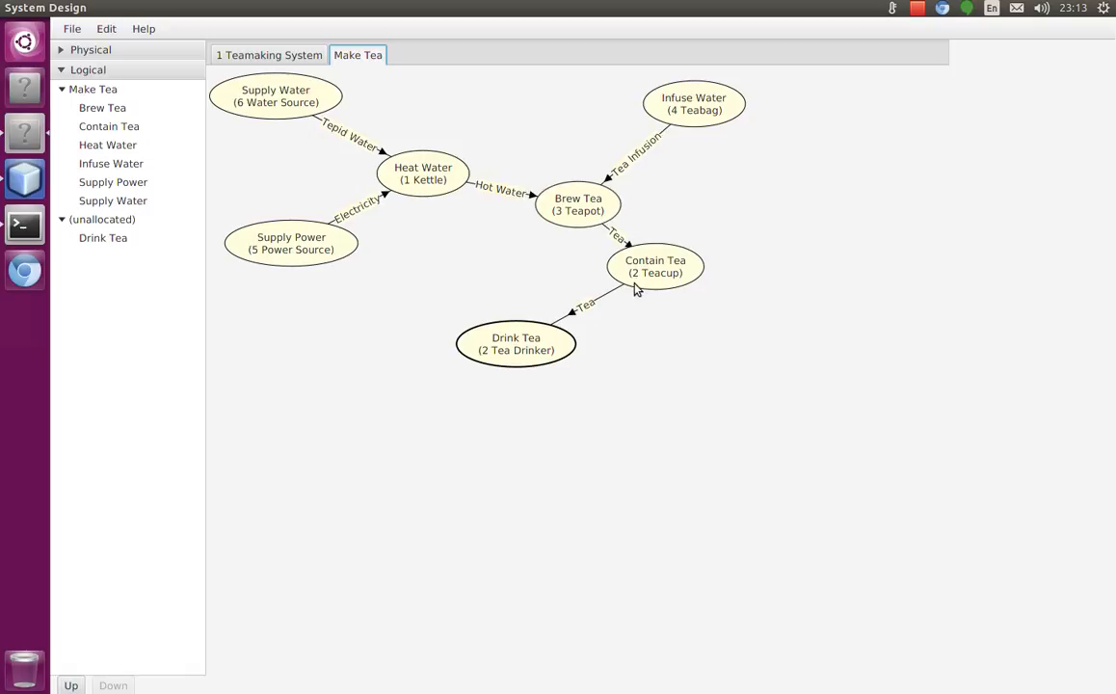
{"action": "left_click_drag", "start_coordinate": [635, 283], "coordinate": [636, 290]}
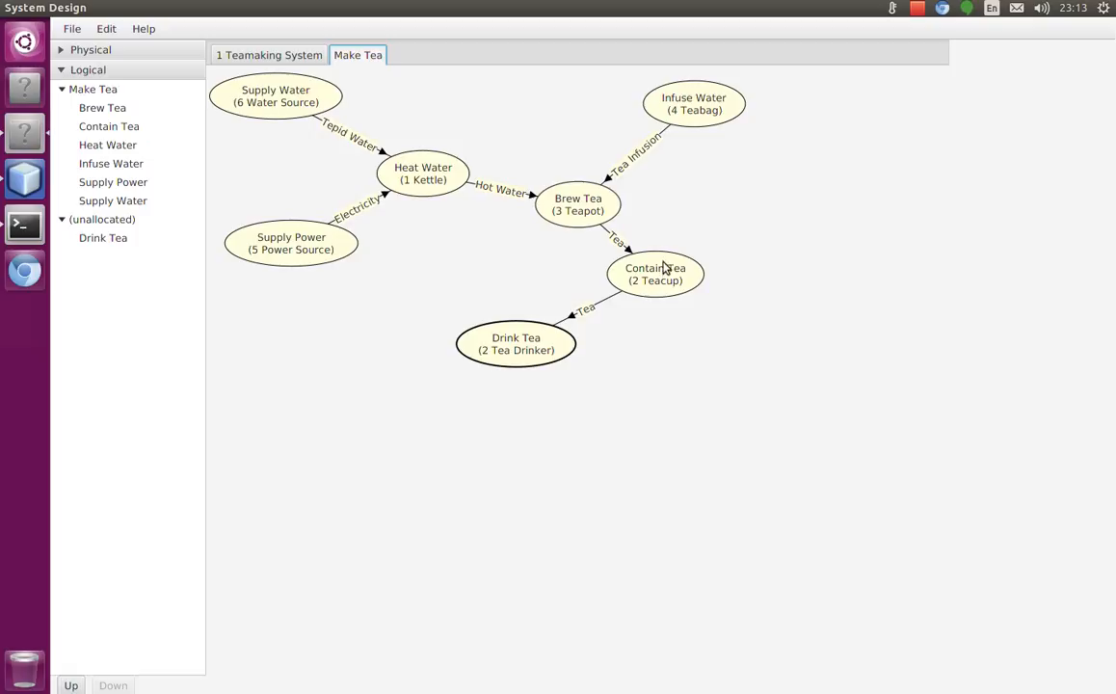
Compare the Teamaking System item diagram with the Make Tea function diagram.
{"action": "left_click", "coordinate": [306, 58]}
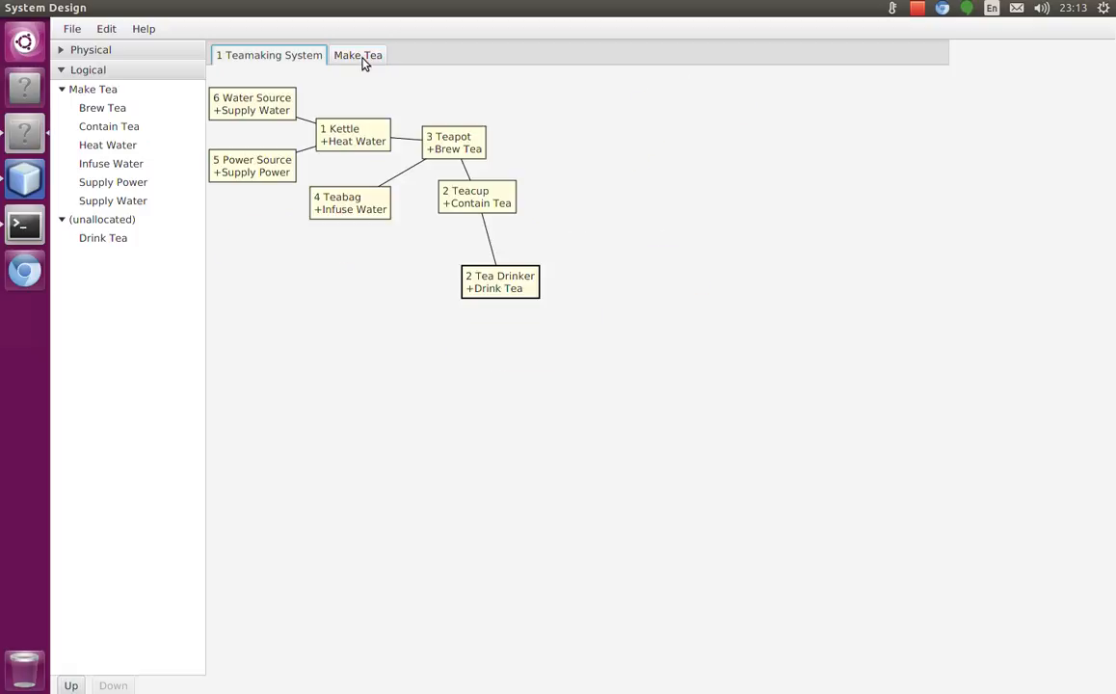
{"action": "left_click", "coordinate": [336, 59]}
{"action": "left_click", "coordinate": [319, 57]}
{"action": "left_click", "coordinate": [371, 56]}
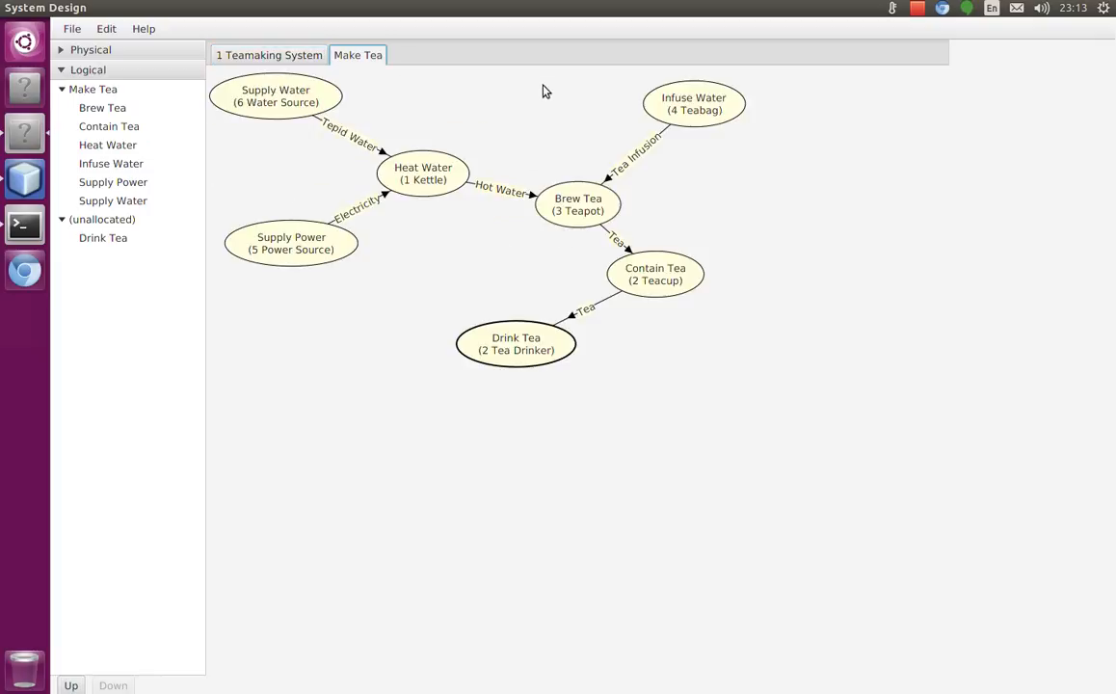
Navigate down into Kettle from the Teamaking System diagram, flow down Power Source, Water Source and Teapot, and spread them apart.
{"action": "left_click", "coordinate": [284, 55]}
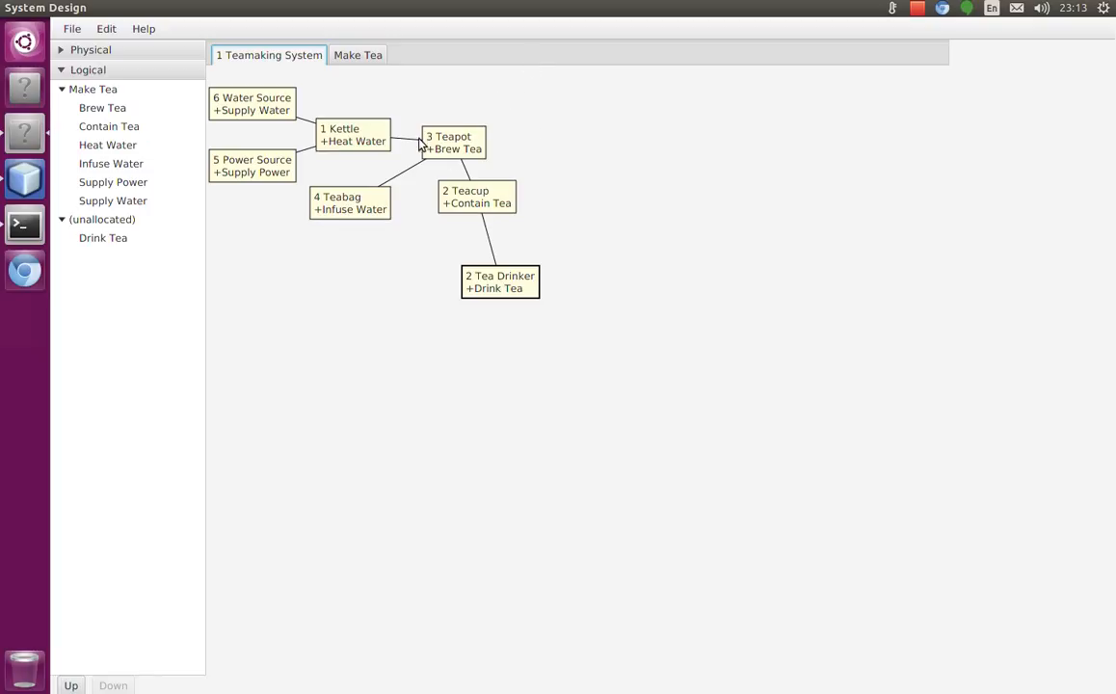
{"action": "double_click", "coordinate": [377, 140]}
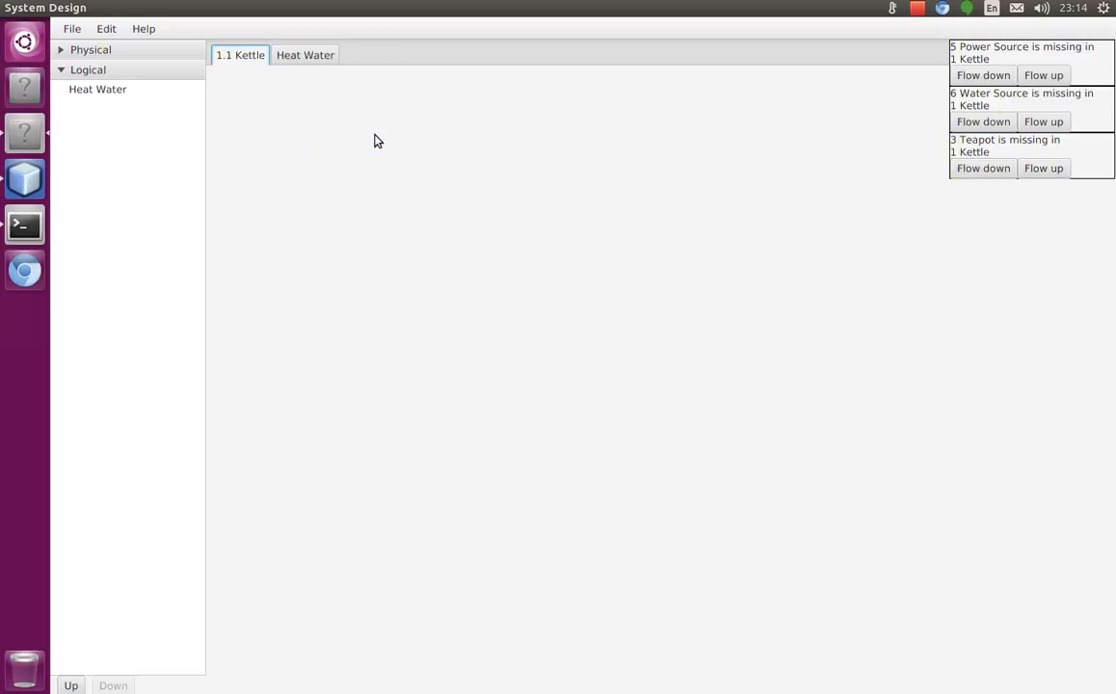
{"action": "left_click", "coordinate": [985, 76]}
{"action": "left_click", "coordinate": [984, 147]}
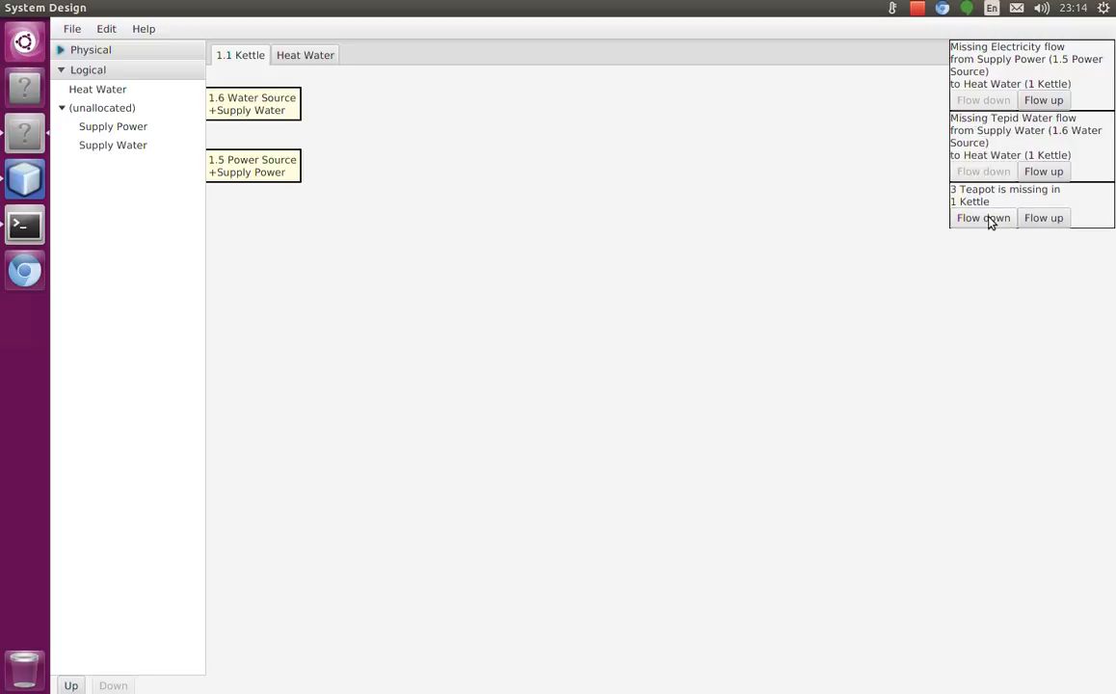
{"action": "left_click", "coordinate": [982, 218]}
{"action": "left_click_drag", "start_coordinate": [294, 114], "coordinate": [331, 270]}
{"action": "left_click_drag", "start_coordinate": [477, 149], "coordinate": [547, 149]}
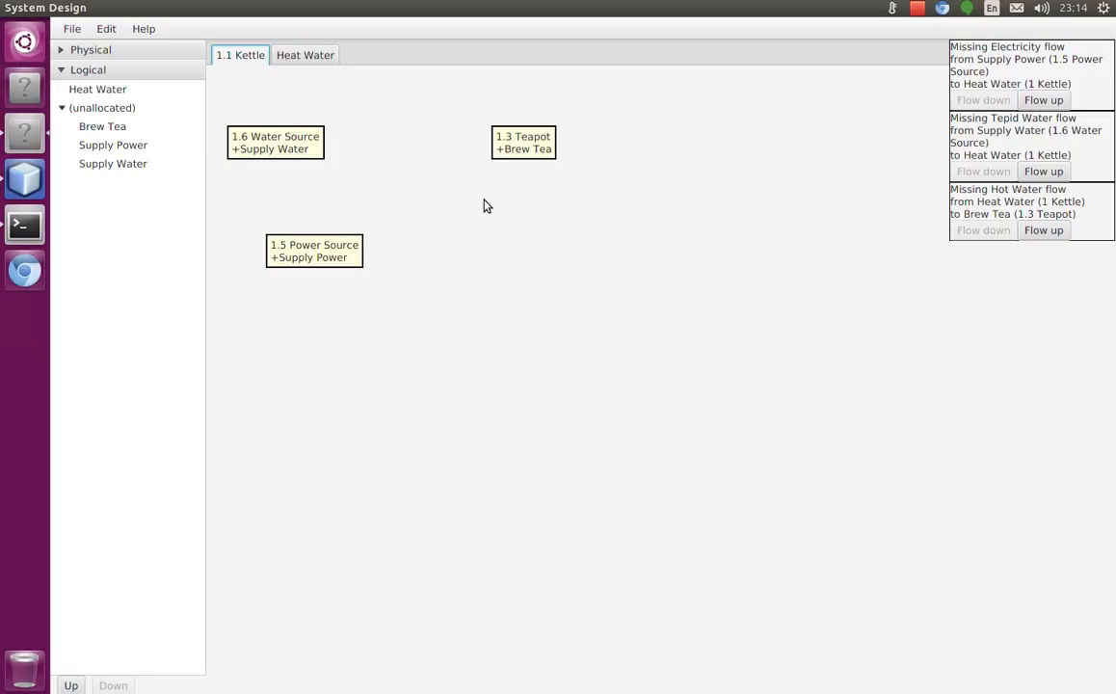
In the Heat Water diagram, spread out Supply Water, Supply Power and Brew Tea to leave room in the middle.
{"action": "left_click", "coordinate": [298, 55]}
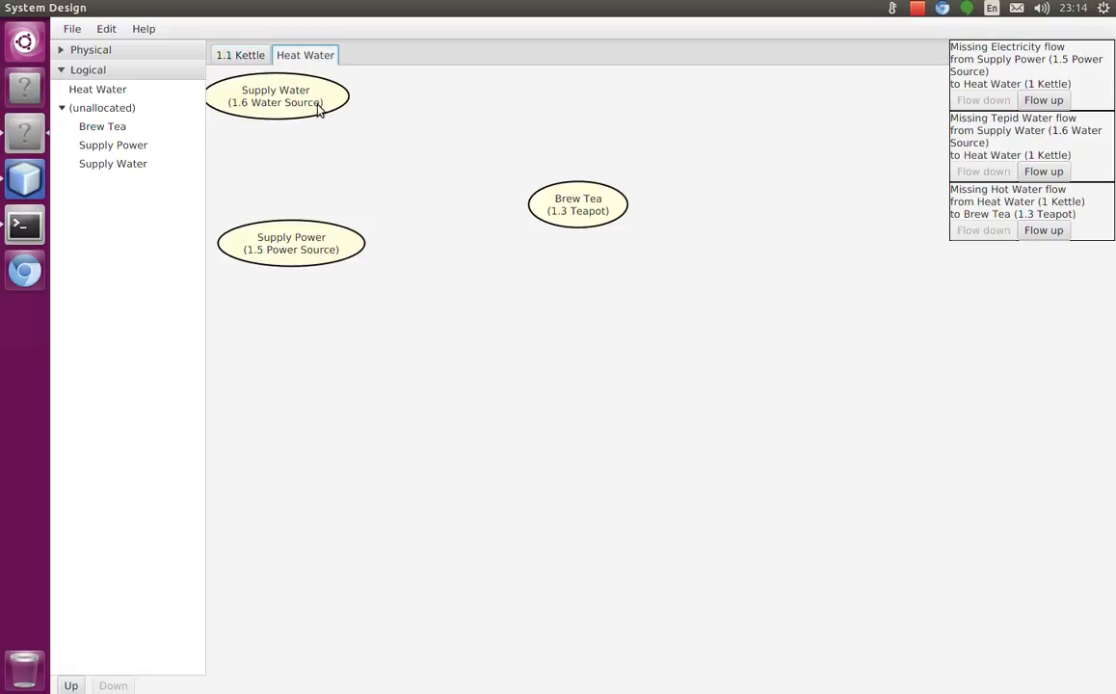
{"action": "left_click_drag", "start_coordinate": [324, 108], "coordinate": [346, 114]}
{"action": "left_click_drag", "start_coordinate": [343, 250], "coordinate": [351, 289]}
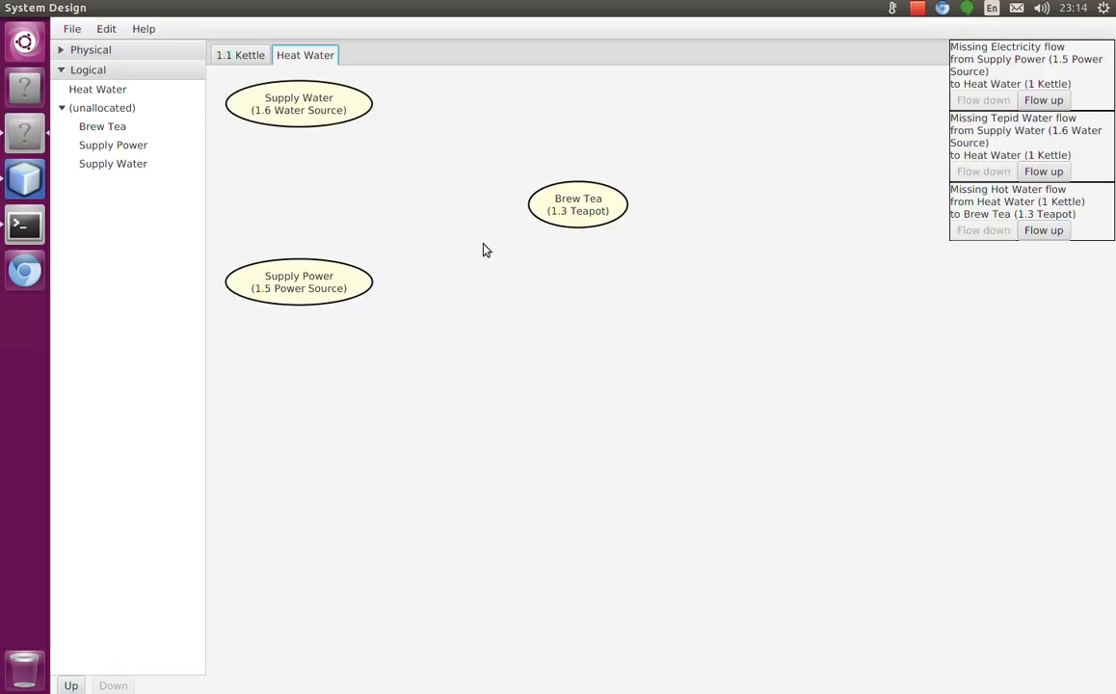
{"action": "left_click_drag", "start_coordinate": [597, 209], "coordinate": [623, 211]}
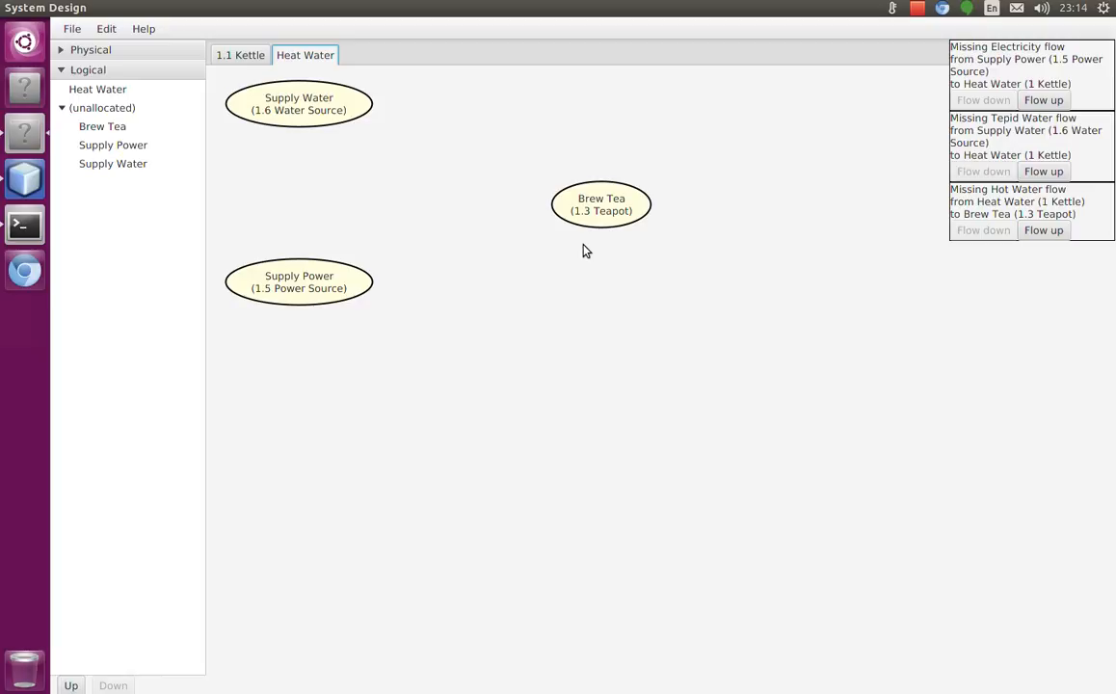
In the Kettle diagram, move Power Source lower and Teapot further to the right.
{"action": "left_click", "coordinate": [229, 55]}
{"action": "left_click_drag", "start_coordinate": [334, 253], "coordinate": [338, 332]}
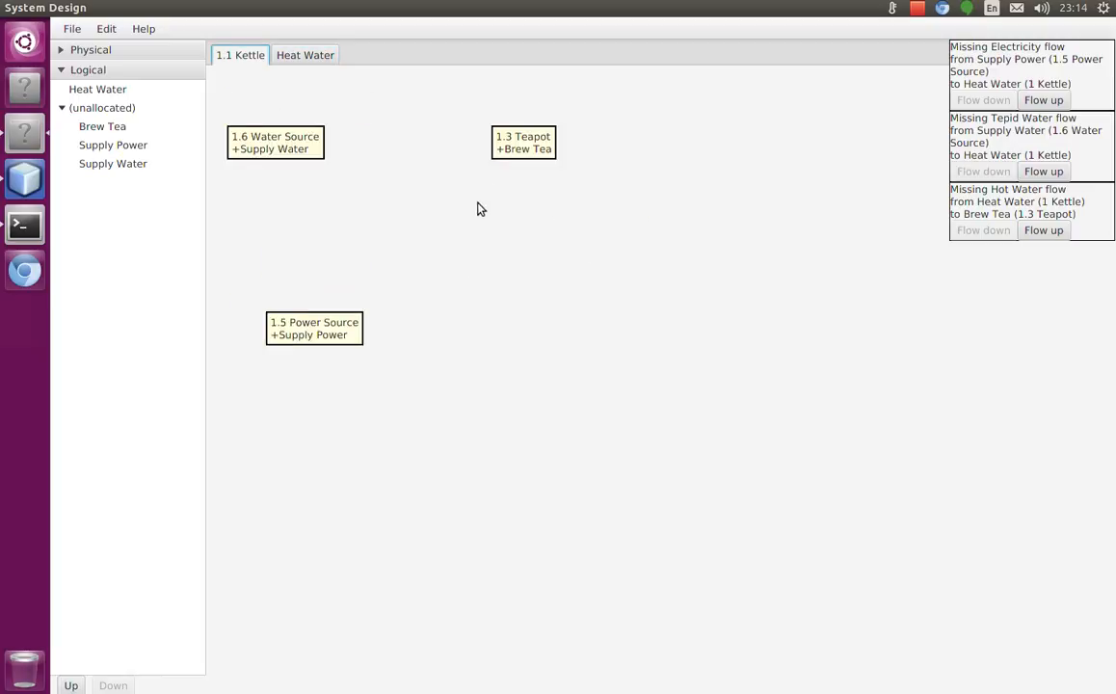
{"action": "left_click_drag", "start_coordinate": [525, 145], "coordinate": [587, 145]}
Add an item between Water Source and Teapot and name it Water Containment.
{"action": "right_click", "coordinate": [476, 156]}
{"action": "left_click", "coordinate": [491, 166]}
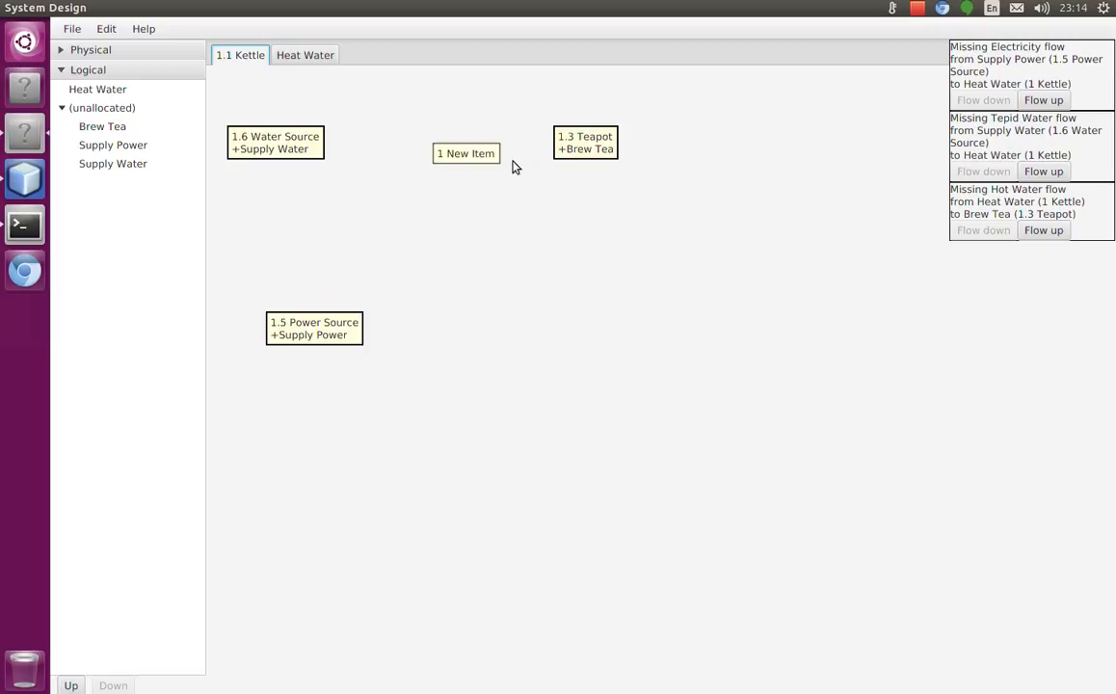
{"action": "right_click", "coordinate": [491, 159]}
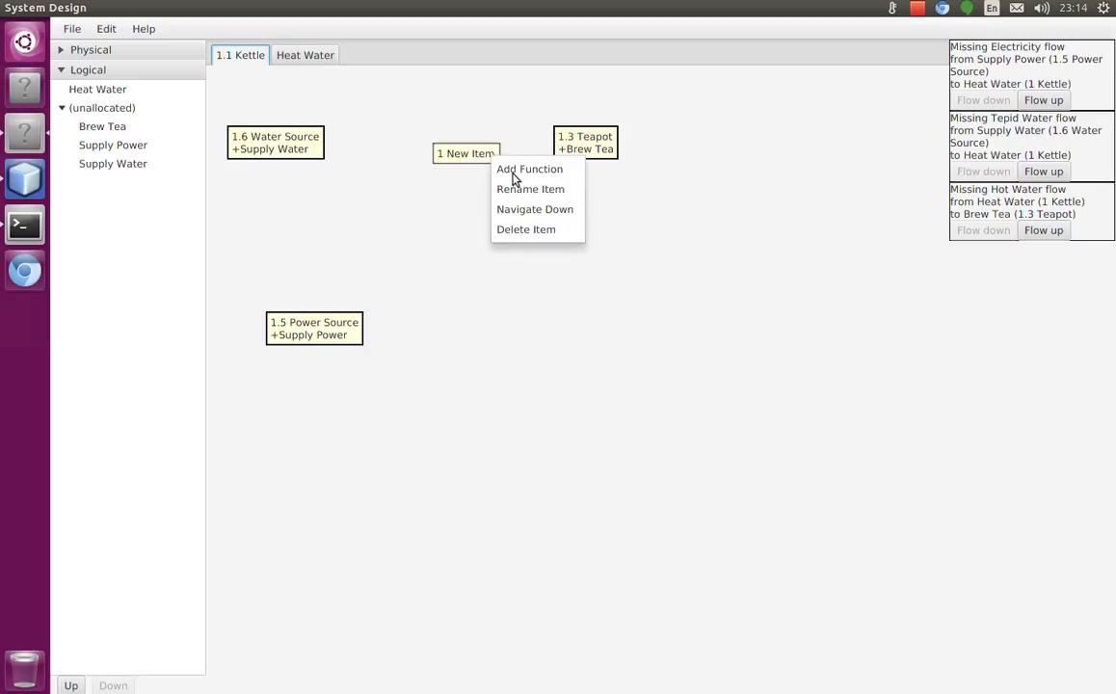
{"action": "left_click", "coordinate": [530, 190]}
{"action": "type", "text": "Water Containment"}
{"action": "key", "text": "Return"}
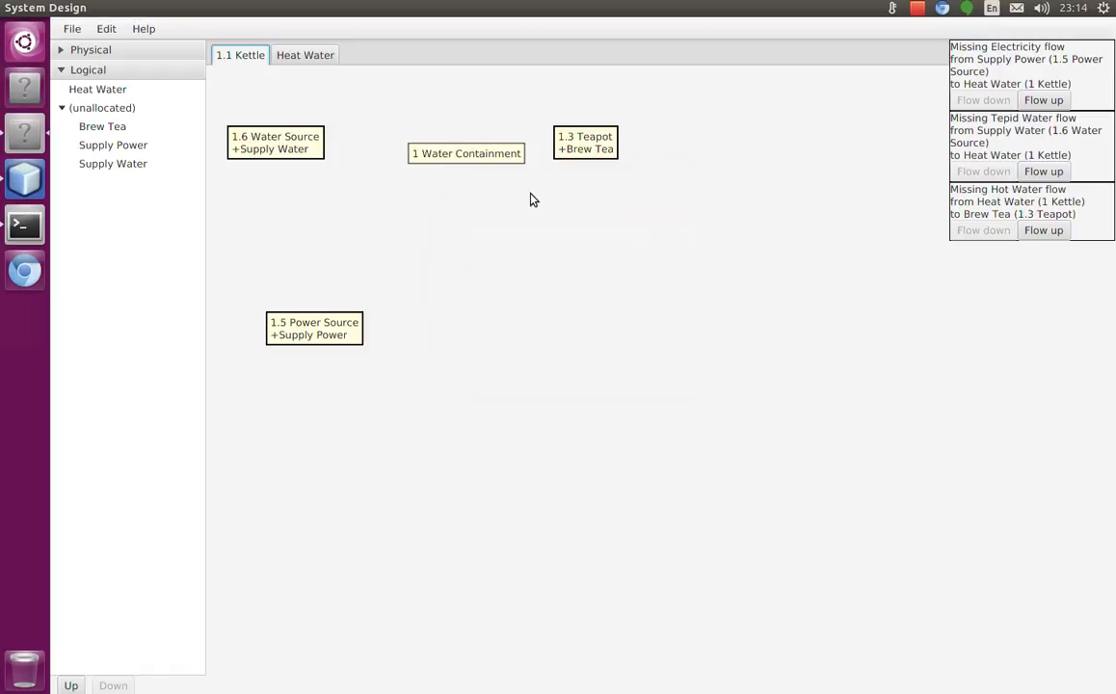
Add an item between Water Source and Power Source and name it Heating Element.
{"action": "right_click", "coordinate": [280, 204]}
{"action": "left_click", "coordinate": [304, 214]}
{"action": "right_click", "coordinate": [333, 223]}
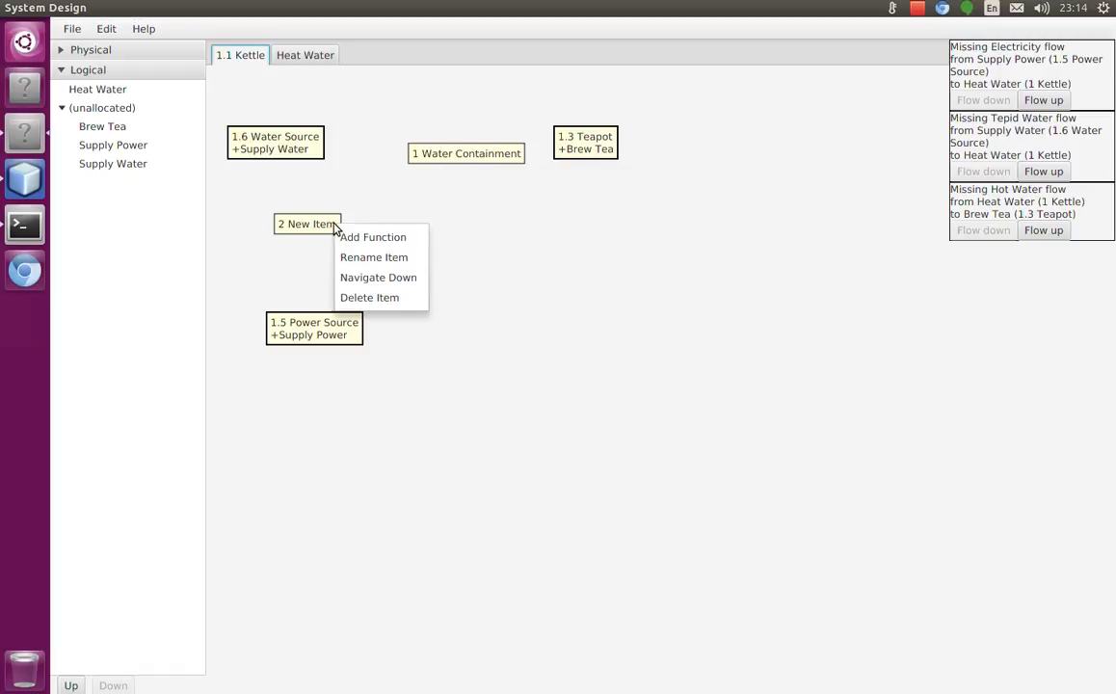
{"action": "left_click", "coordinate": [372, 258]}
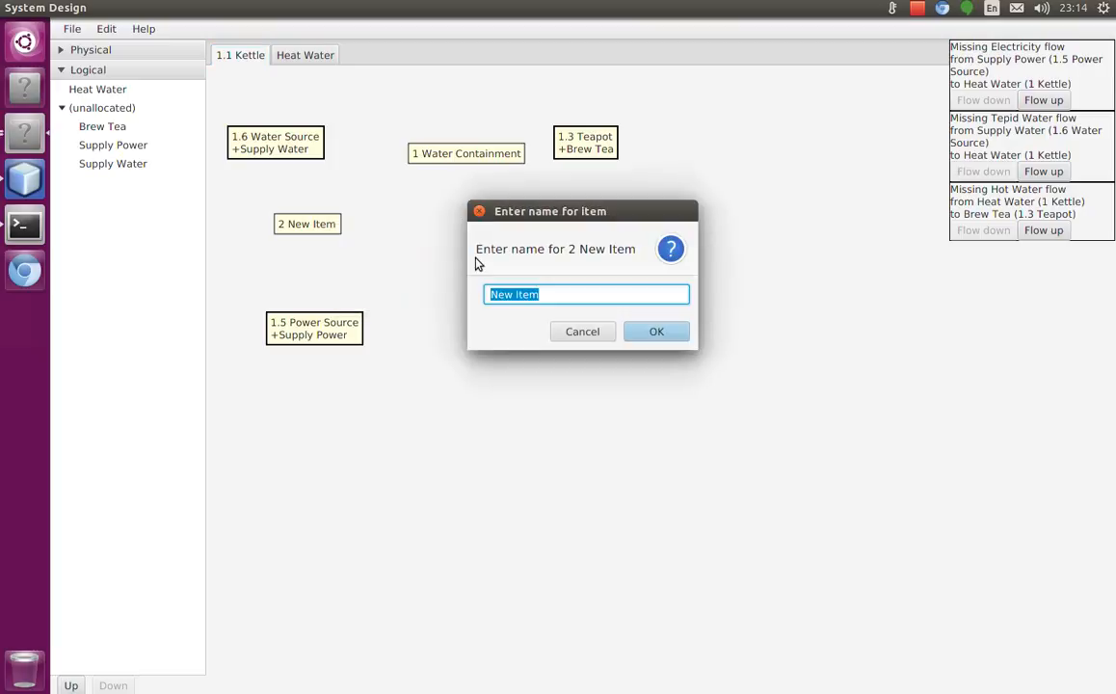
{"action": "type", "text": "Heating Element"}
{"action": "key", "text": "Return"}
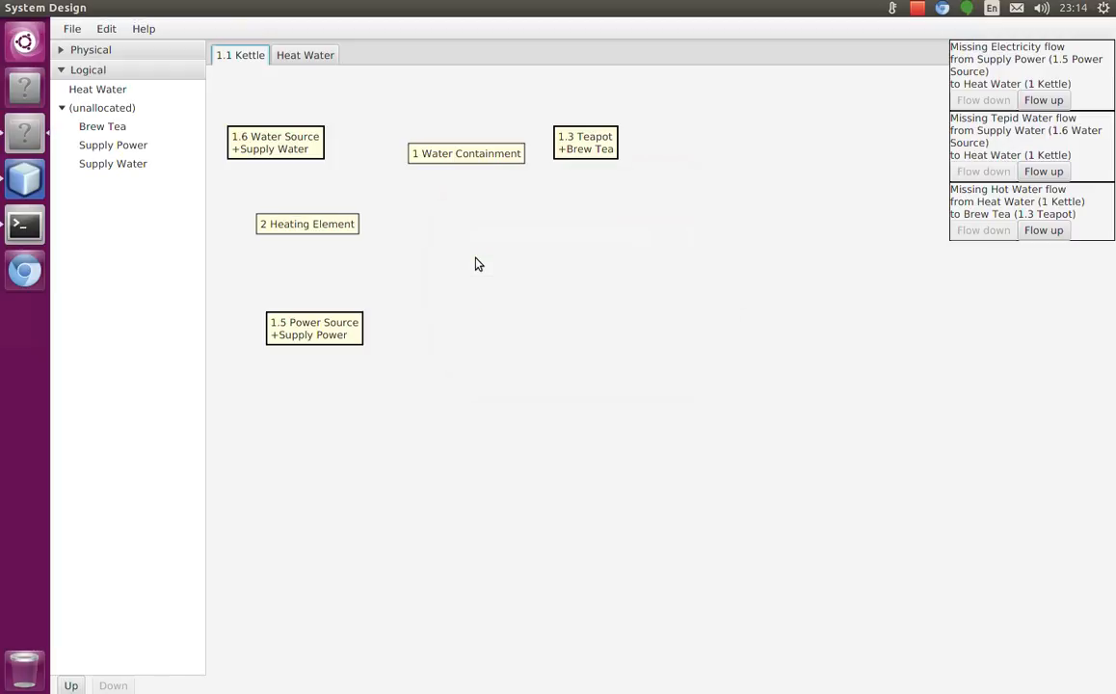
Add an item to the lower right of Heating Element and name it Power Supply.
{"action": "right_click", "coordinate": [403, 258]}
{"action": "left_click", "coordinate": [428, 271]}
{"action": "right_click", "coordinate": [425, 258]}
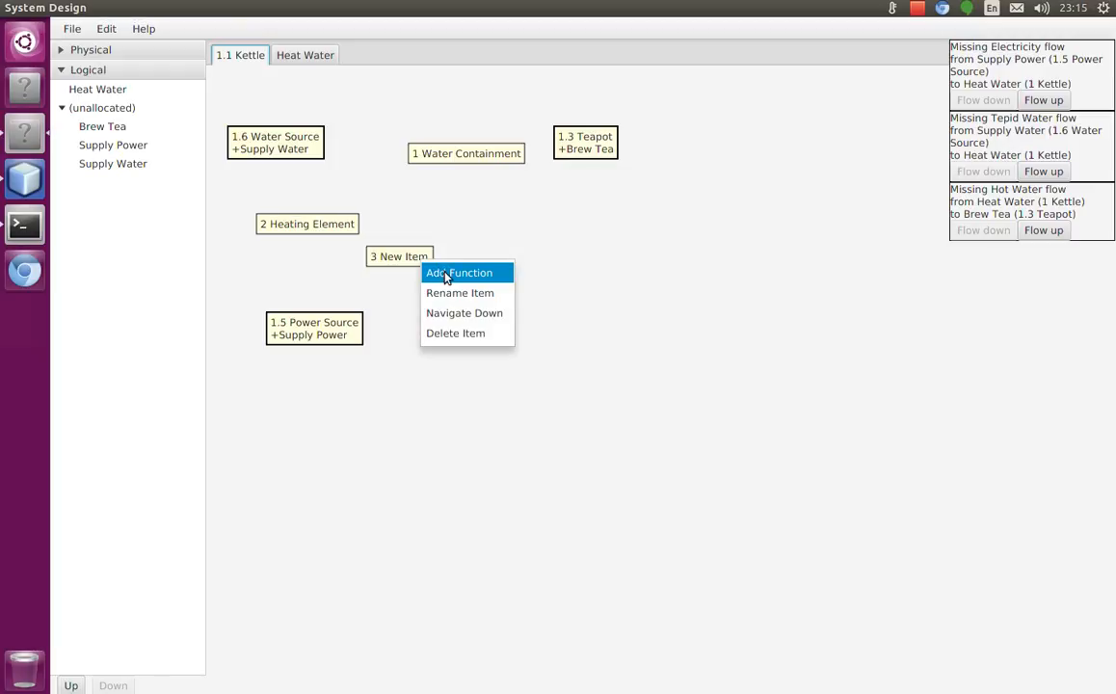
{"action": "left_click", "coordinate": [463, 293]}
{"action": "type", "text": "Power Supply"}
{"action": "key", "text": "Return"}
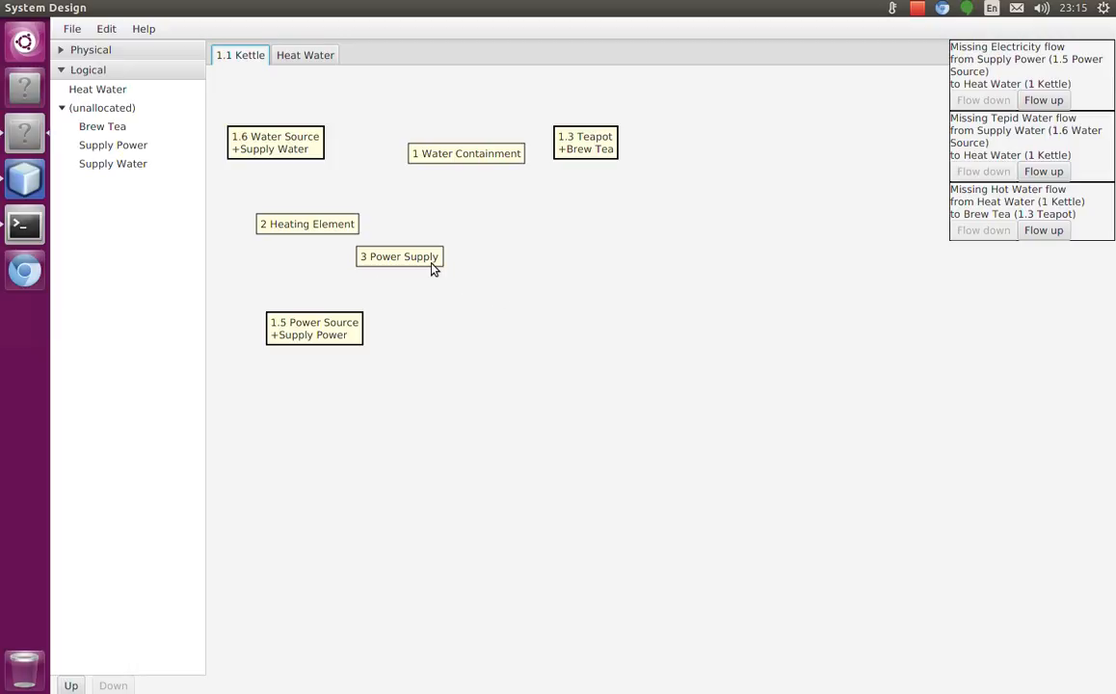
Shift Power Supply slightly down and right, and connect Power Source to it.
{"action": "mouse_move", "coordinate": [434, 267]}
{"action": "left_mouse_down"}
{"action": "mouse_move", "coordinate": [467, 302]}
{"action": "mouse_move", "coordinate": [451, 299]}
{"action": "mouse_move", "coordinate": [489, 264]}
{"action": "mouse_move", "coordinate": [426, 302]}
{"action": "mouse_move", "coordinate": [426, 399]}
{"action": "mouse_move", "coordinate": [441, 357]}
{"action": "mouse_move", "coordinate": [441, 291]}
{"action": "mouse_move", "coordinate": [466, 292]}
{"action": "mouse_move", "coordinate": [453, 277]}
{"action": "mouse_move", "coordinate": [453, 304]}
{"action": "mouse_move", "coordinate": [453, 274]}
{"action": "left_mouse_up"}
{"action": "right_click", "coordinate": [452, 275]}
{"action": "left_click", "coordinate": [459, 256]}
{"action": "left_click_drag", "start_coordinate": [334, 333], "coordinate": [421, 279]}
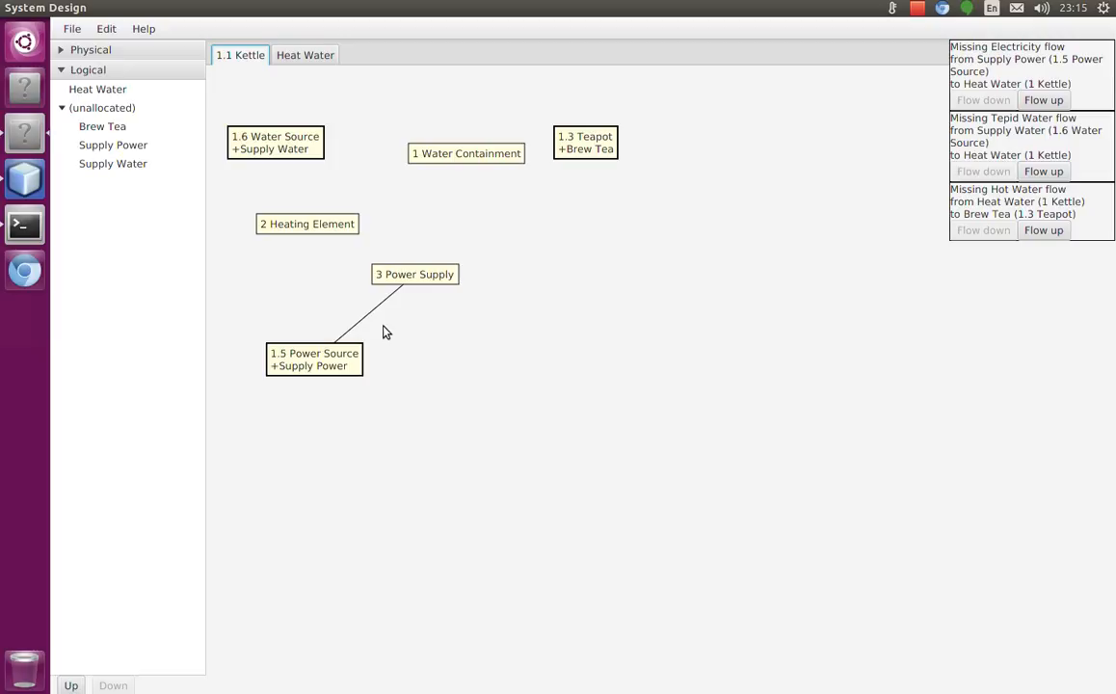
Move Water Source slightly up and left, and shift Teapot and Water Containment to the right.
{"action": "left_click_drag", "start_coordinate": [311, 139], "coordinate": [304, 123]}
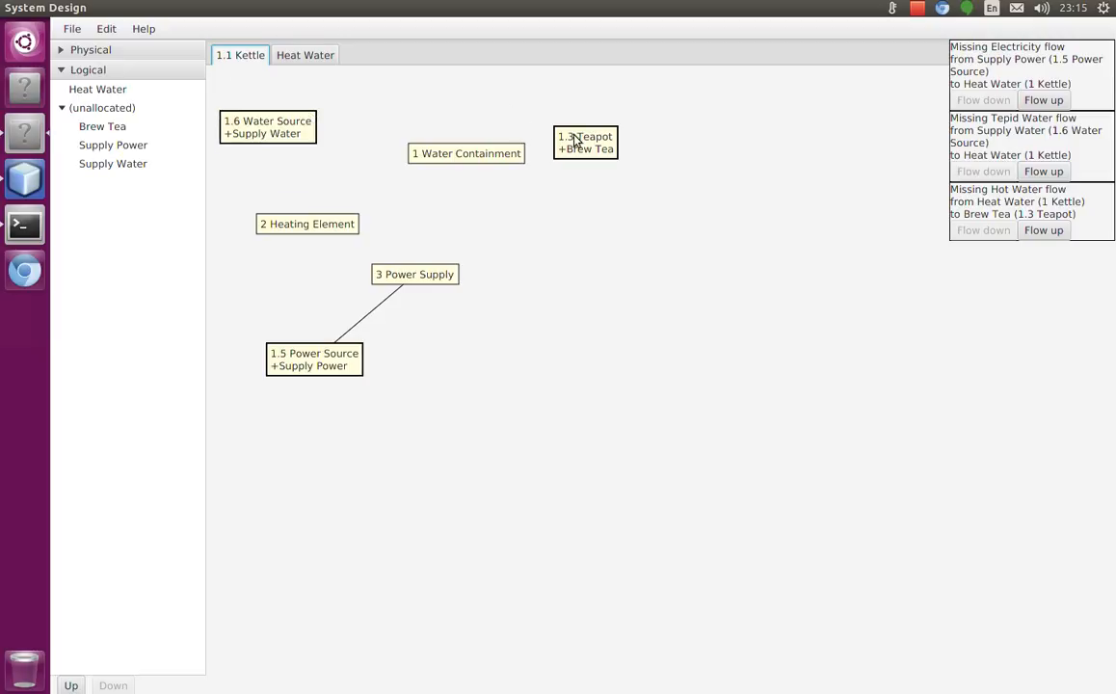
{"action": "left_click_drag", "start_coordinate": [575, 140], "coordinate": [621, 140]}
{"action": "left_click_drag", "start_coordinate": [482, 154], "coordinate": [508, 152]}
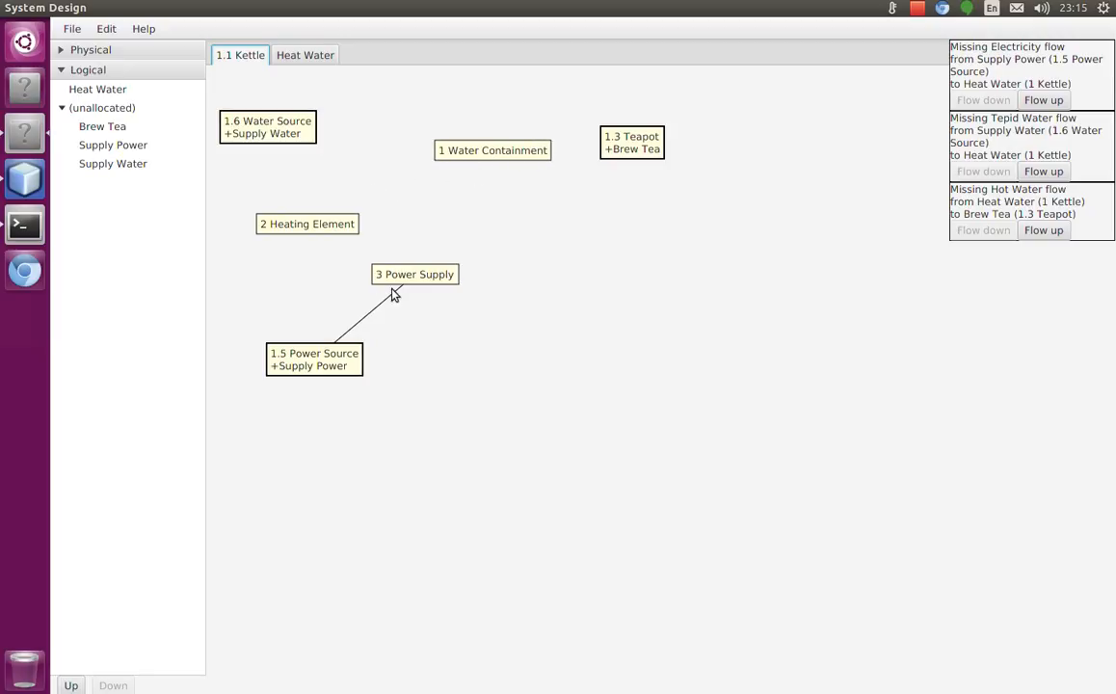
Add a function named Contain Water to the Water Containment item.
{"action": "right_click", "coordinate": [492, 157]}
{"action": "left_click", "coordinate": [528, 170]}
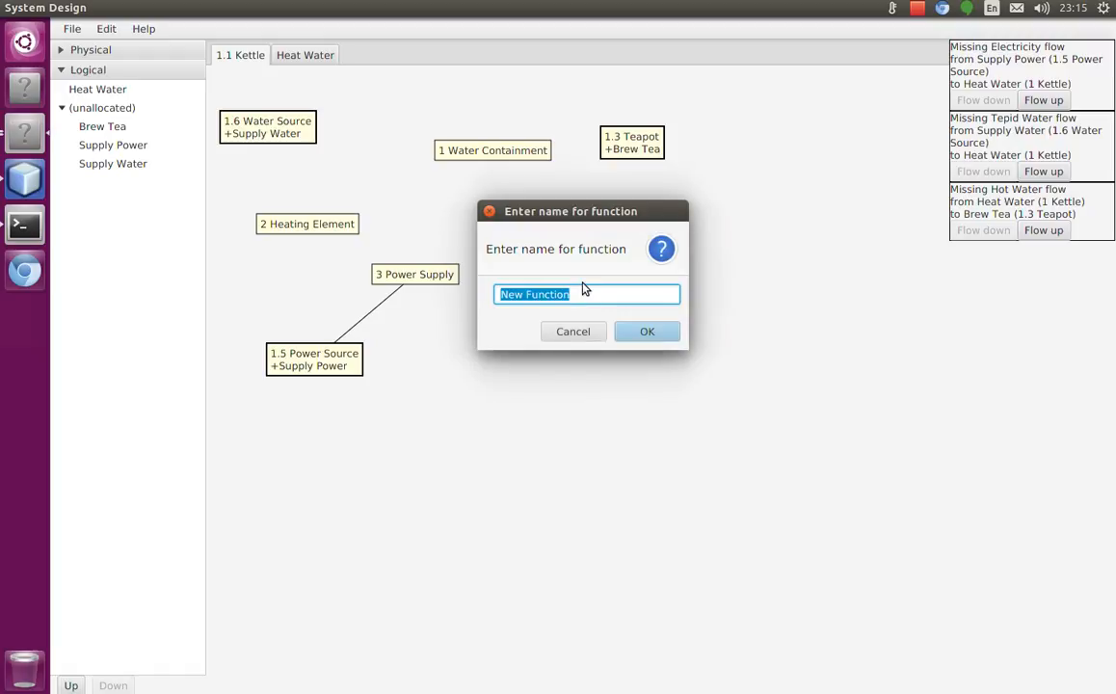
{"action": "key", "text": "BackSpace"}
{"action": "type", "text": "Conta"}
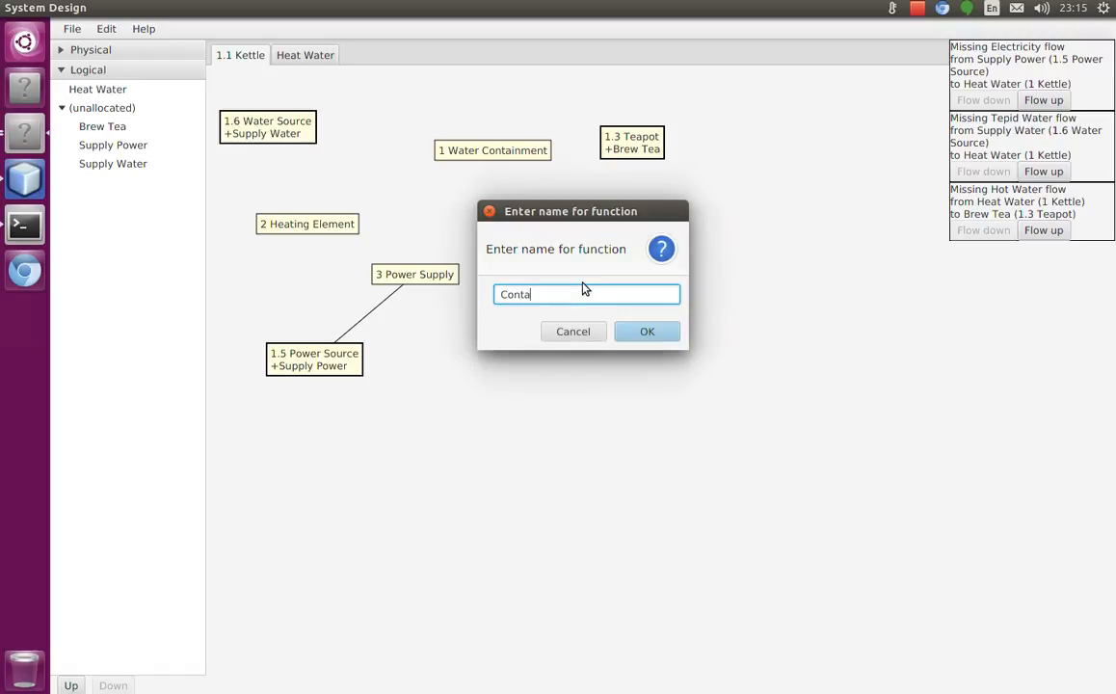
{"action": "type", "text": "in Water"}
{"action": "key", "text": "Return"}
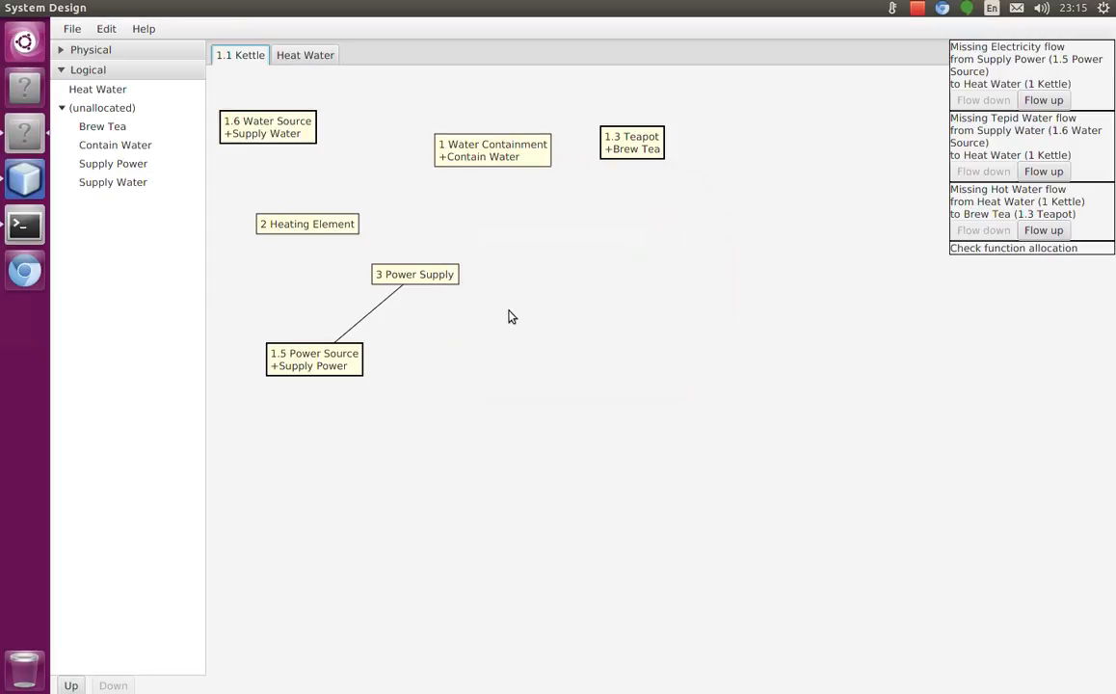
Add a function named Transform Power to the Power Supply item.
{"action": "right_click", "coordinate": [429, 277]}
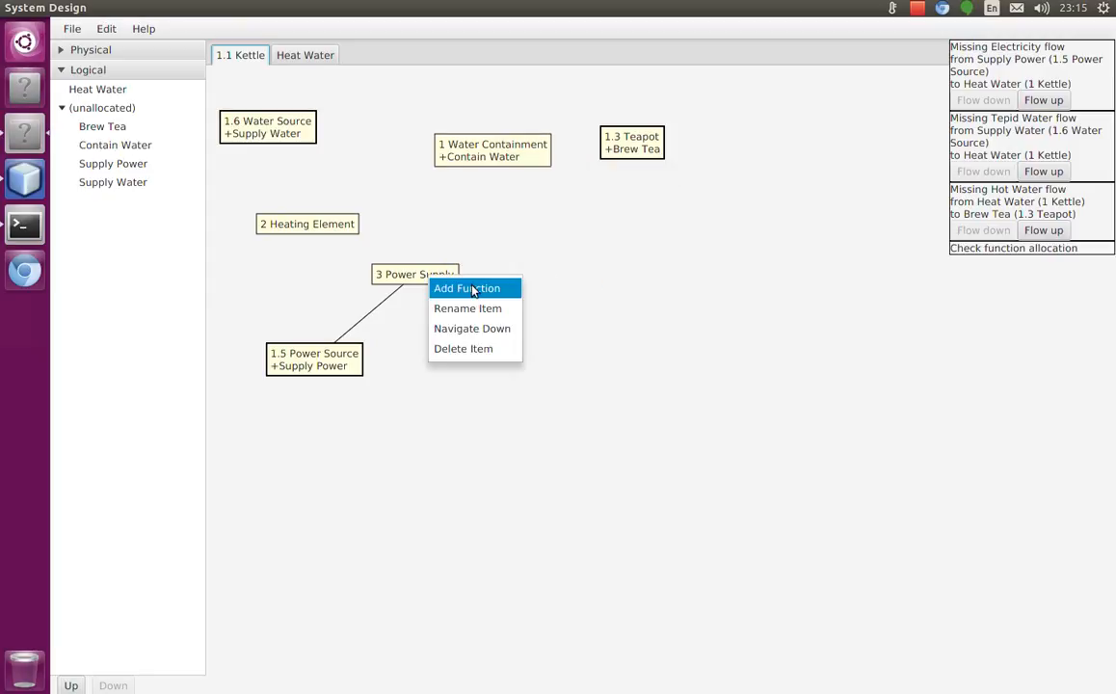
{"action": "left_click", "coordinate": [473, 289]}
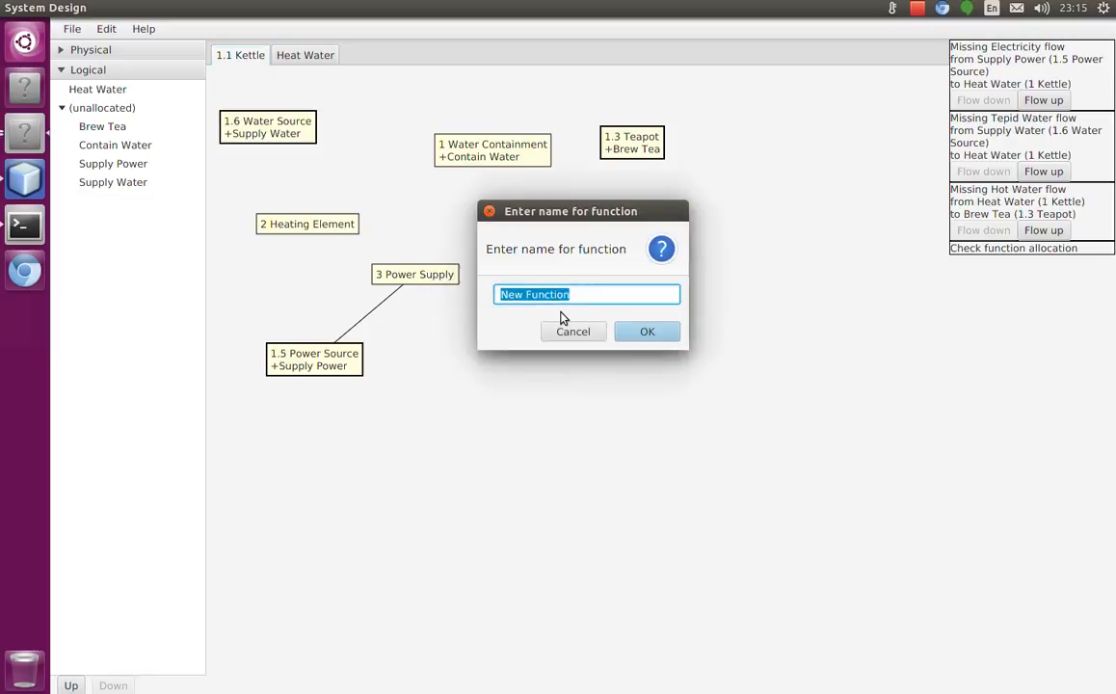
{"action": "type", "text": "T"}
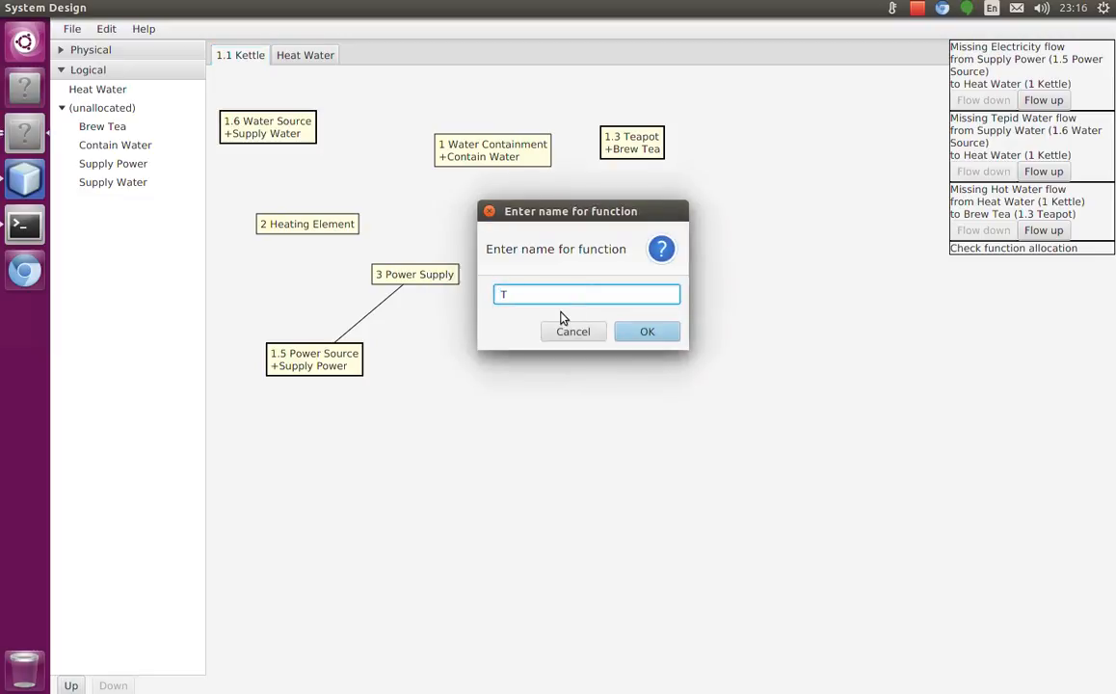
{"action": "type", "text": "ransform Power"}
{"action": "key", "text": "Return"}
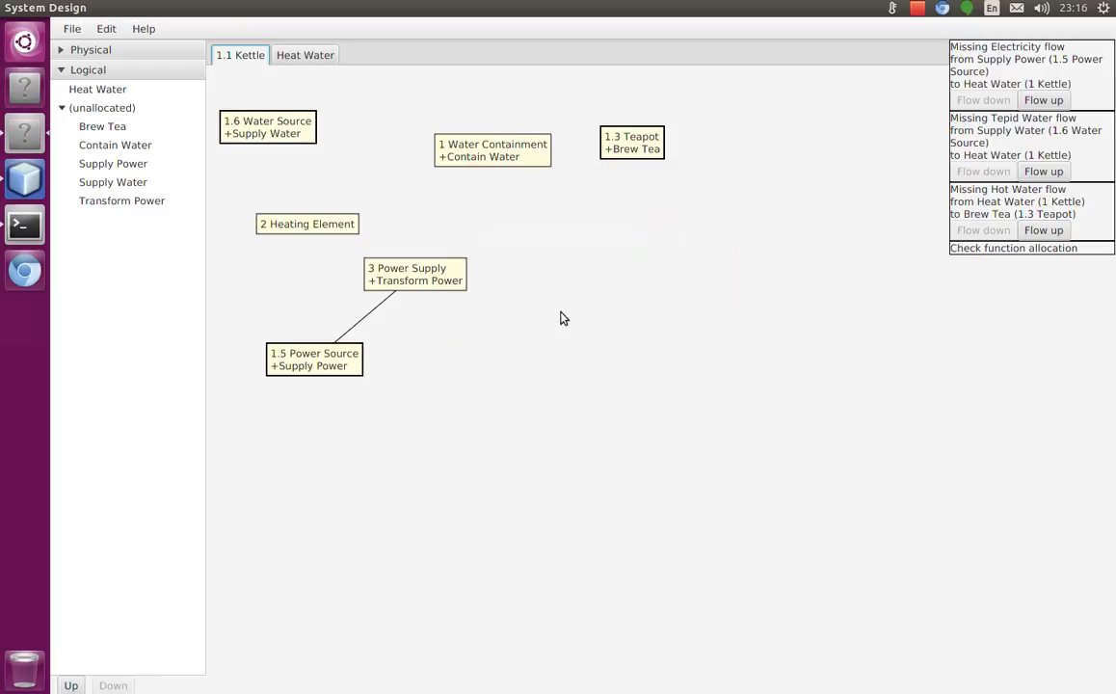
{"action": "right_click", "coordinate": [338, 236]}
{"action": "left_click", "coordinate": [352, 245]}
{"action": "right_click", "coordinate": [365, 243]}
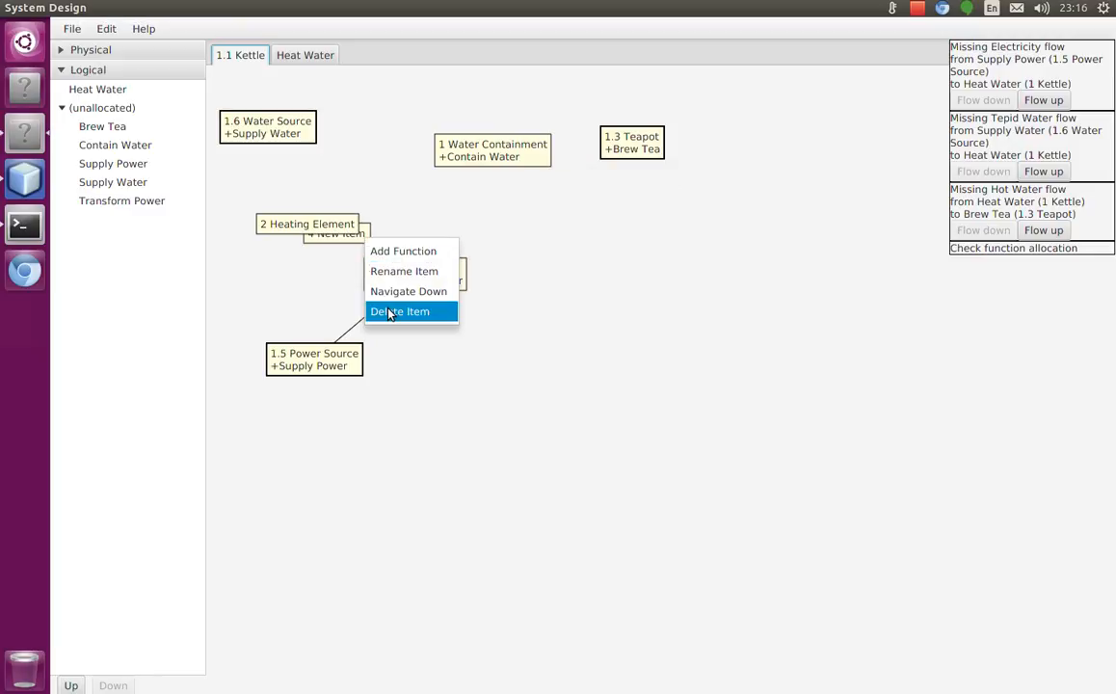
{"action": "left_click", "coordinate": [389, 312]}
Add a function named Heat Water to the Heating Element item, and shift Power Supply down and to the right.
{"action": "right_click", "coordinate": [316, 228]}
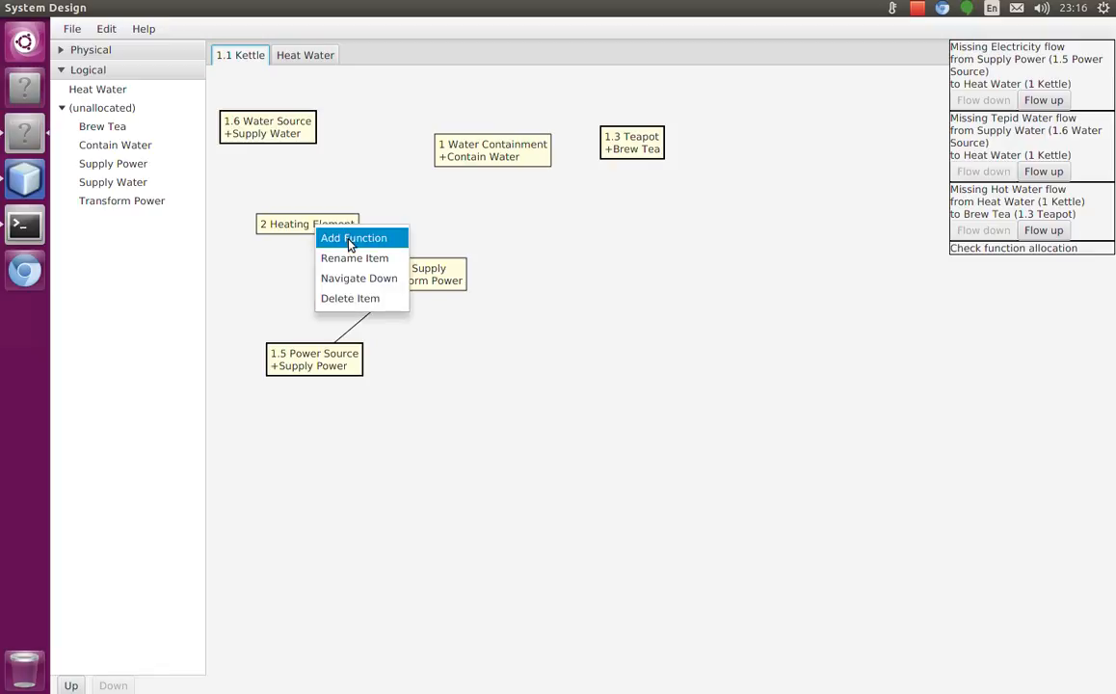
{"action": "left_click", "coordinate": [322, 237]}
{"action": "type", "text": "Heat Water"}
{"action": "key", "text": "Return"}
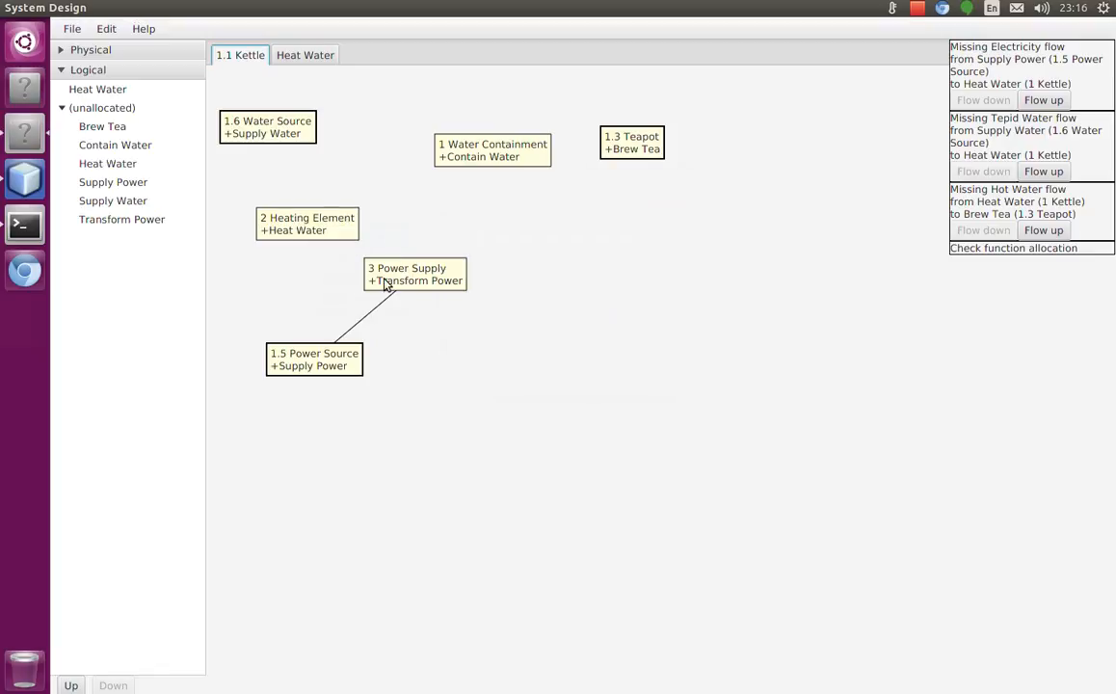
{"action": "left_click_drag", "start_coordinate": [401, 292], "coordinate": [455, 311]}
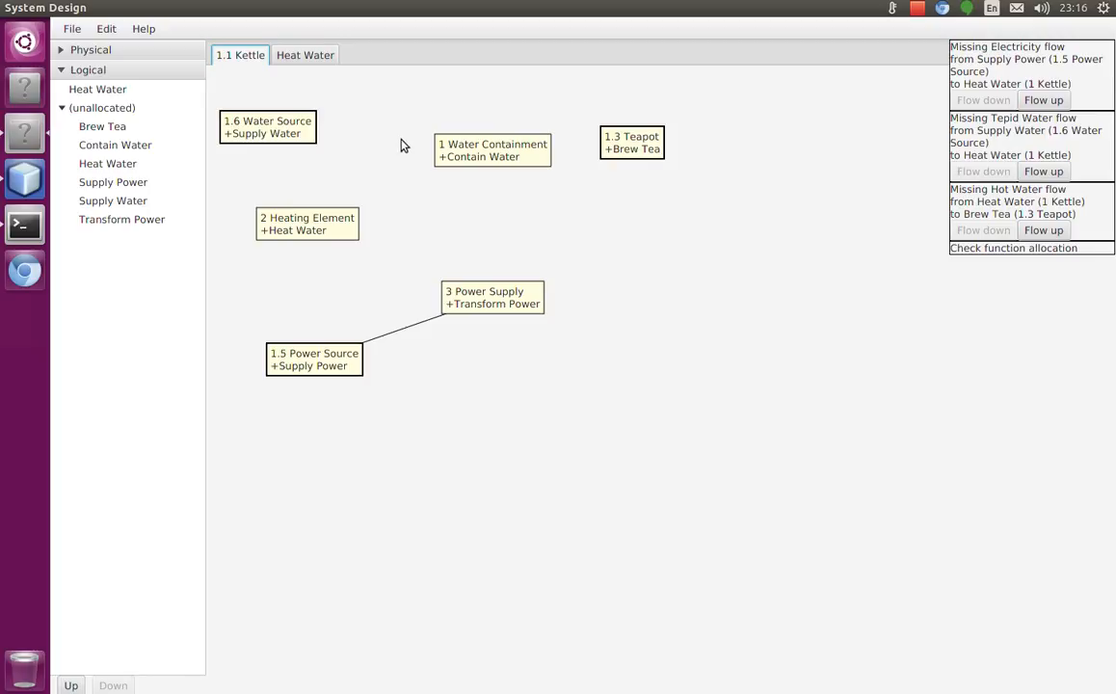
In the Heat Water diagram, allocate the Contain Water function to the parent Heat Water and place it below Brew Tea.
{"action": "left_click", "coordinate": [314, 57]}
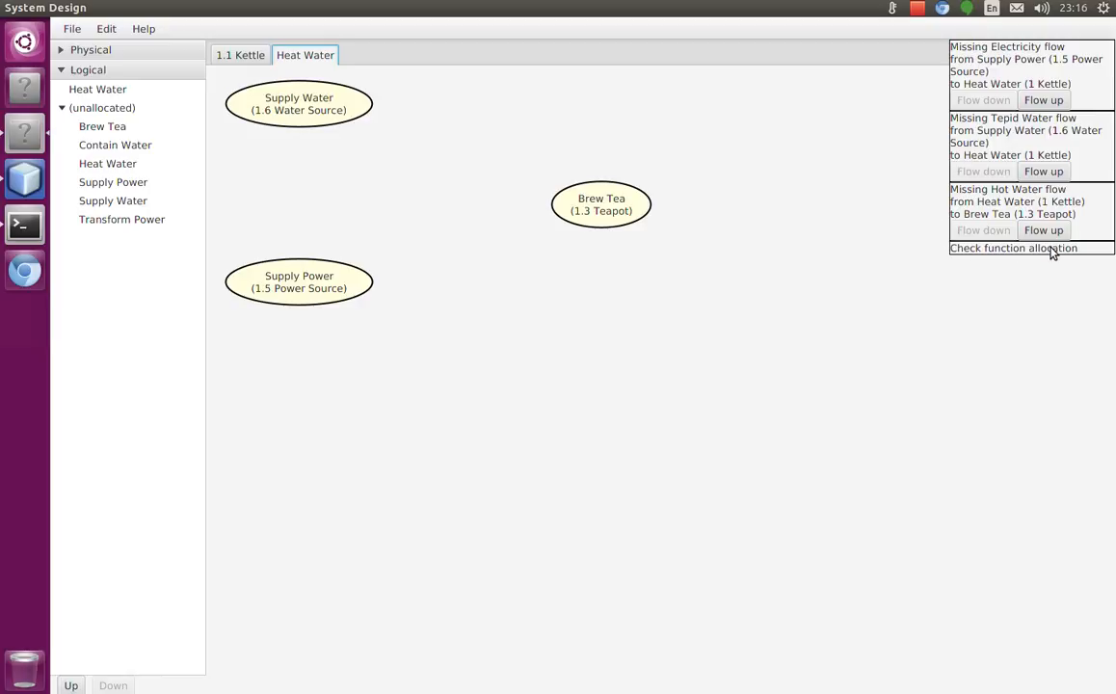
{"action": "left_click", "coordinate": [119, 150]}
{"action": "left_click_drag", "start_coordinate": [119, 153], "coordinate": [99, 89]}
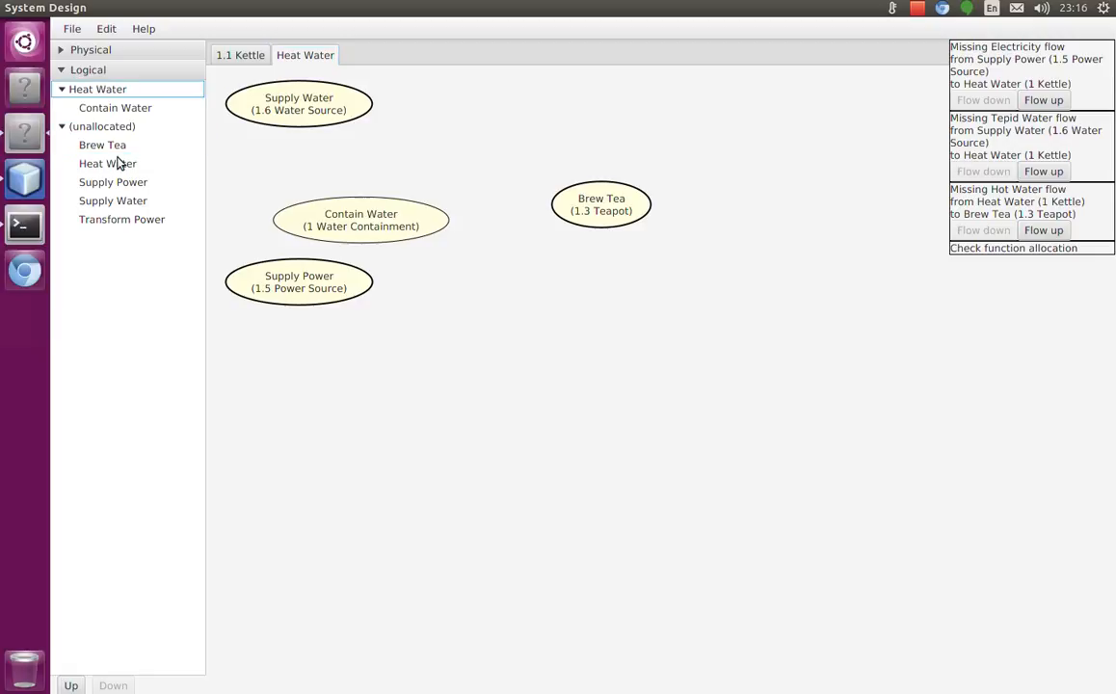
{"action": "left_click_drag", "start_coordinate": [308, 203], "coordinate": [540, 278]}
Allocate the unallocated Heat Water and Transform Power functions to the parent Heat Water, moving Supply Power and the Heating Element's function lower to make room.
{"action": "left_click", "coordinate": [154, 162]}
{"action": "left_click_drag", "start_coordinate": [154, 162], "coordinate": [110, 95]}
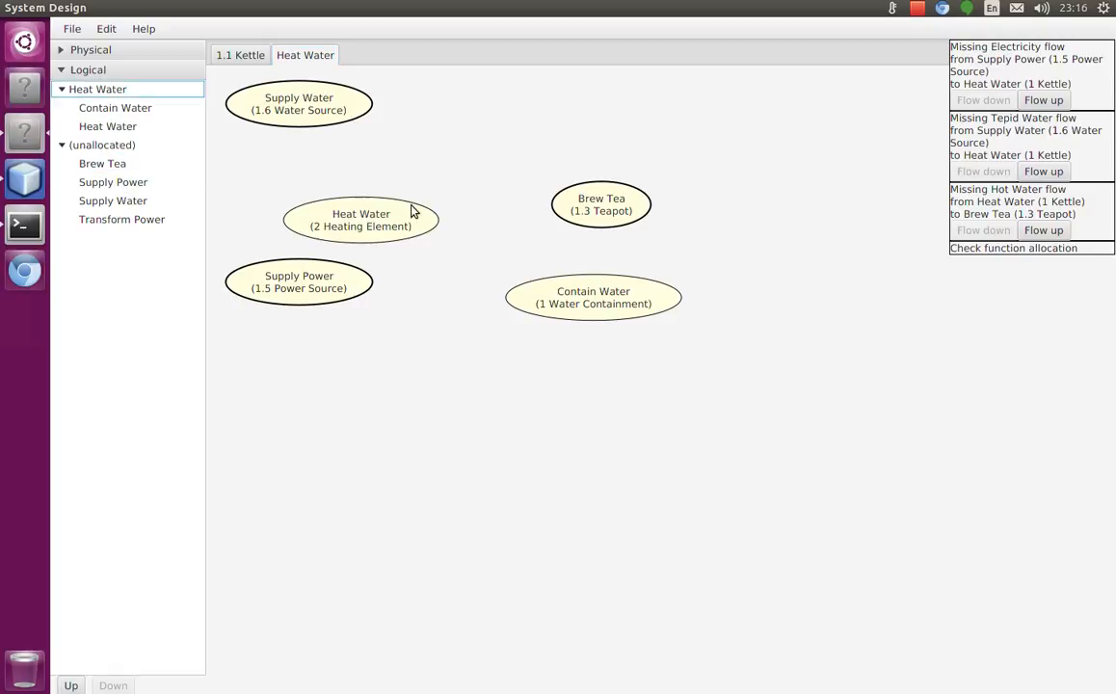
{"action": "left_click_drag", "start_coordinate": [354, 277], "coordinate": [356, 331]}
{"action": "left_click_drag", "start_coordinate": [373, 247], "coordinate": [413, 316]}
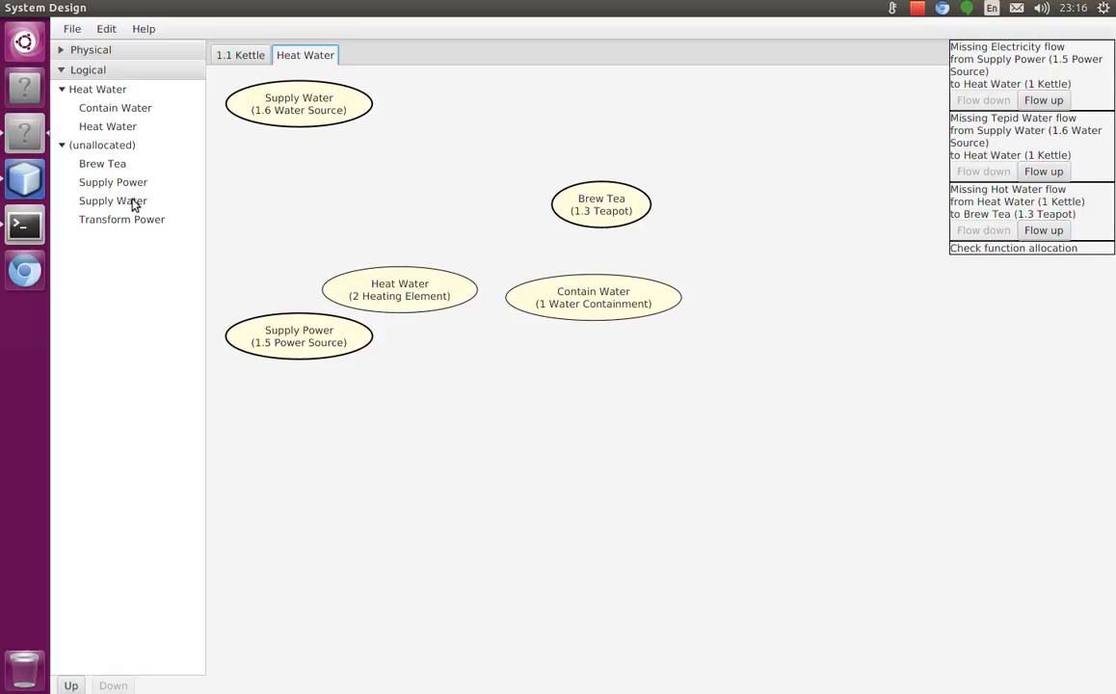
{"action": "left_click_drag", "start_coordinate": [123, 219], "coordinate": [110, 88]}
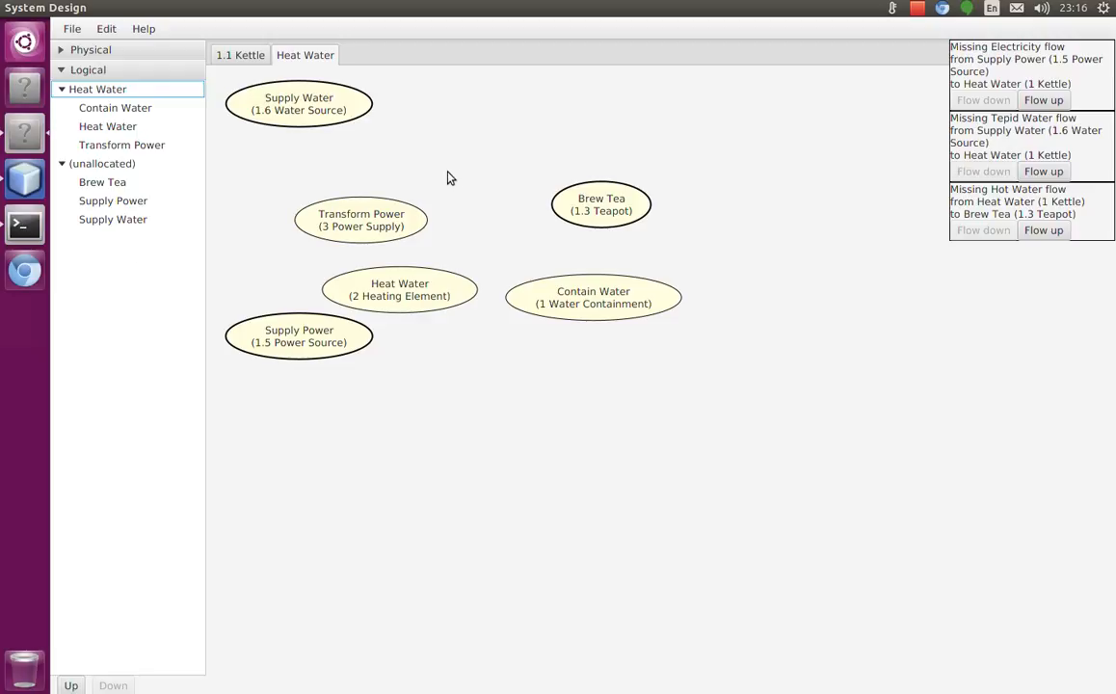
Reposition Brew Tea and Contain Water, and connect Supply Water to Contain Water and Contain Water to Brew Tea.
{"action": "left_click_drag", "start_coordinate": [582, 224], "coordinate": [721, 218]}
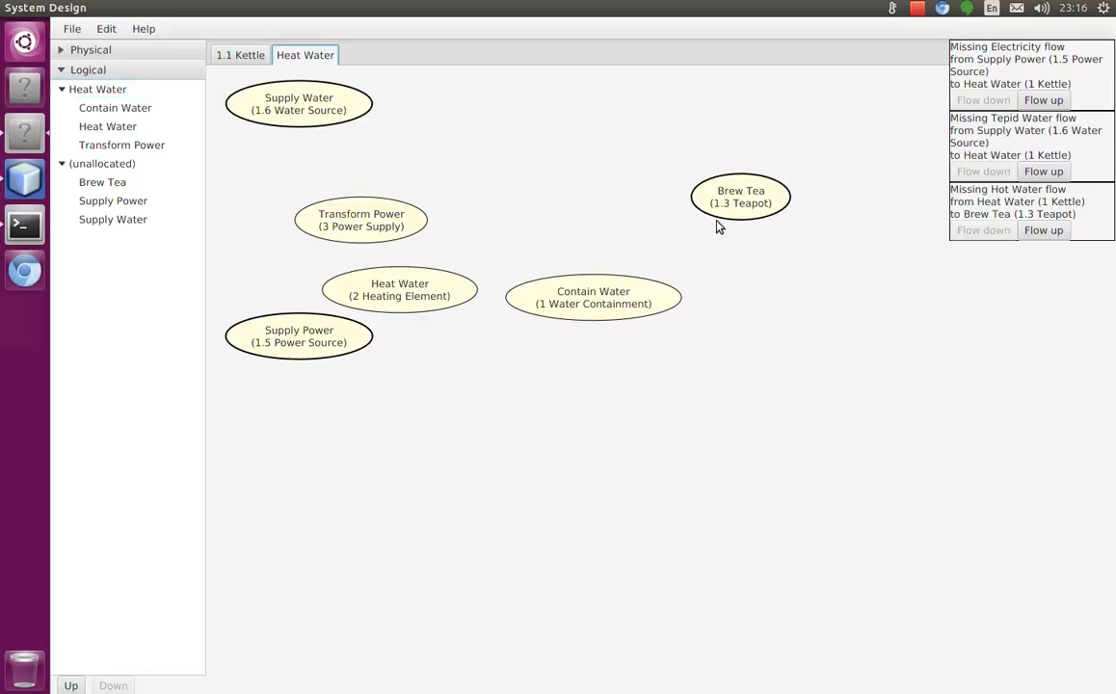
{"action": "left_click_drag", "start_coordinate": [612, 316], "coordinate": [727, 274]}
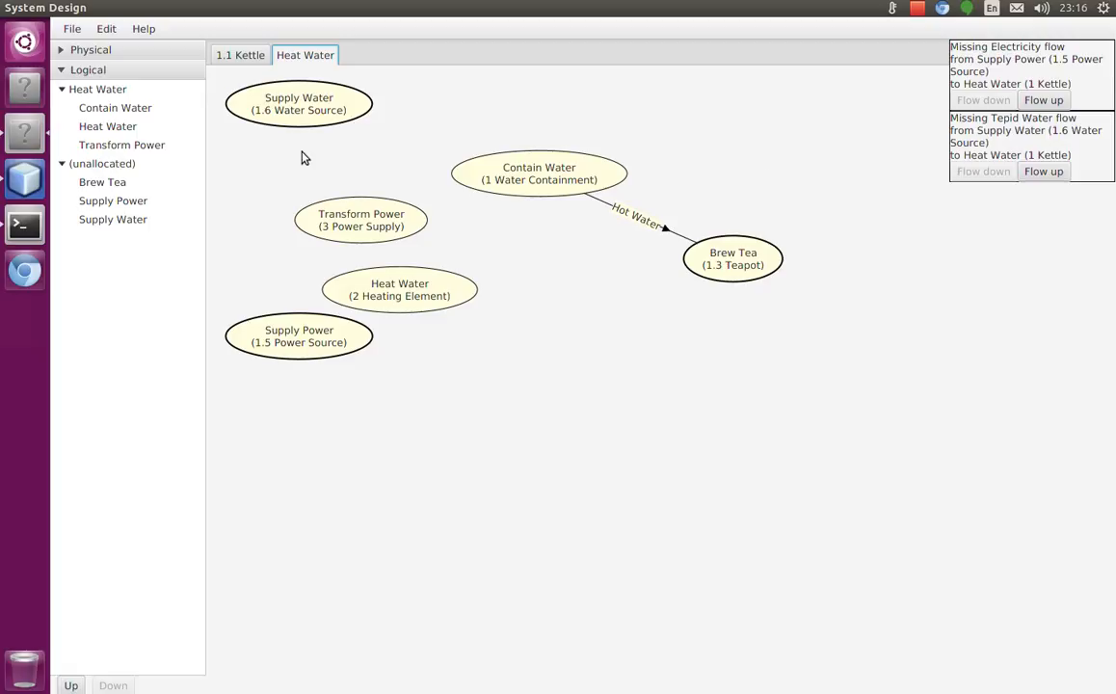
{"action": "left_click_drag", "start_coordinate": [349, 123], "coordinate": [525, 171]}
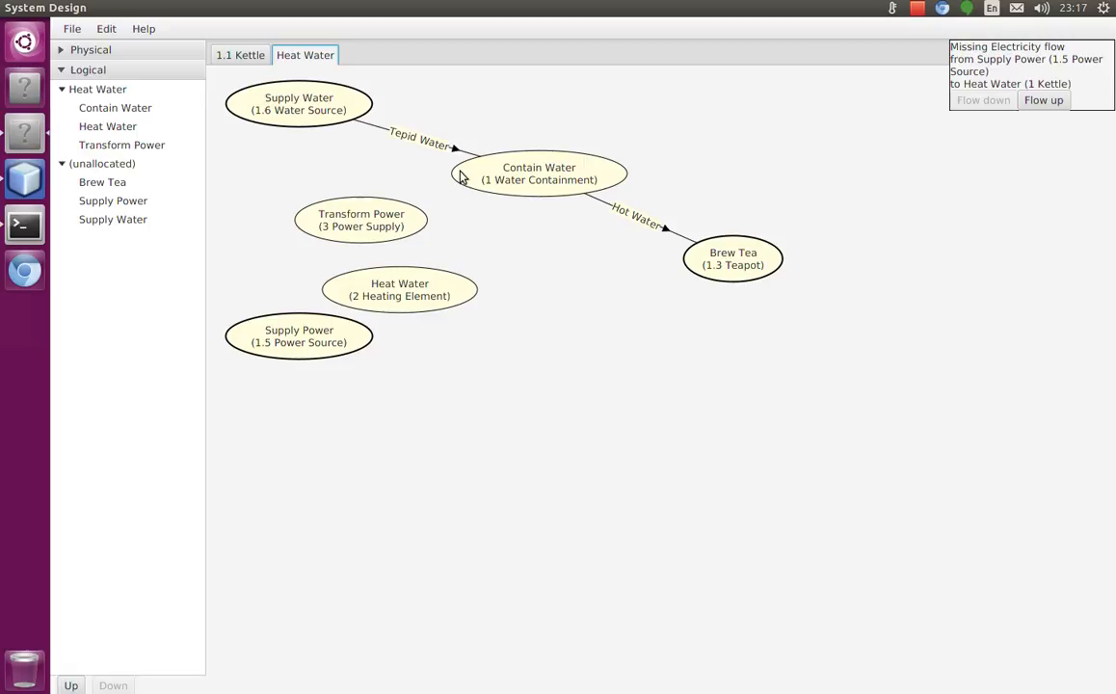
Connect Supply Power to Transform Power, spacing out Supply Power below, Transform Power above it and Heat Water to the right.
{"action": "left_click_drag", "start_coordinate": [298, 331], "coordinate": [345, 433]}
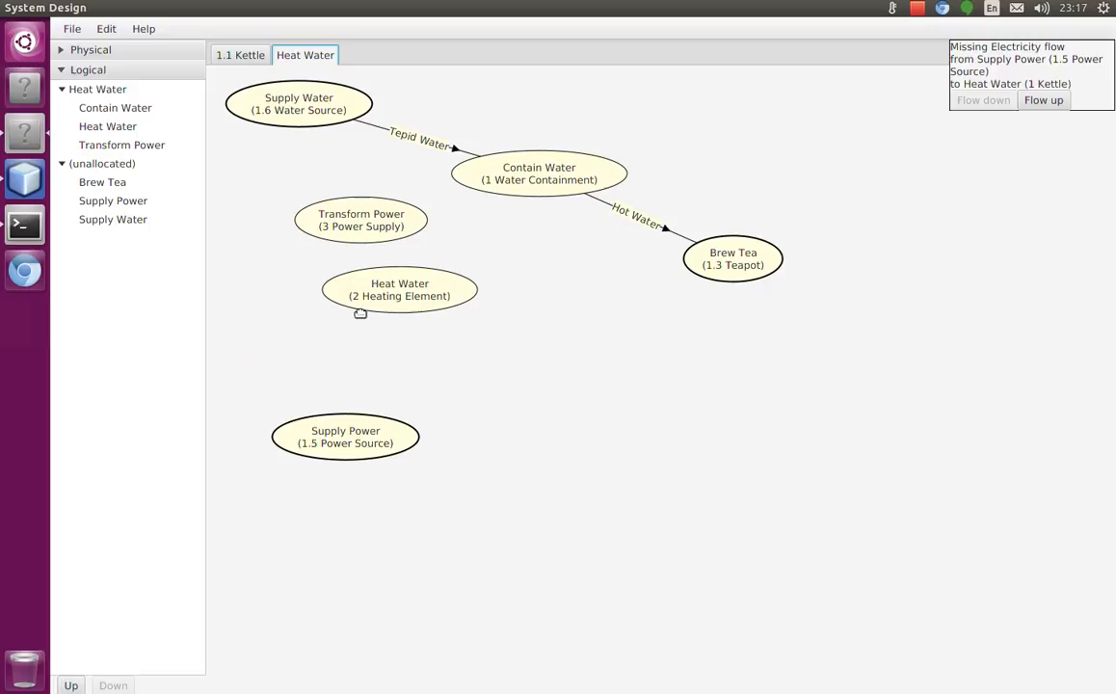
{"action": "left_click_drag", "start_coordinate": [385, 285], "coordinate": [548, 300]}
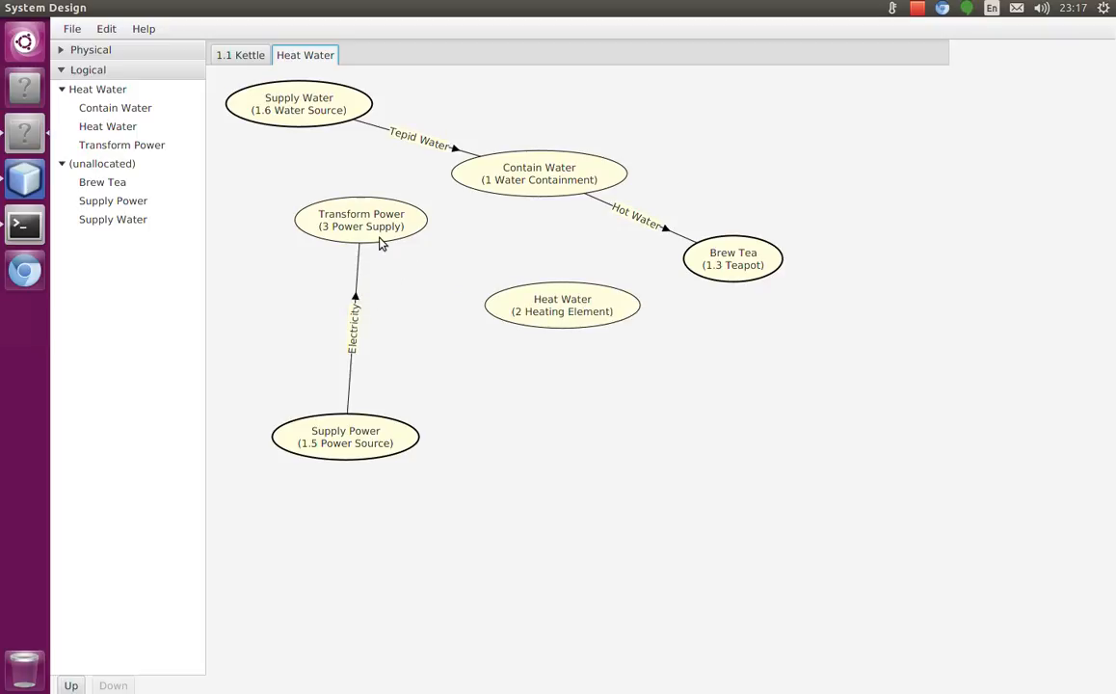
{"action": "left_click_drag", "start_coordinate": [389, 221], "coordinate": [378, 304]}
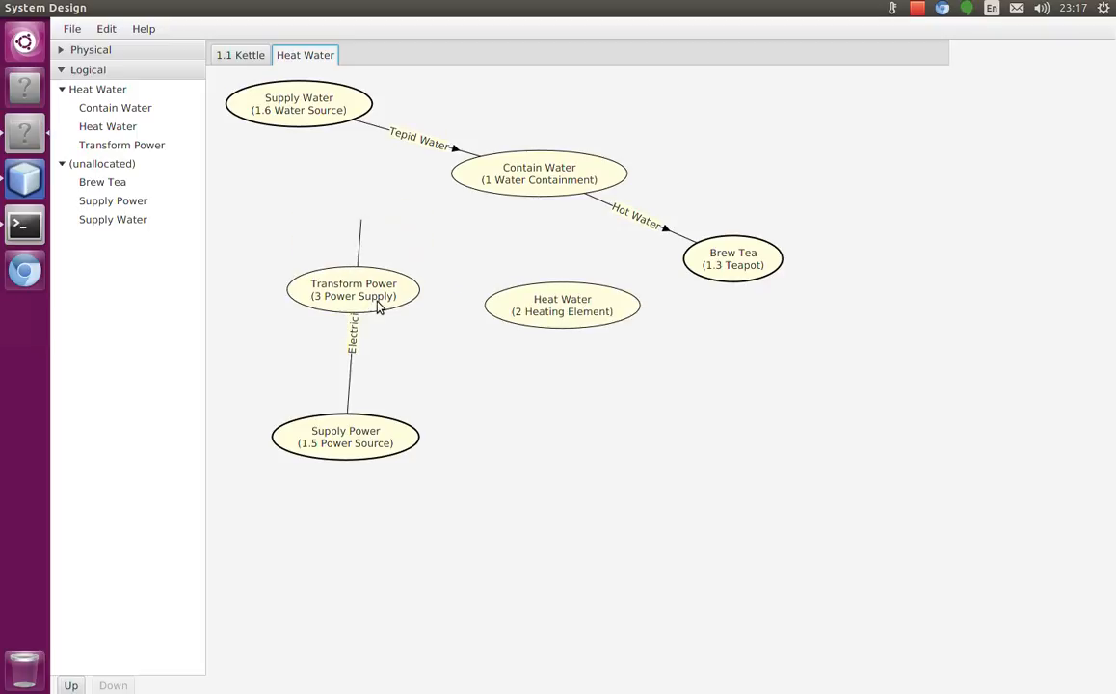
Set the flow from Supply Power to Transform Power to type Mains Electricity, and flow both resulting differences up to the parent level.
{"action": "right_click", "coordinate": [352, 366]}
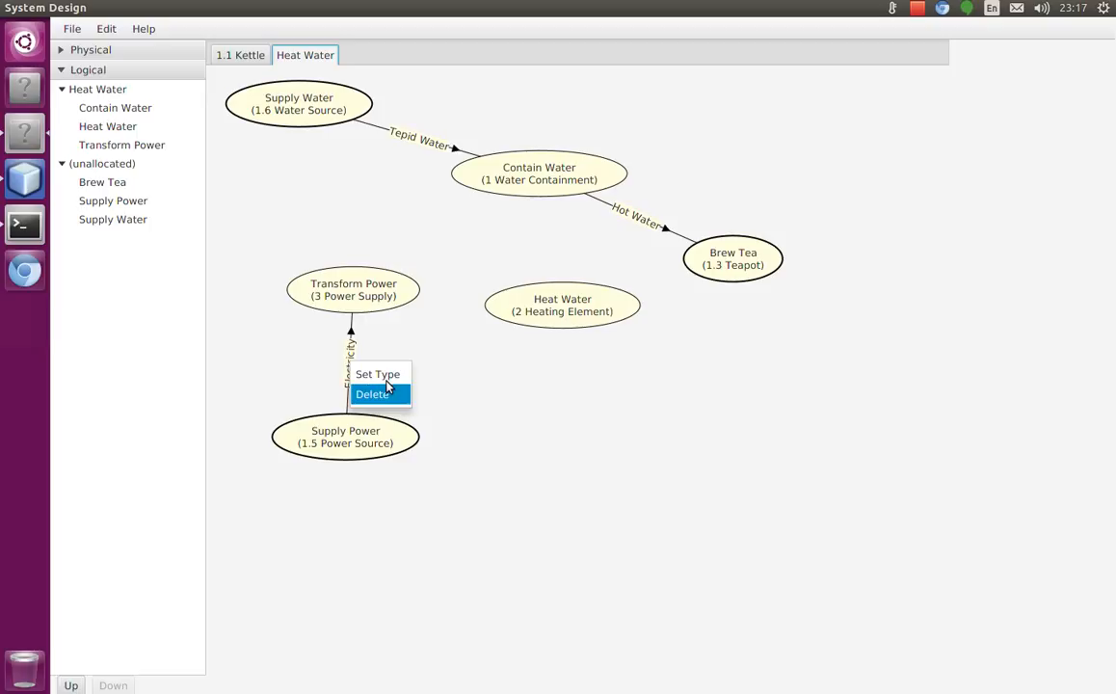
{"action": "left_click", "coordinate": [408, 378]}
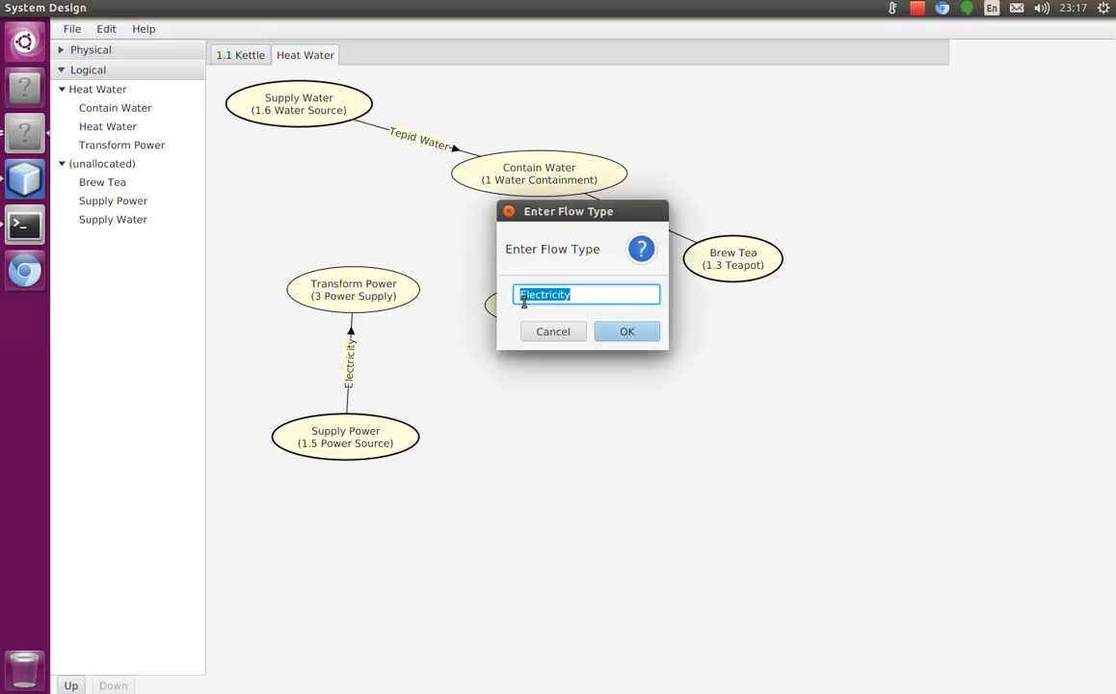
{"action": "type", "text": "Mains Electricity"}
{"action": "key", "text": "Return"}
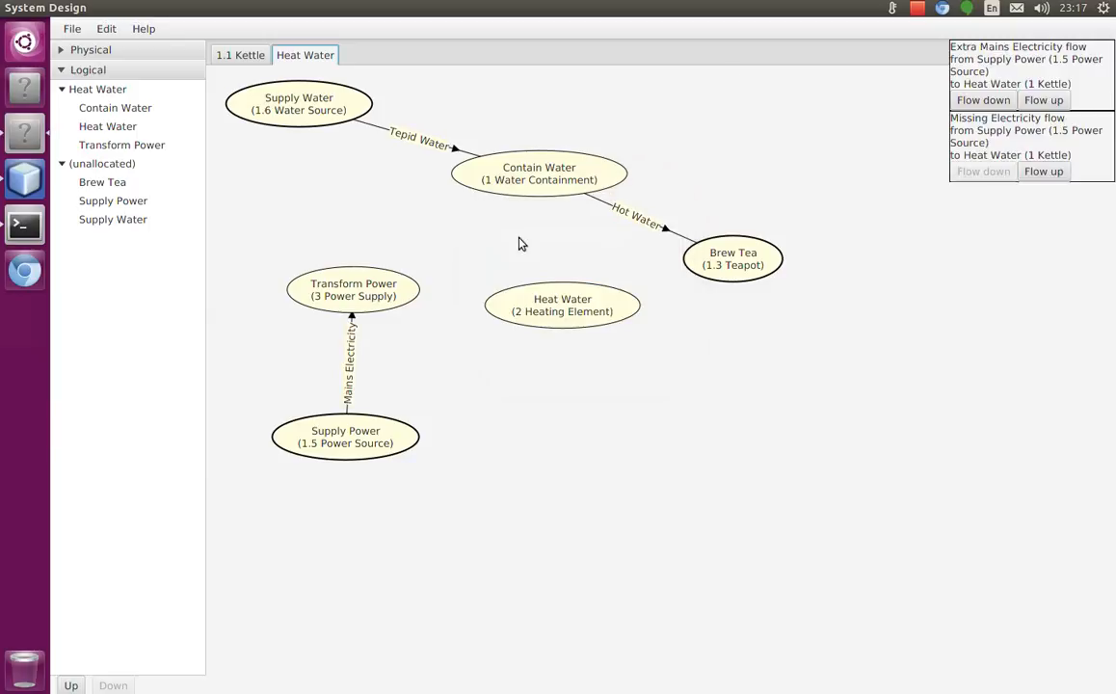
{"action": "left_click", "coordinate": [1045, 100]}
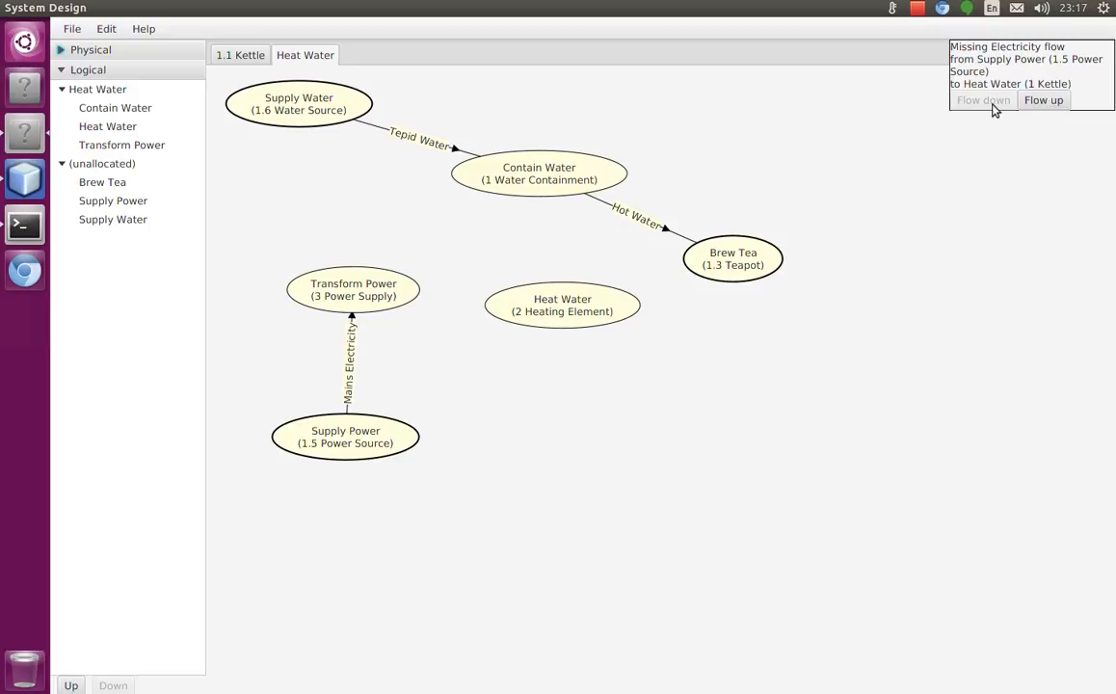
{"action": "left_click", "coordinate": [1040, 100]}
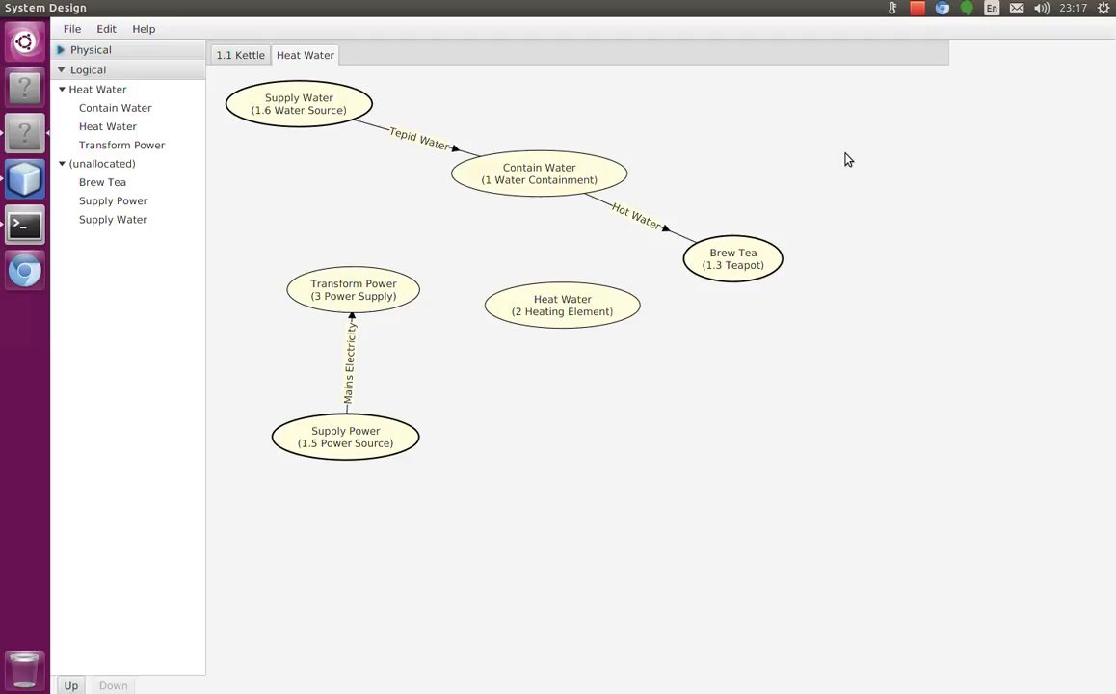
Go up to the Make Tea diagram and move Supply Power lower to lengthen its Mains Electricity flow.
{"action": "left_click", "coordinate": [71, 684]}
{"action": "left_click", "coordinate": [342, 55]}
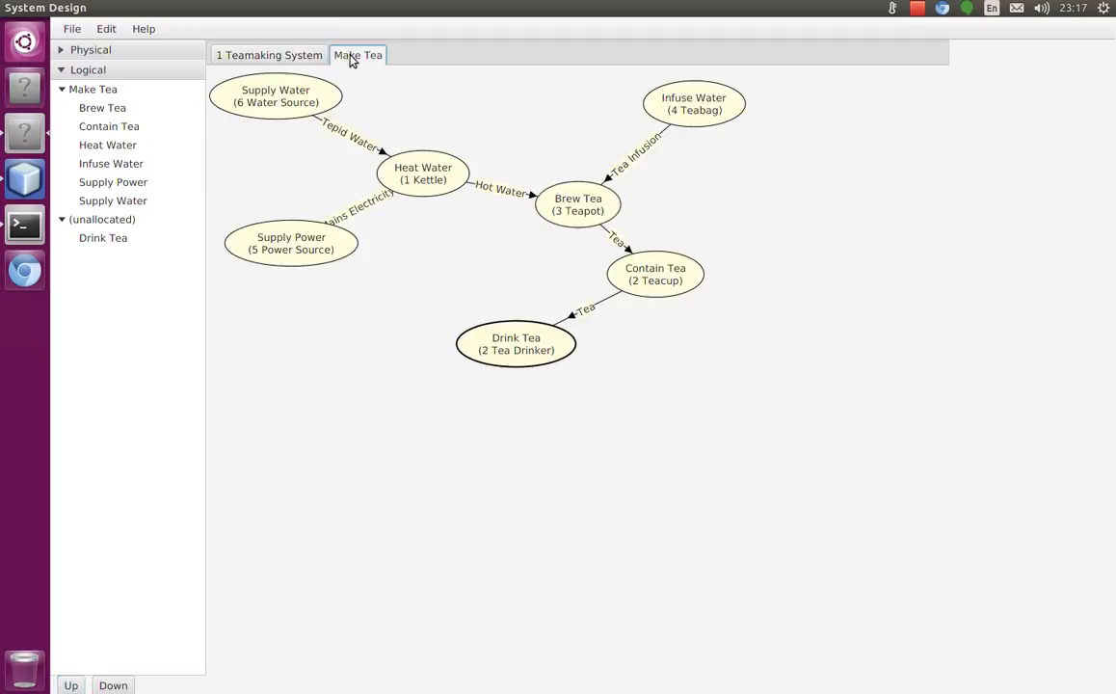
{"action": "left_click_drag", "start_coordinate": [336, 249], "coordinate": [337, 304]}
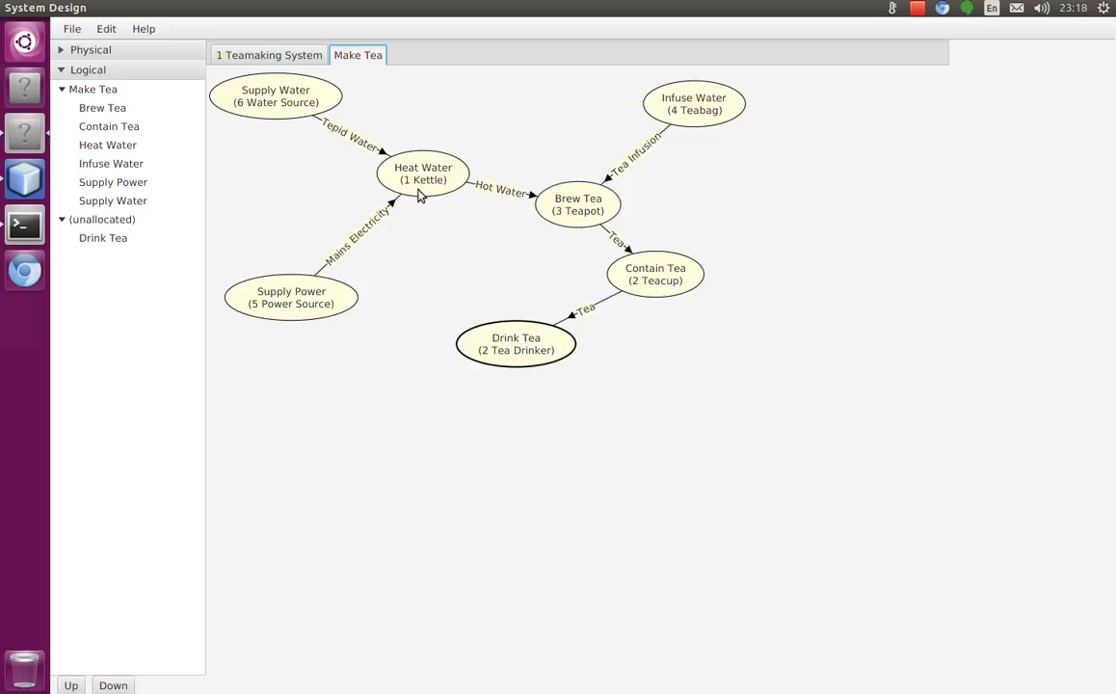
In the Kettle's Heat Water diagram, connect Transform Power to Heat Water and set the flow type to DC Electricty.
{"action": "double_click", "coordinate": [419, 195]}
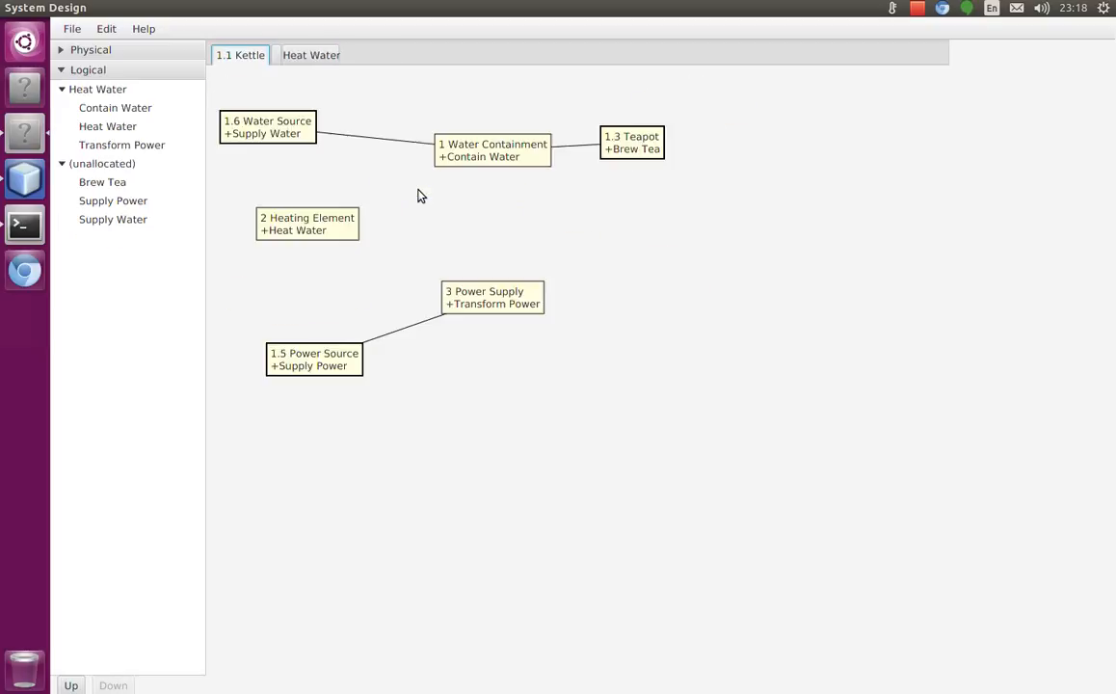
{"action": "left_click", "coordinate": [309, 57]}
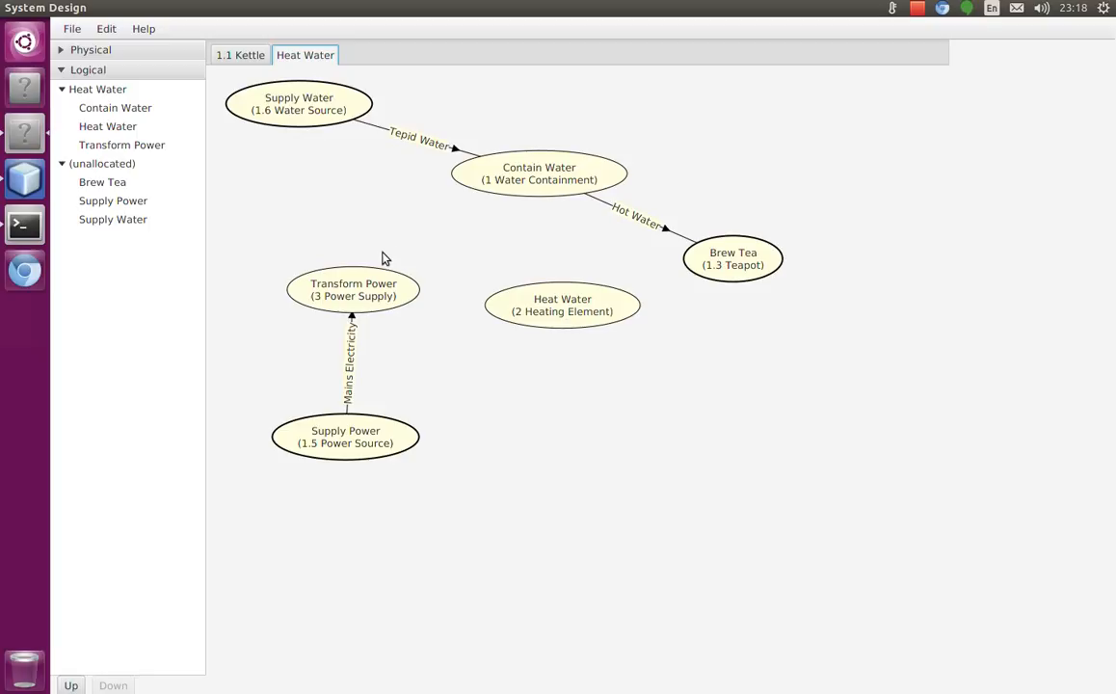
{"action": "left_click_drag", "start_coordinate": [382, 295], "coordinate": [520, 307]}
{"action": "right_click", "coordinate": [468, 300]}
{"action": "left_click", "coordinate": [491, 312]}
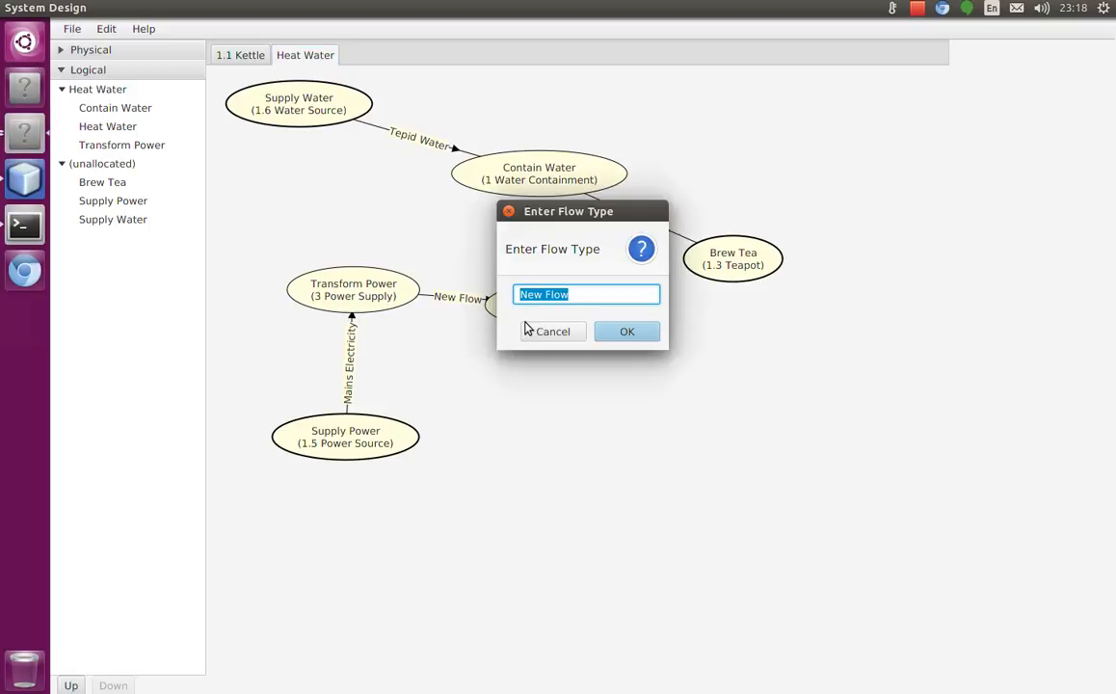
{"action": "type", "text": "DC P"}
{"action": "key", "text": "BackSpace"}
{"action": "type", "text": "Electricity"}
{"action": "key", "text": "Return"}
Rearrange the diagram with Heat Water above Transform Power and Supply Power to the lower right of Transform Power.
{"action": "left_click_drag", "start_coordinate": [525, 322], "coordinate": [347, 229]}
{"action": "left_click_drag", "start_coordinate": [372, 294], "coordinate": [464, 333]}
{"action": "left_click_drag", "start_coordinate": [318, 421], "coordinate": [572, 409]}
{"action": "left_click_drag", "start_coordinate": [447, 343], "coordinate": [377, 362]}
{"action": "left_click_drag", "start_coordinate": [579, 385], "coordinate": [572, 377]}
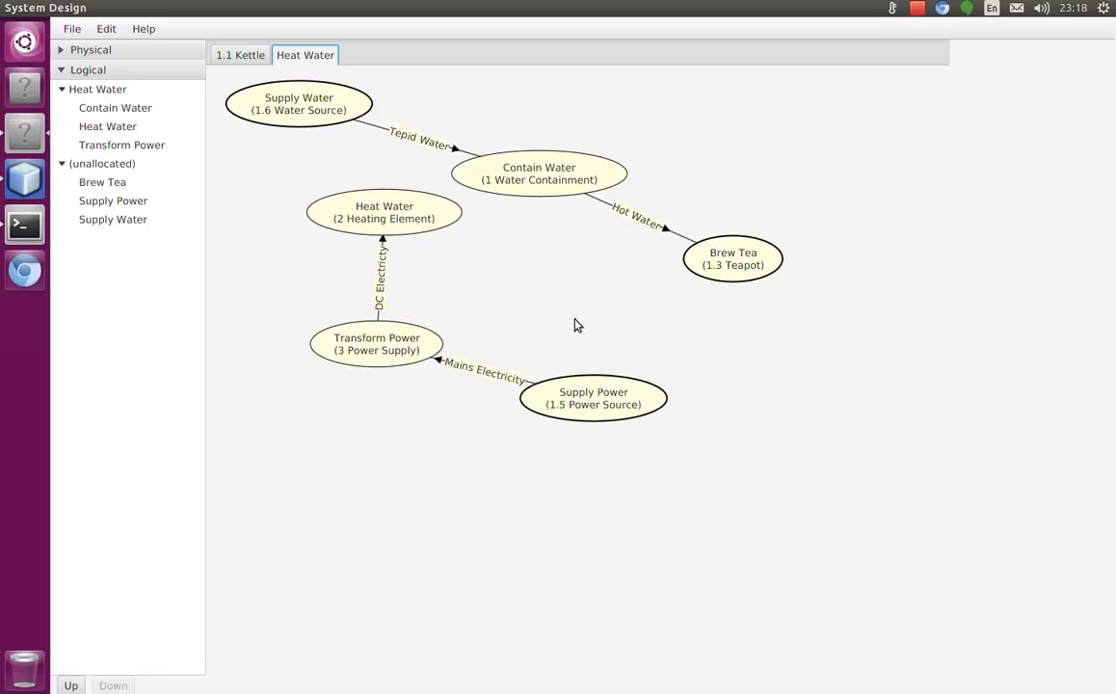
Place Heat Water below Supply Water, connect it to Contain Water, and set the flow type to Heat.
{"action": "left_click_drag", "start_coordinate": [416, 203], "coordinate": [553, 191]}
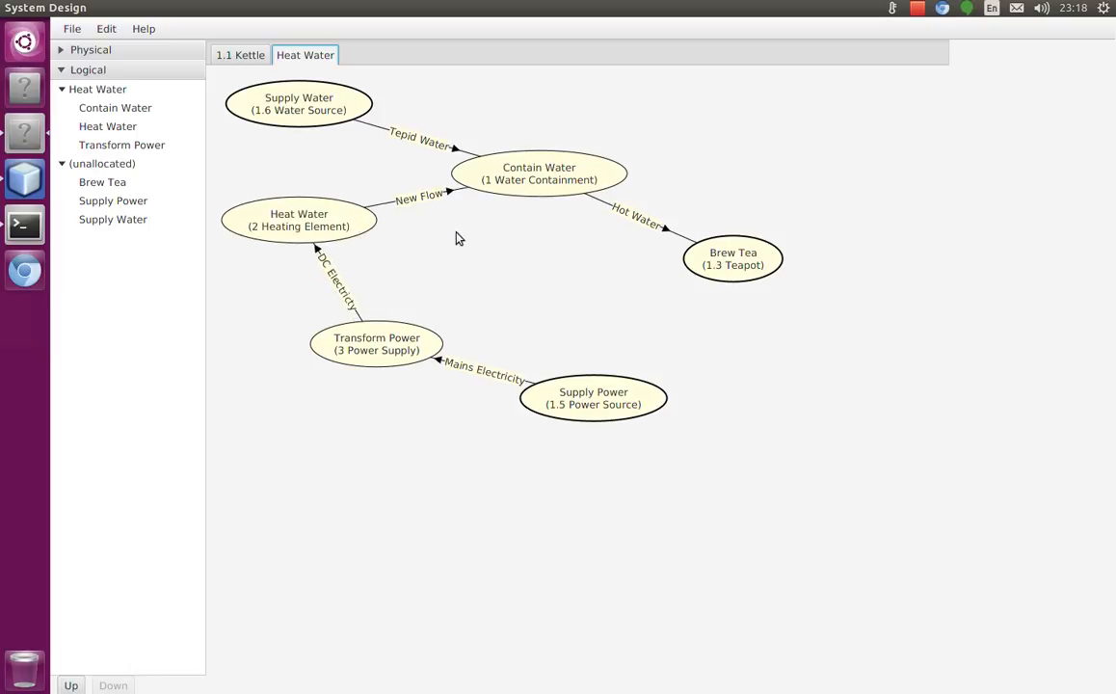
{"action": "right_click", "coordinate": [420, 196]}
{"action": "left_click", "coordinate": [439, 206]}
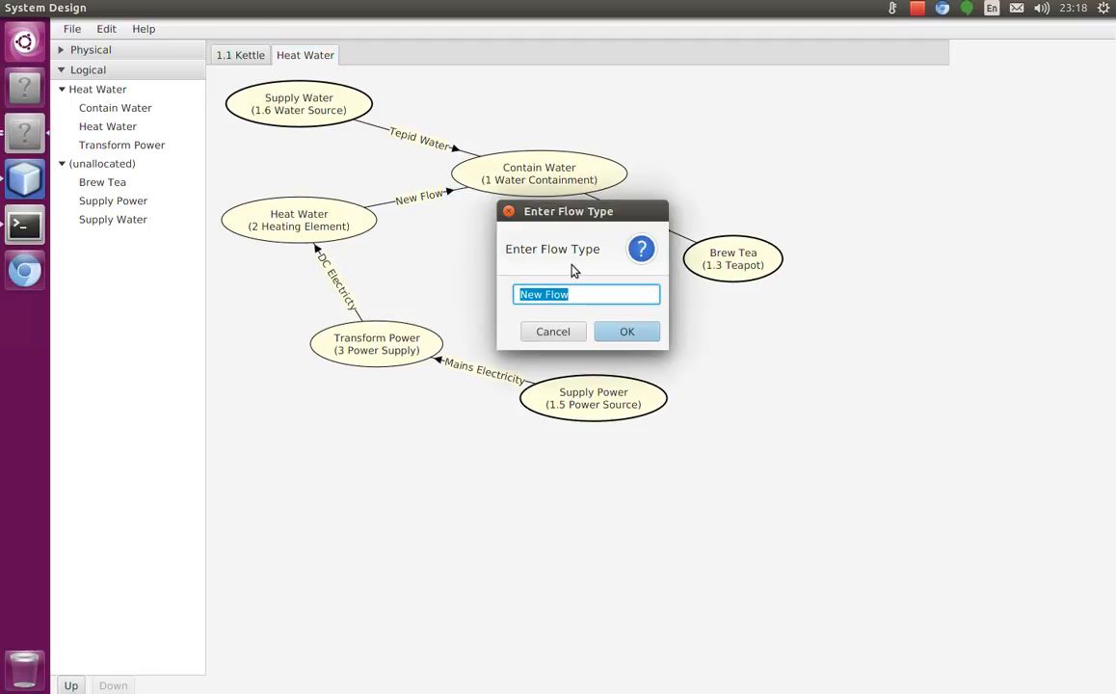
{"action": "type", "text": "Heat"}
{"action": "key", "text": "Return"}
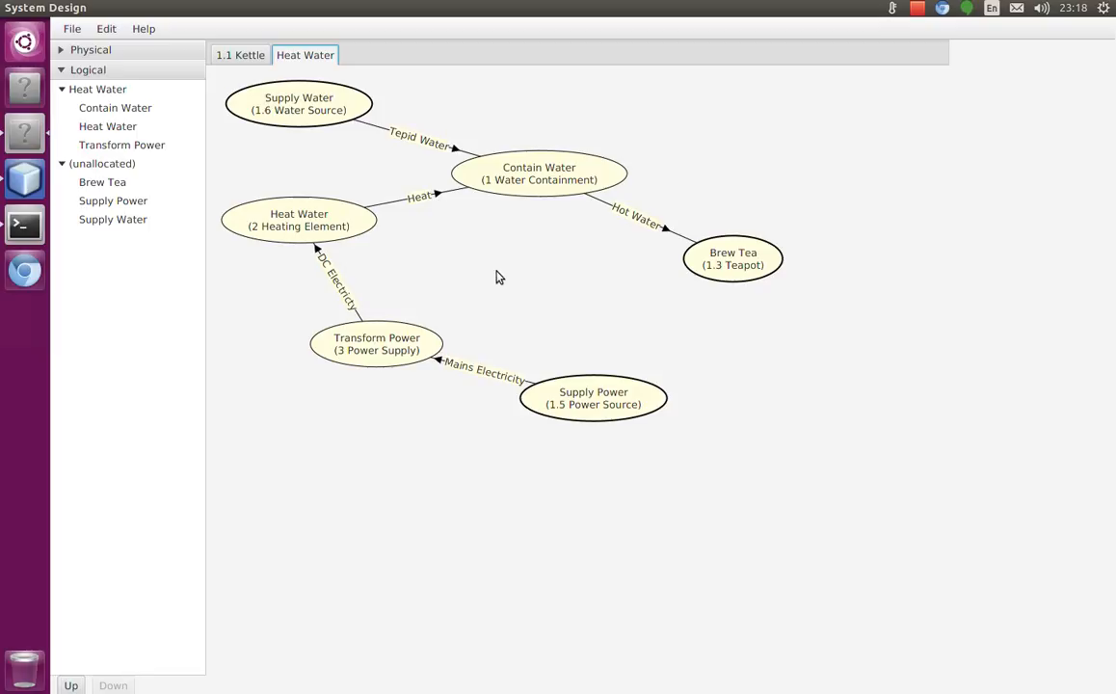
Check the Kettle's physical diagram, then move Brew Tea closer beneath Contain Water in the Heat Water diagram.
{"action": "left_click", "coordinate": [252, 55]}
{"action": "left_click", "coordinate": [306, 58]}
{"action": "left_click_drag", "start_coordinate": [701, 258], "coordinate": [612, 280]}
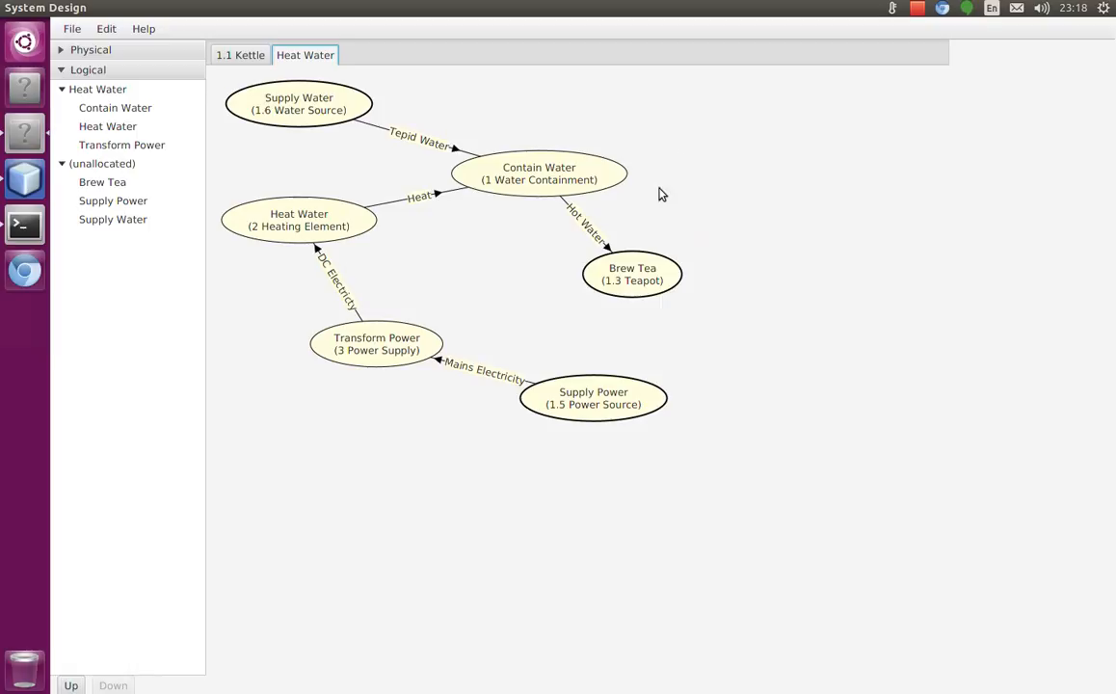
Go up to the top-level functions and reopen the Make Tea diagram of the Teamaking System for review.
{"action": "left_click", "coordinate": [71, 682]}
{"action": "left_click", "coordinate": [71, 682]}
{"action": "left_click", "coordinate": [345, 57]}
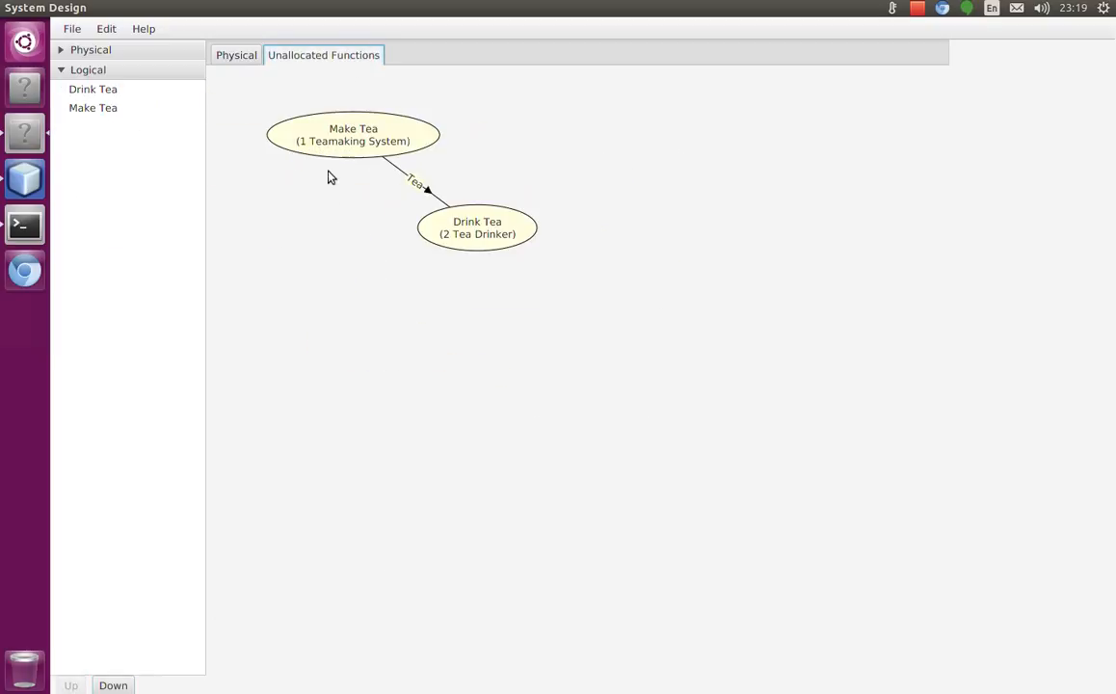
{"action": "double_click", "coordinate": [310, 138]}
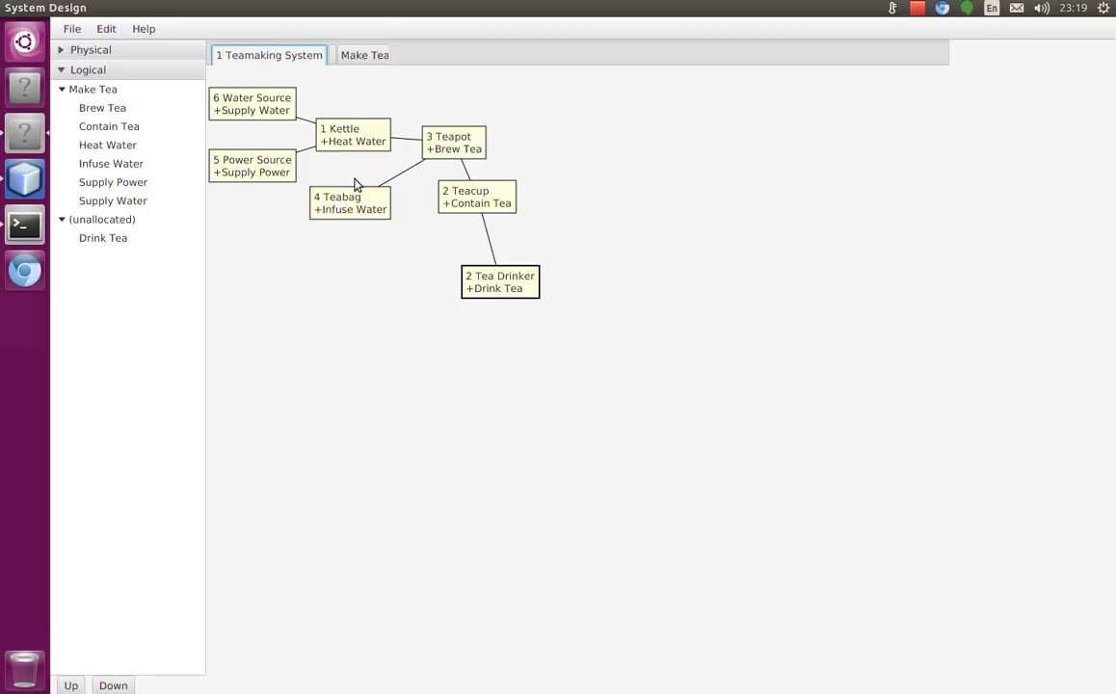
{"action": "left_click", "coordinate": [366, 58]}
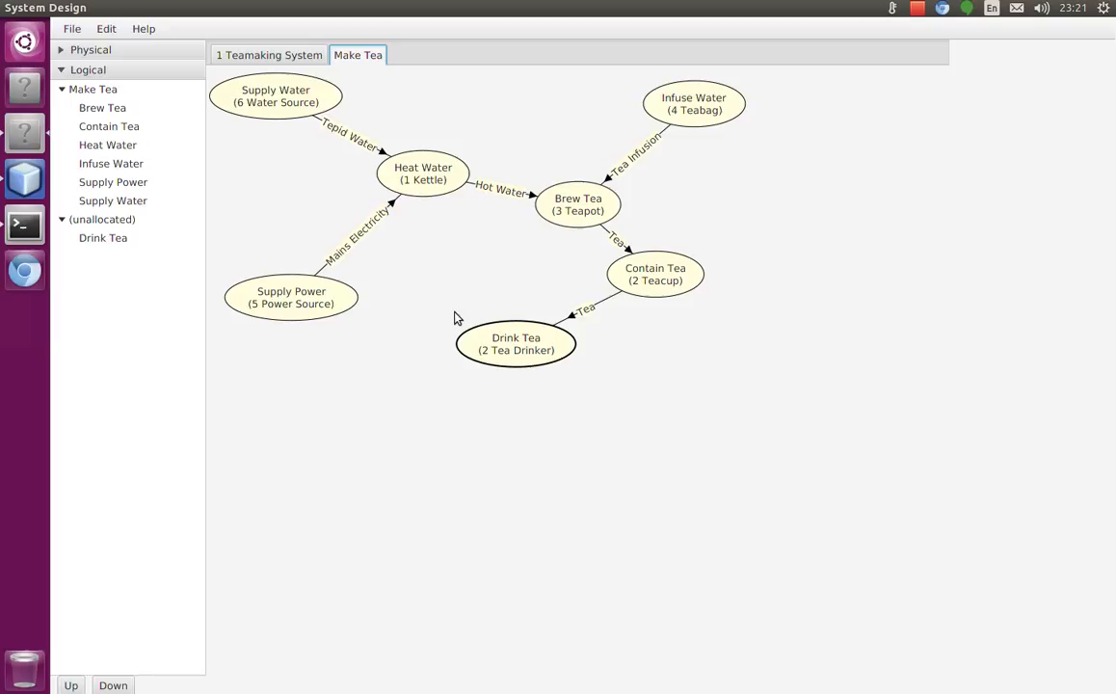
{"action": "left_click", "coordinate": [917, 10]}
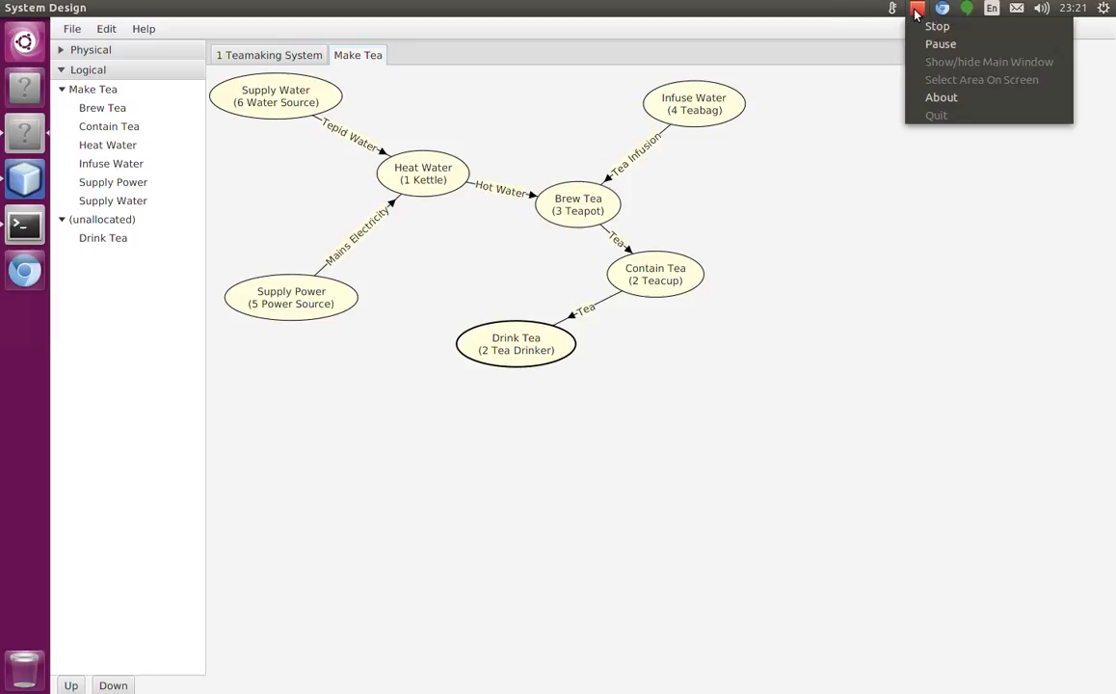